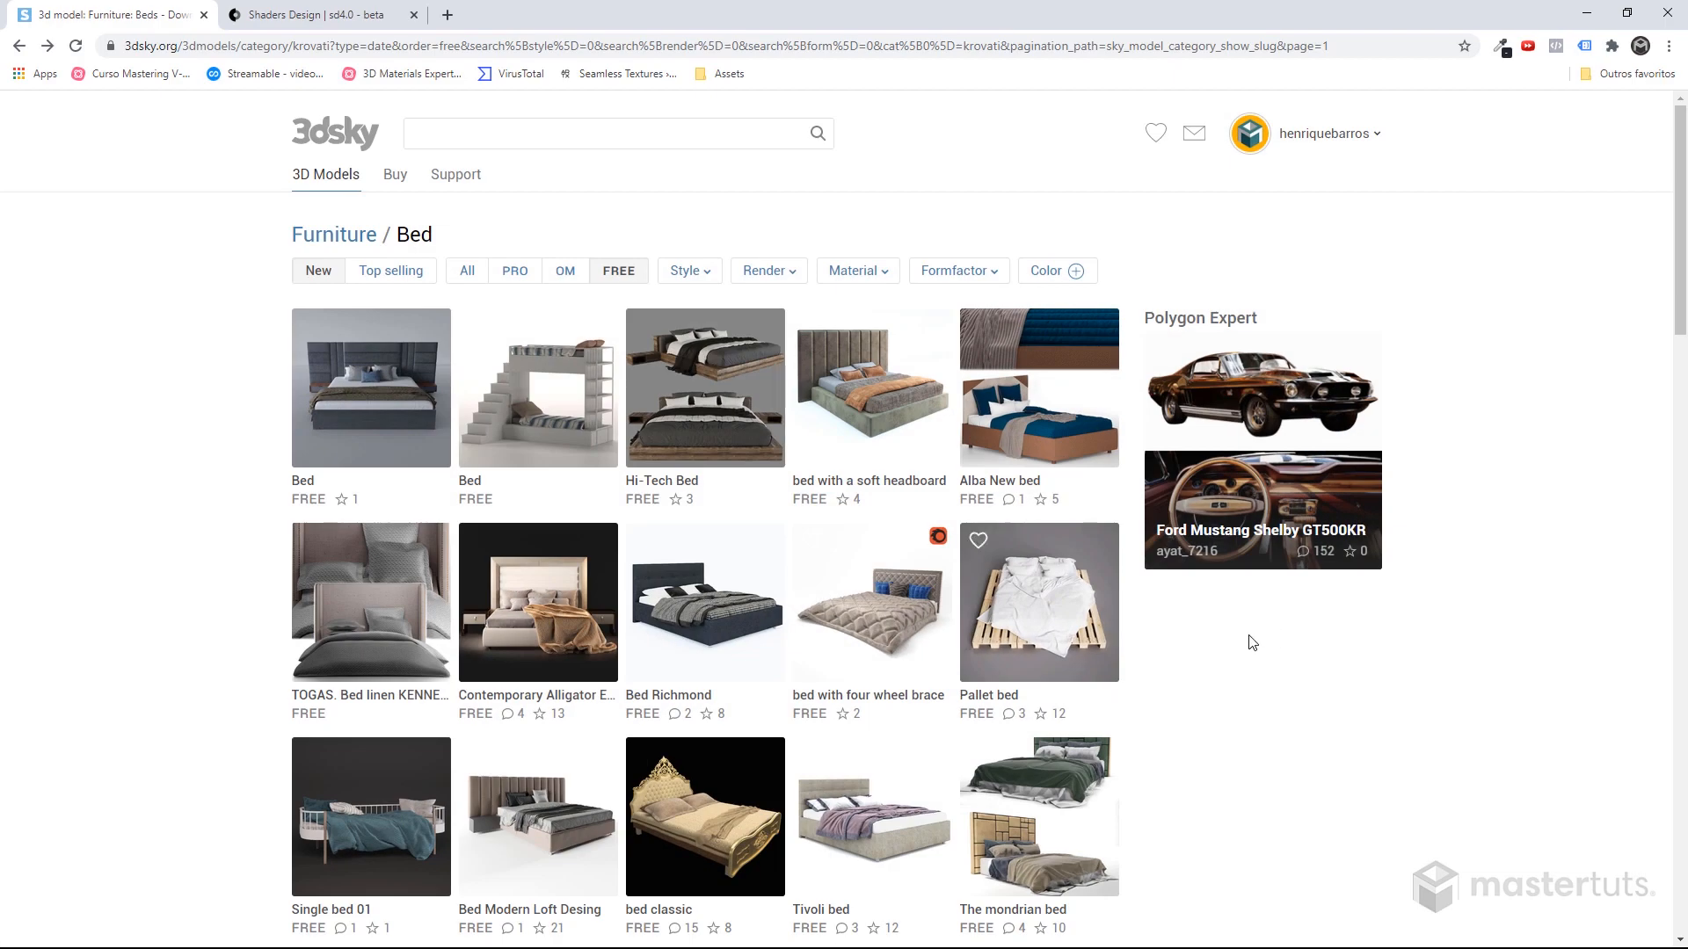
Open the free Tivoli bed model from the bed category and download it
{"action": "scroll", "coordinate": [1116, 593], "scroll_direction": "down", "scroll_amount": 4}
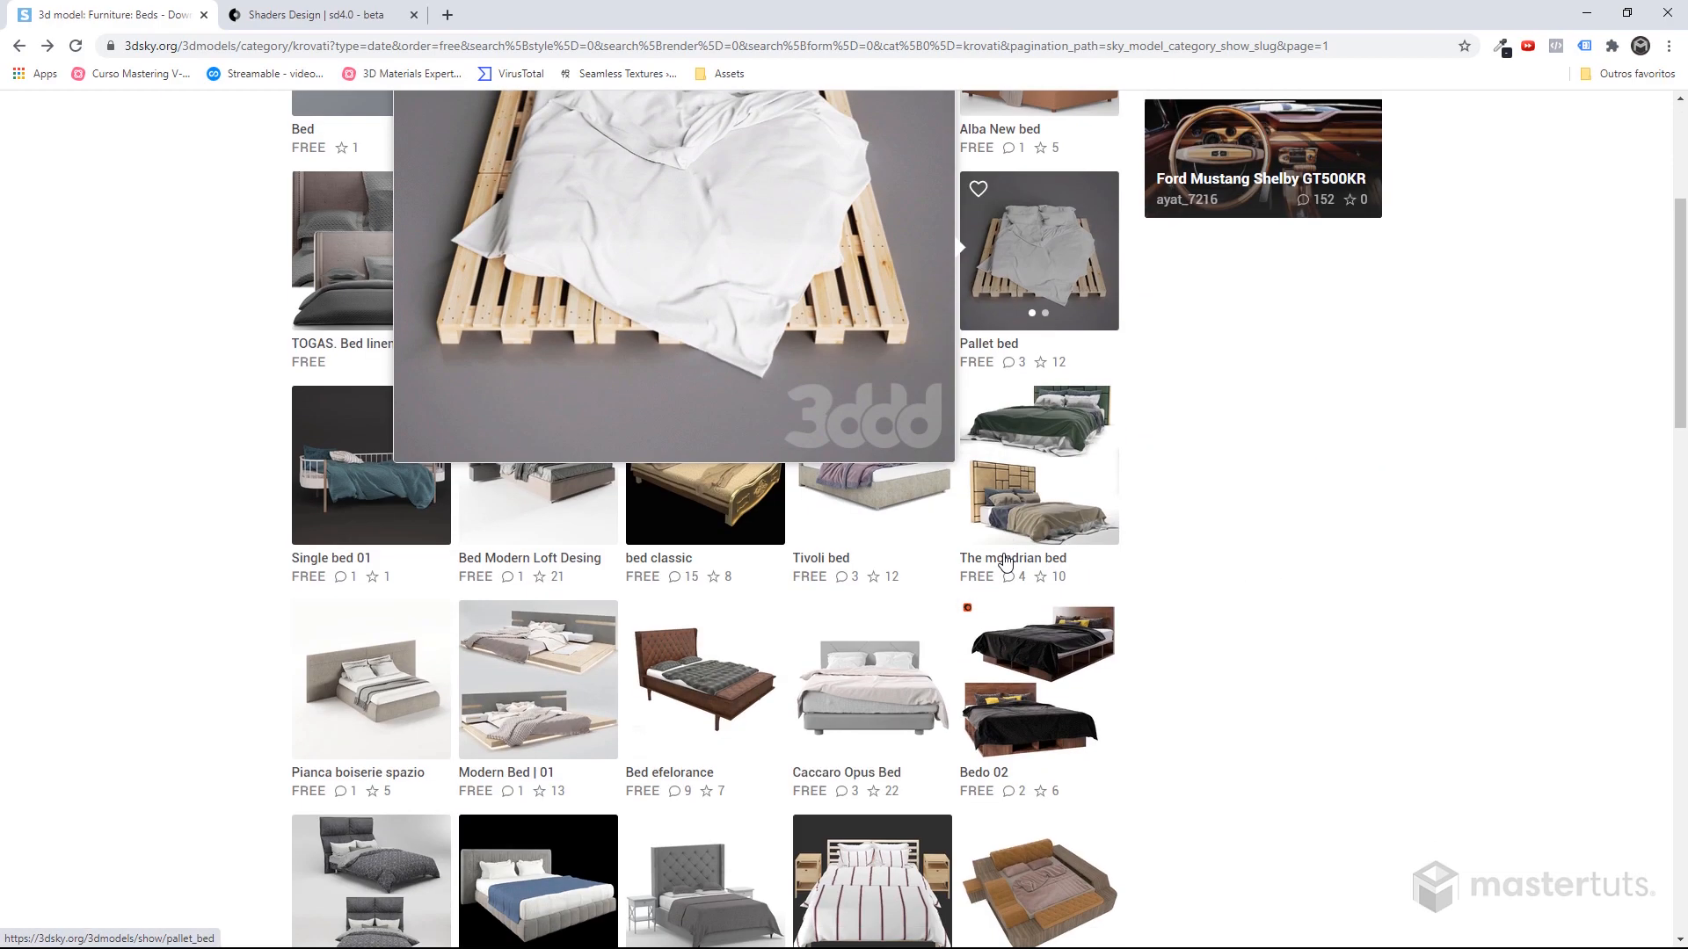
{"action": "left_click", "coordinate": [853, 554]}
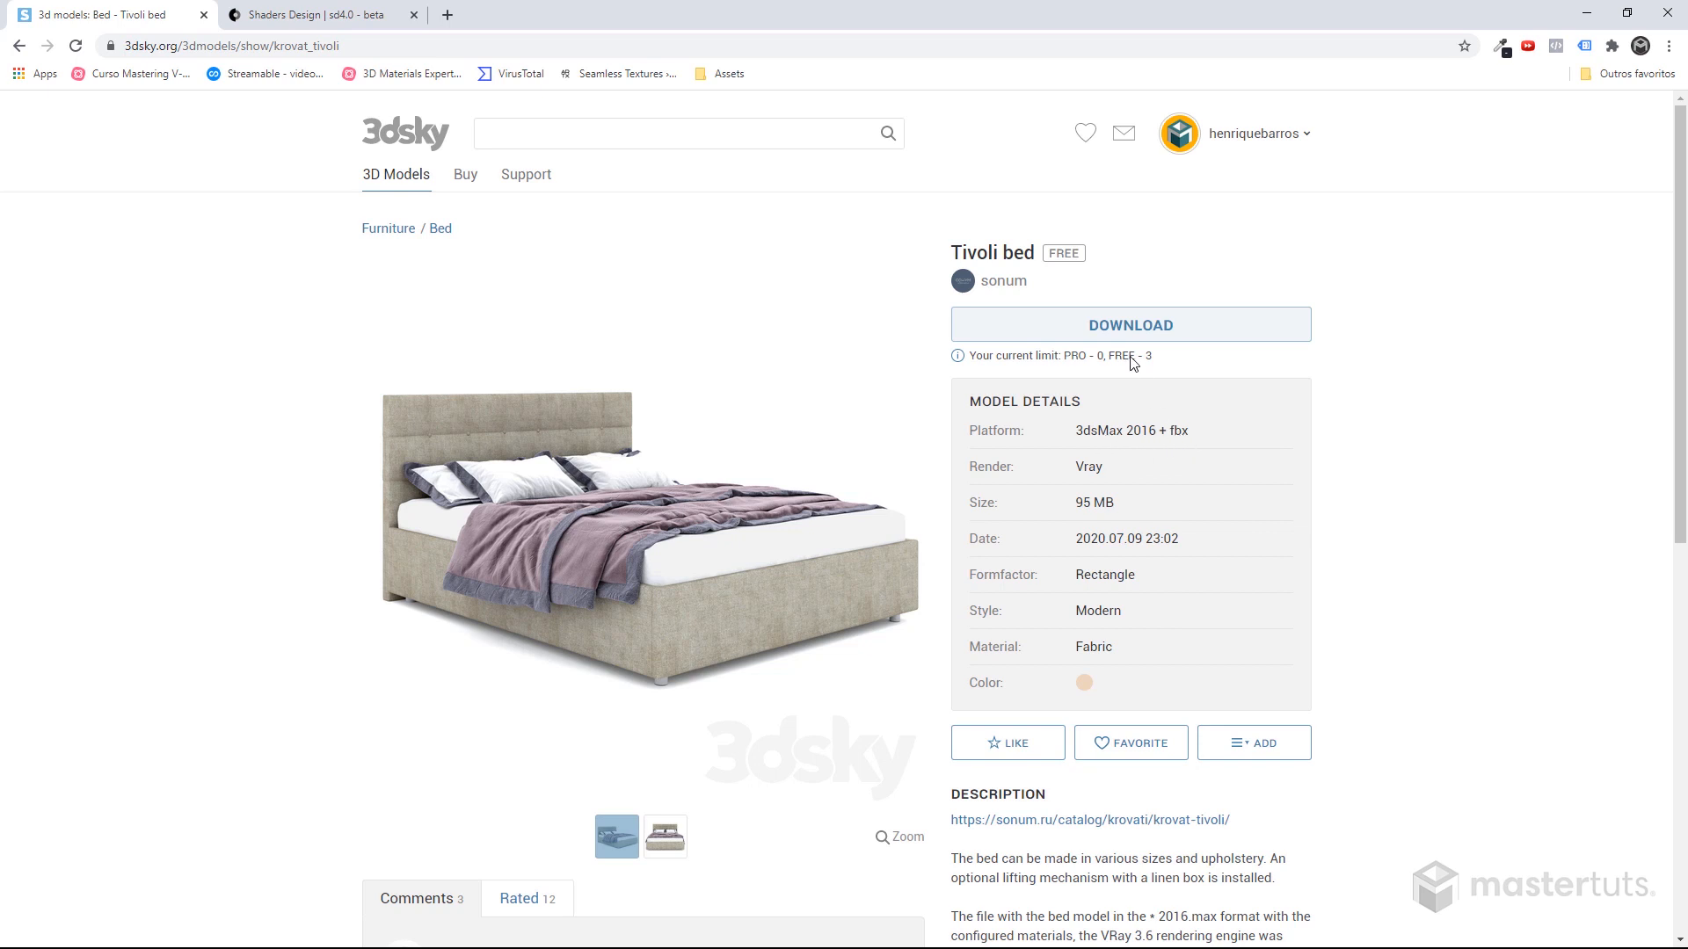
{"action": "left_click", "coordinate": [1116, 339]}
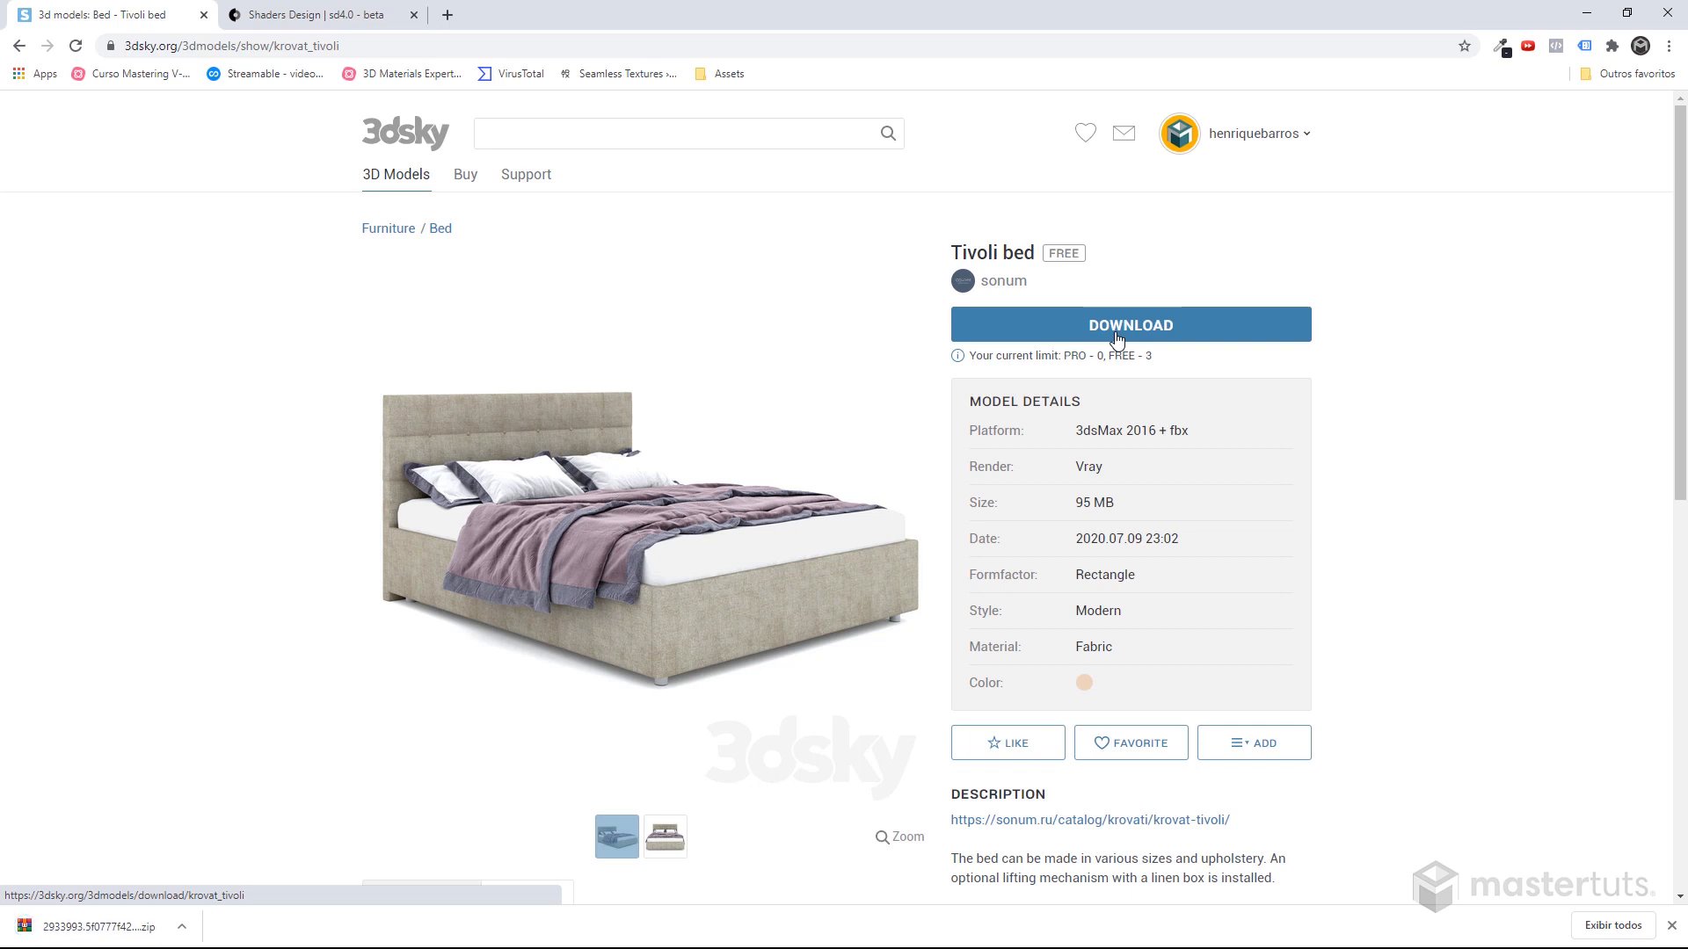
Show the downloaded zip in its folder, extract it in place and delete the archive
{"action": "left_click", "coordinate": [182, 926]}
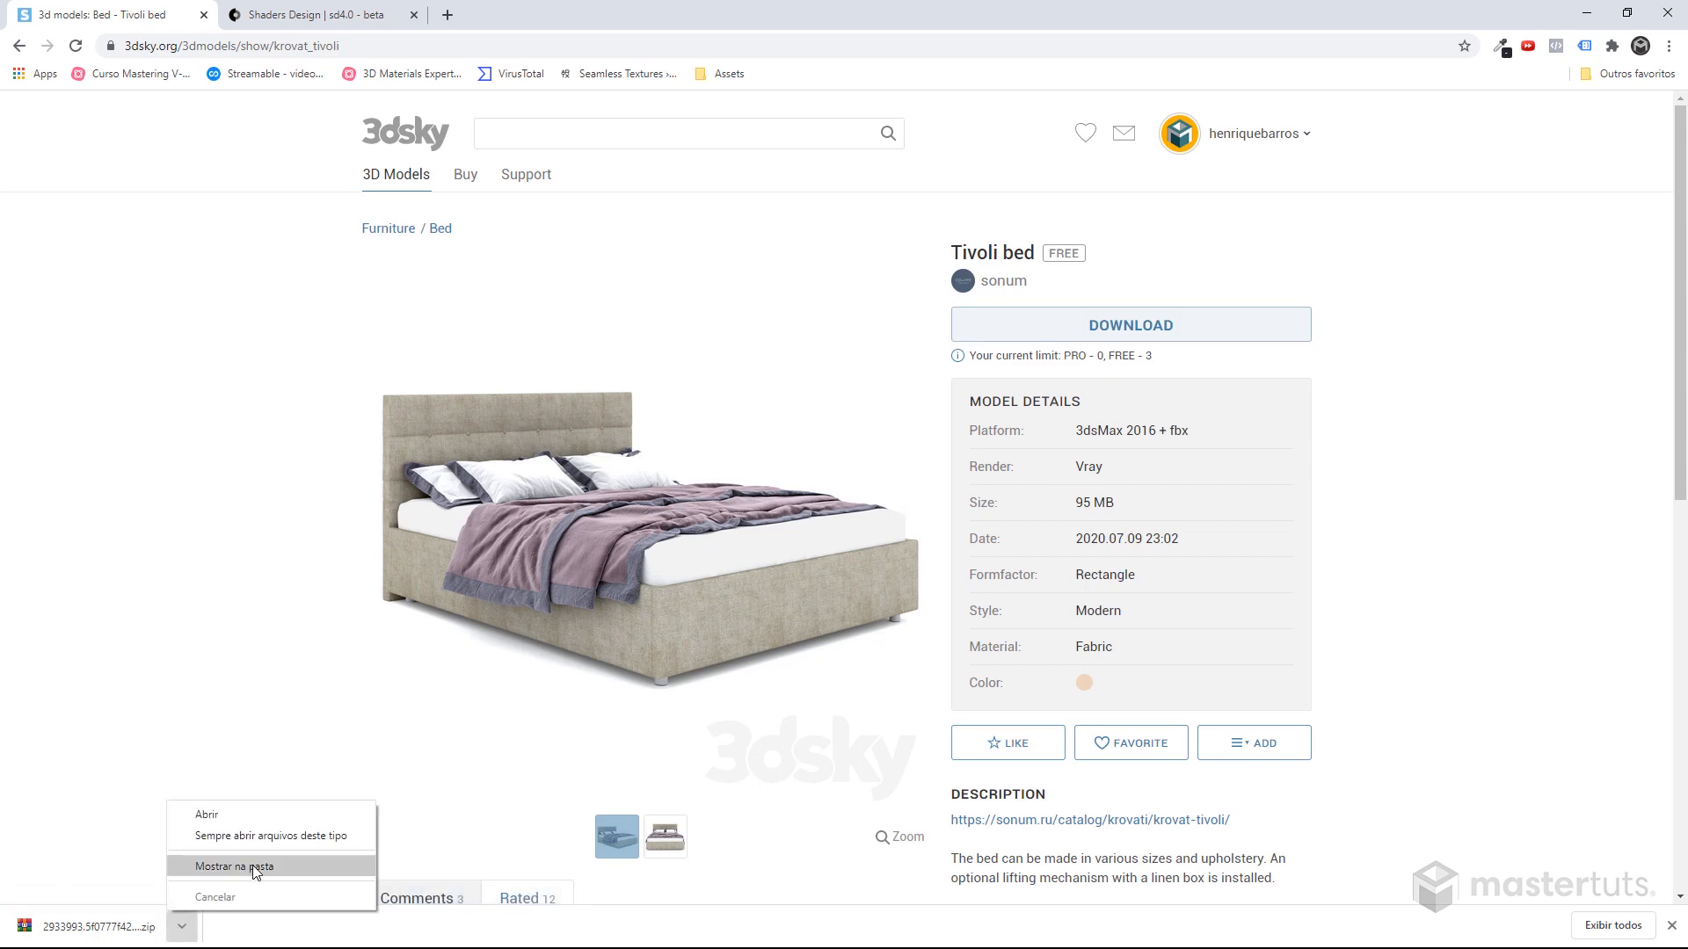
{"action": "left_click", "coordinate": [234, 867]}
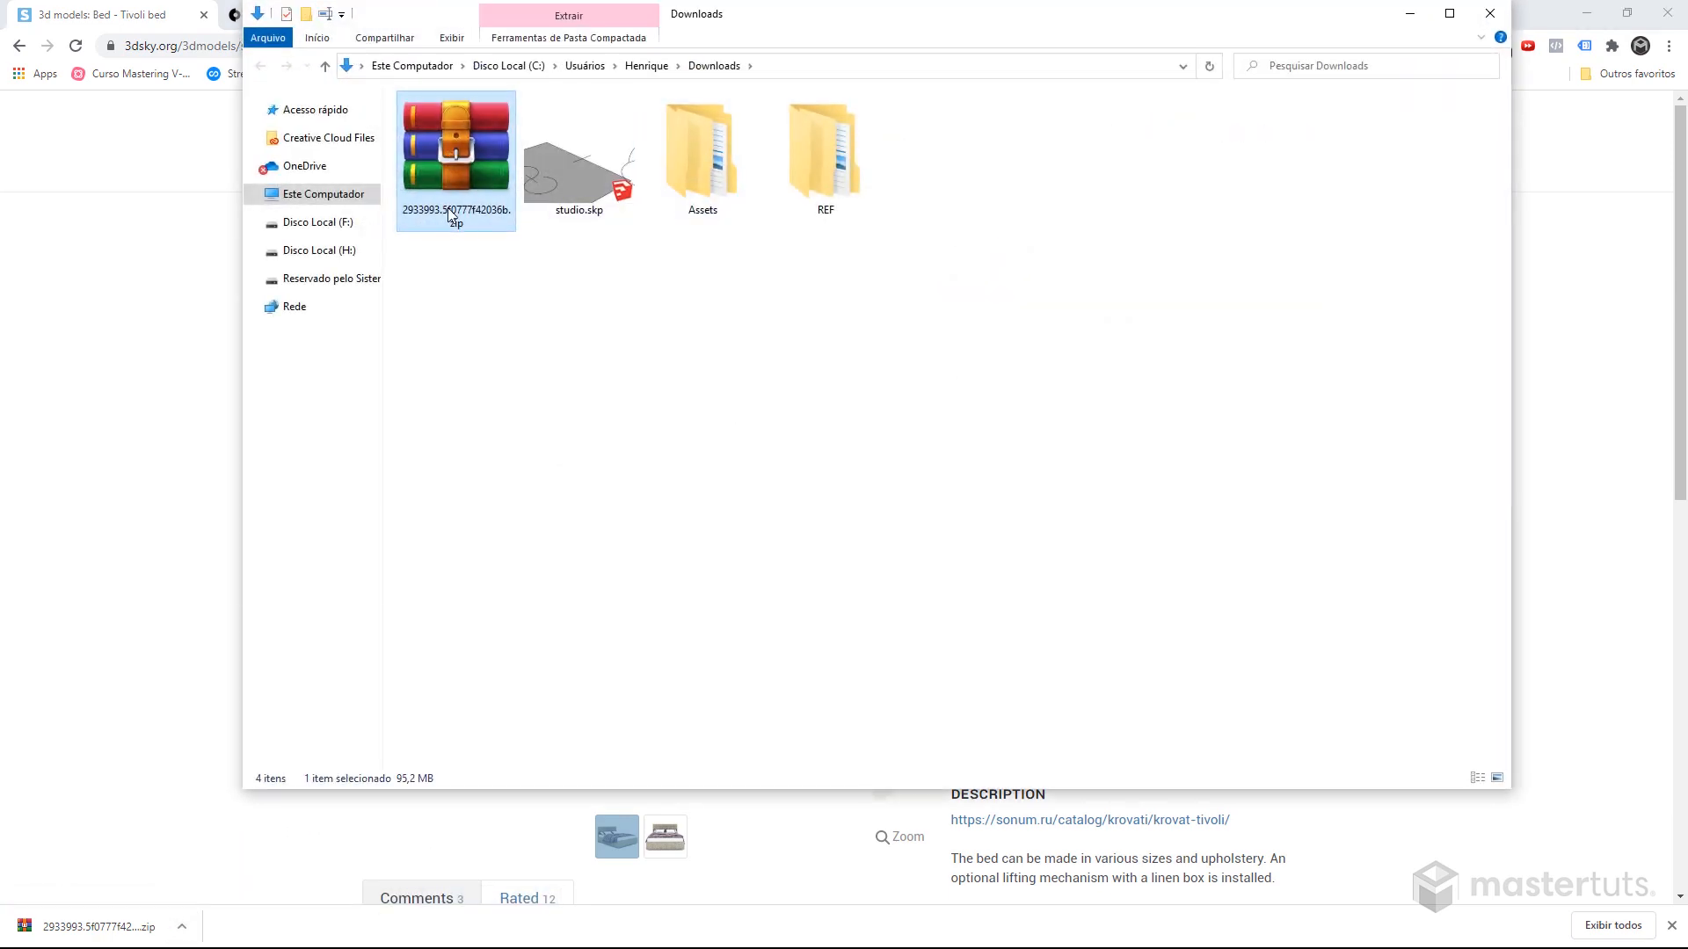
{"action": "right_click", "coordinate": [447, 153]}
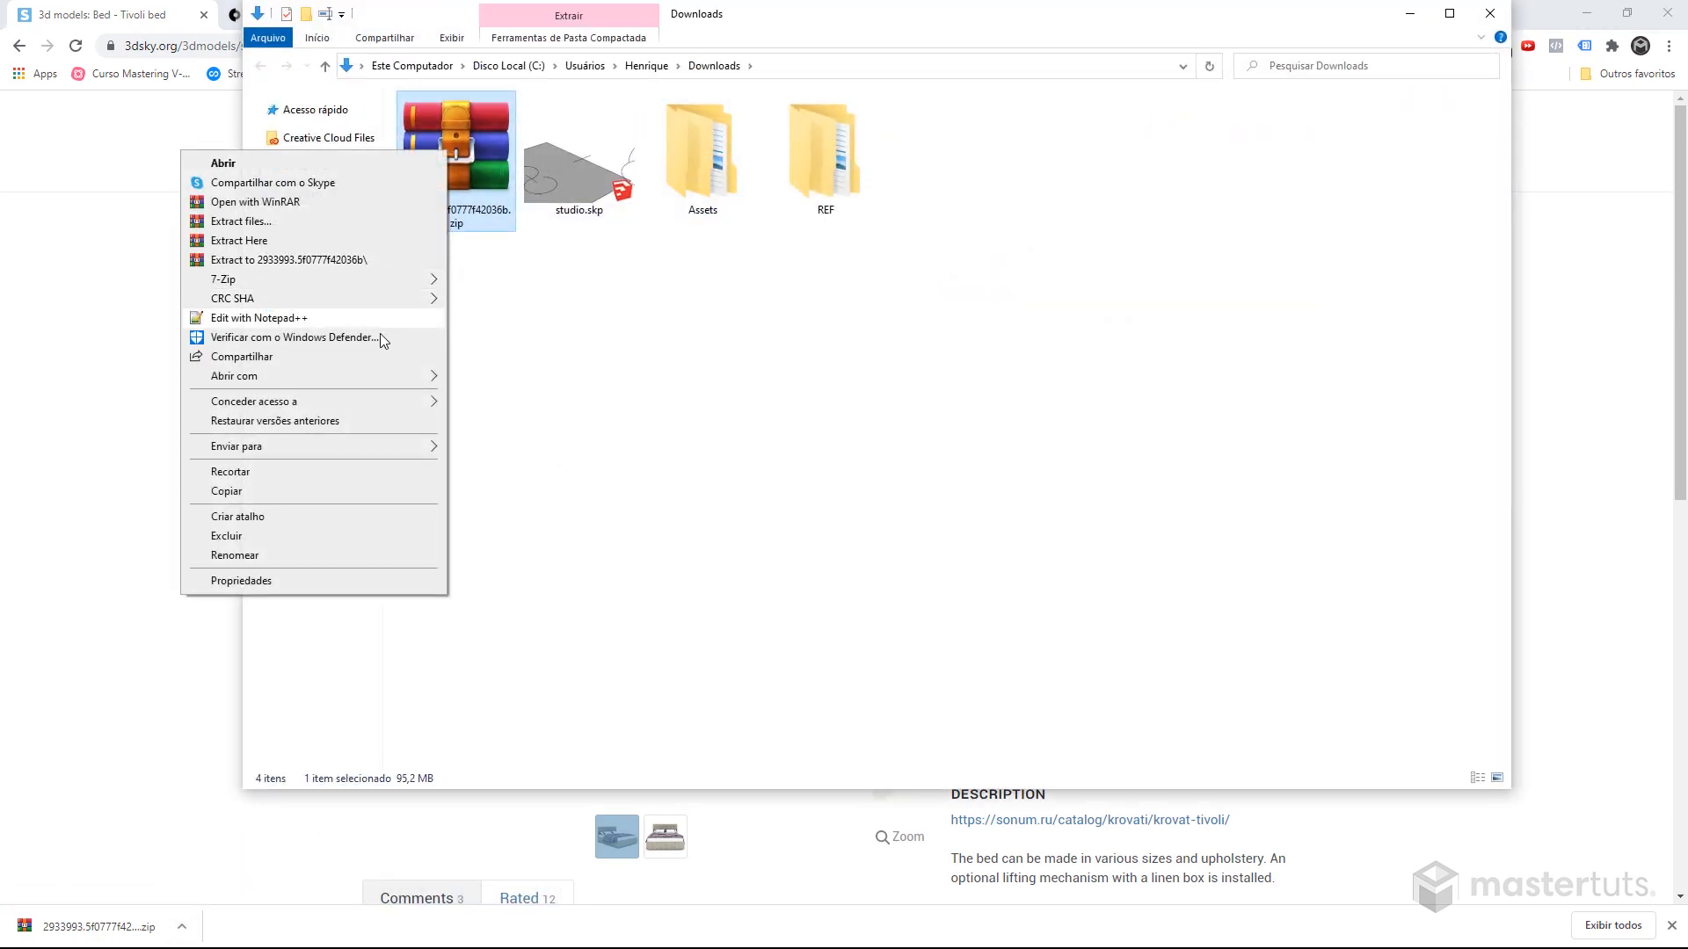
{"action": "left_click", "coordinate": [348, 242]}
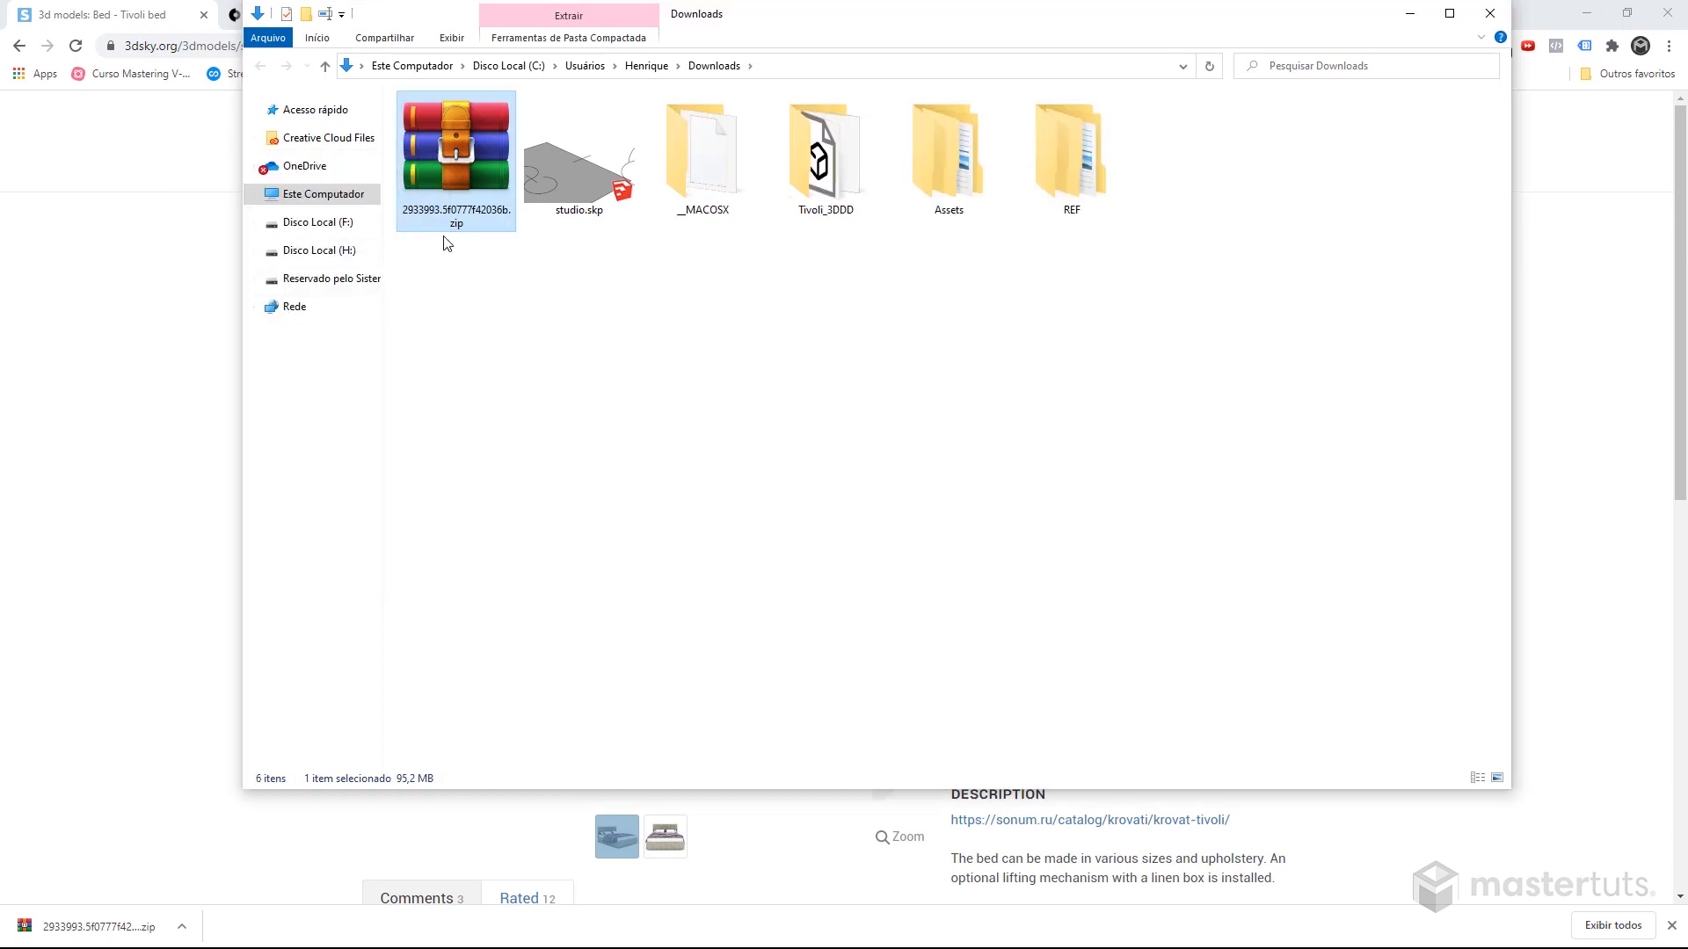
{"action": "key", "text": "Delete"}
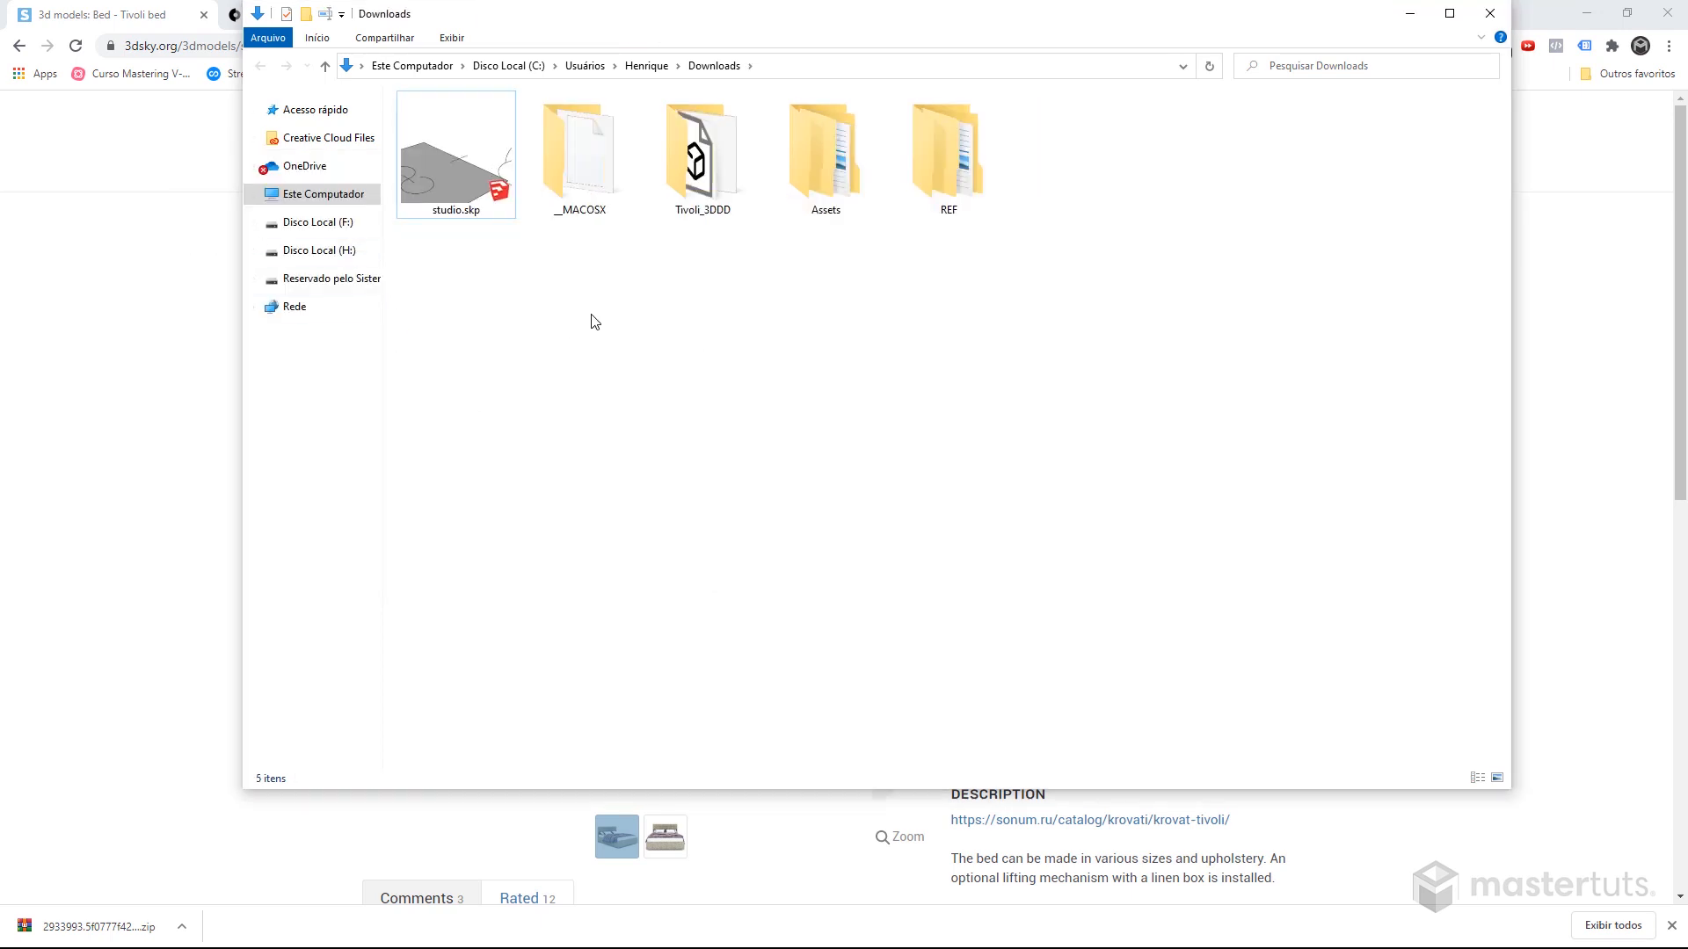
Open the extracted Tivoli_3DDD folder and check its preview images, Tivoli.FBX and Tivoli_3ddd.max
{"action": "double_click", "coordinate": [704, 139]}
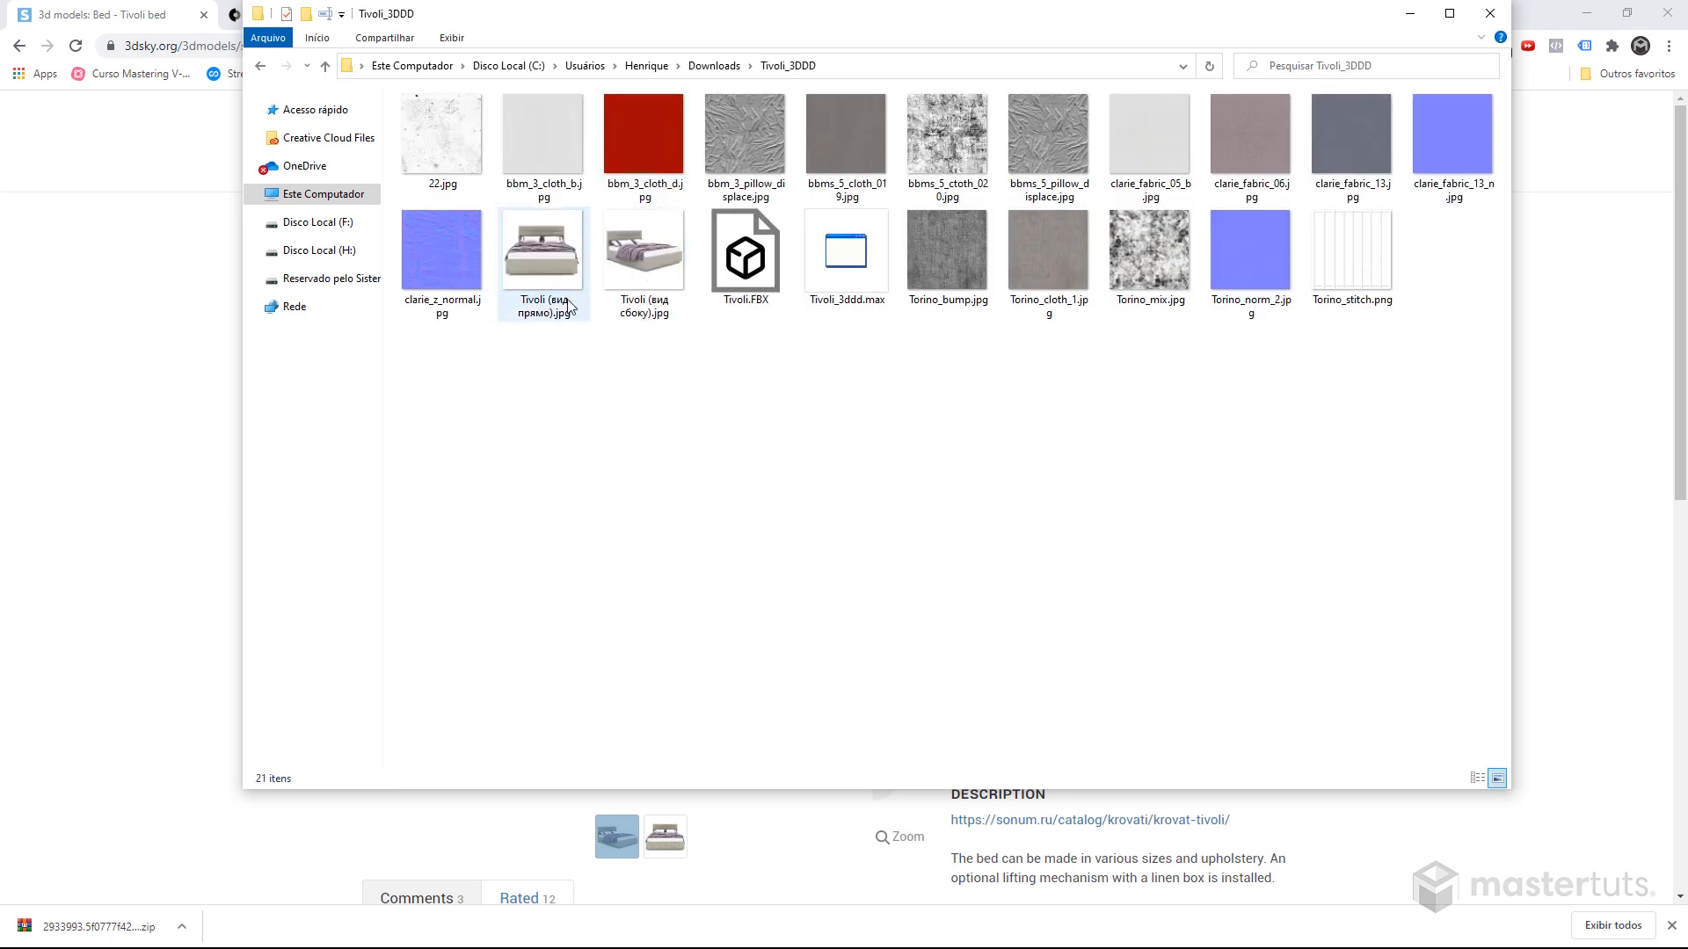
{"action": "left_click", "coordinate": [563, 236]}
{"action": "left_click", "coordinate": [647, 262]}
{"action": "left_click", "coordinate": [723, 254]}
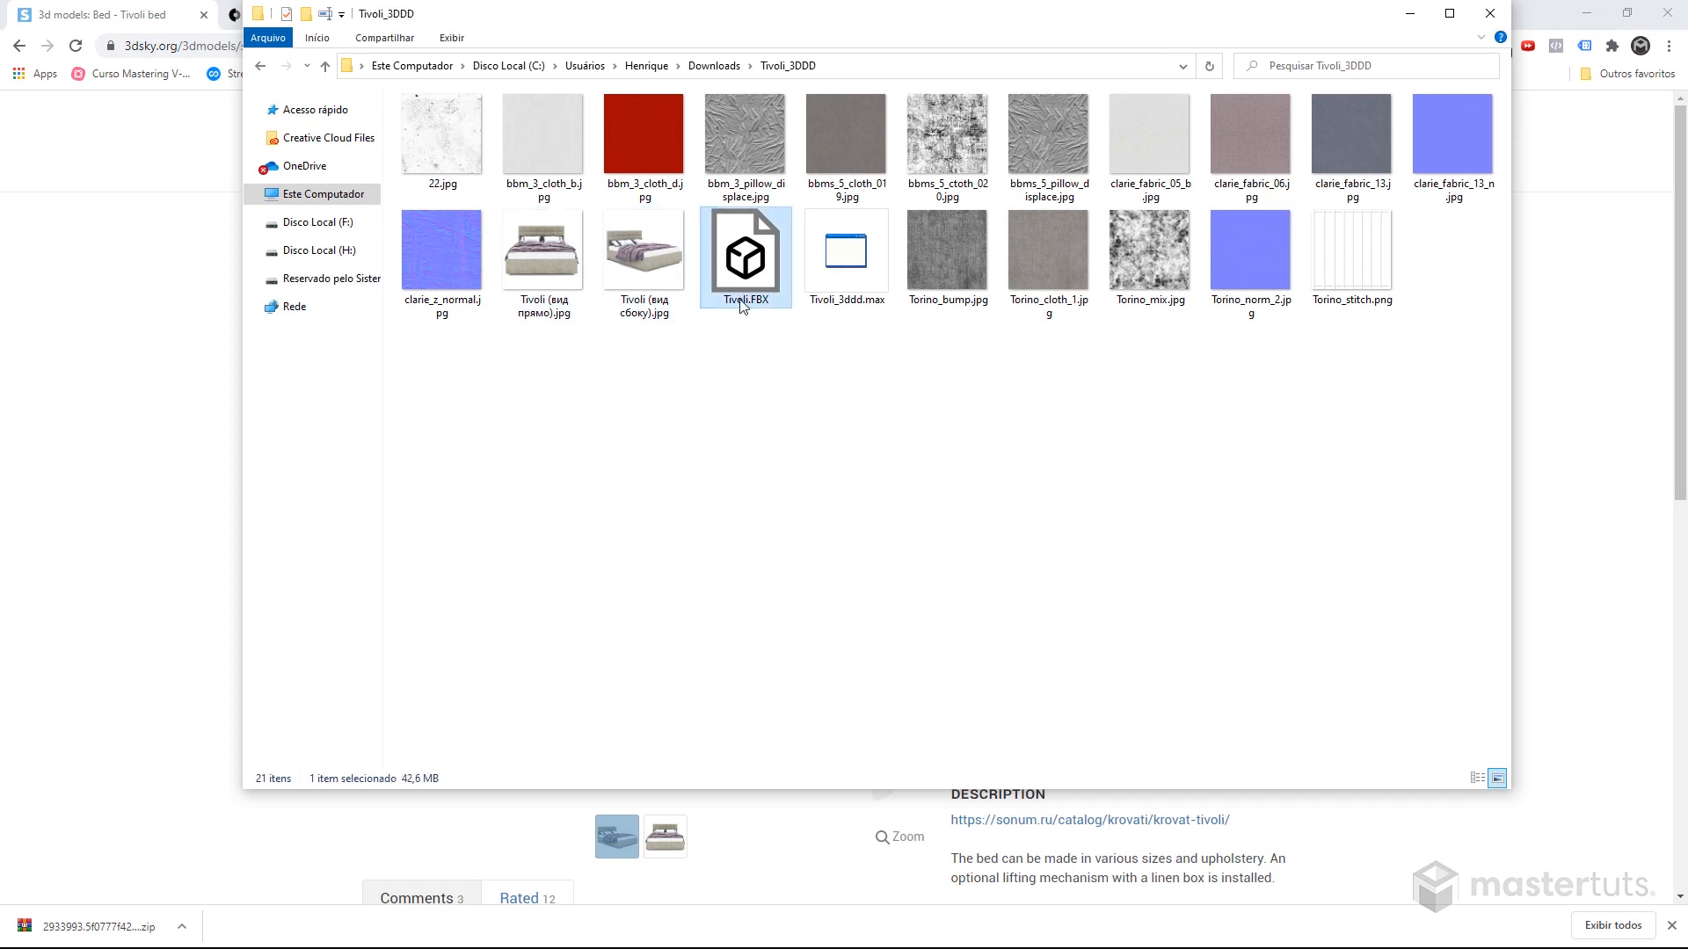
{"action": "key", "text": "Right"}
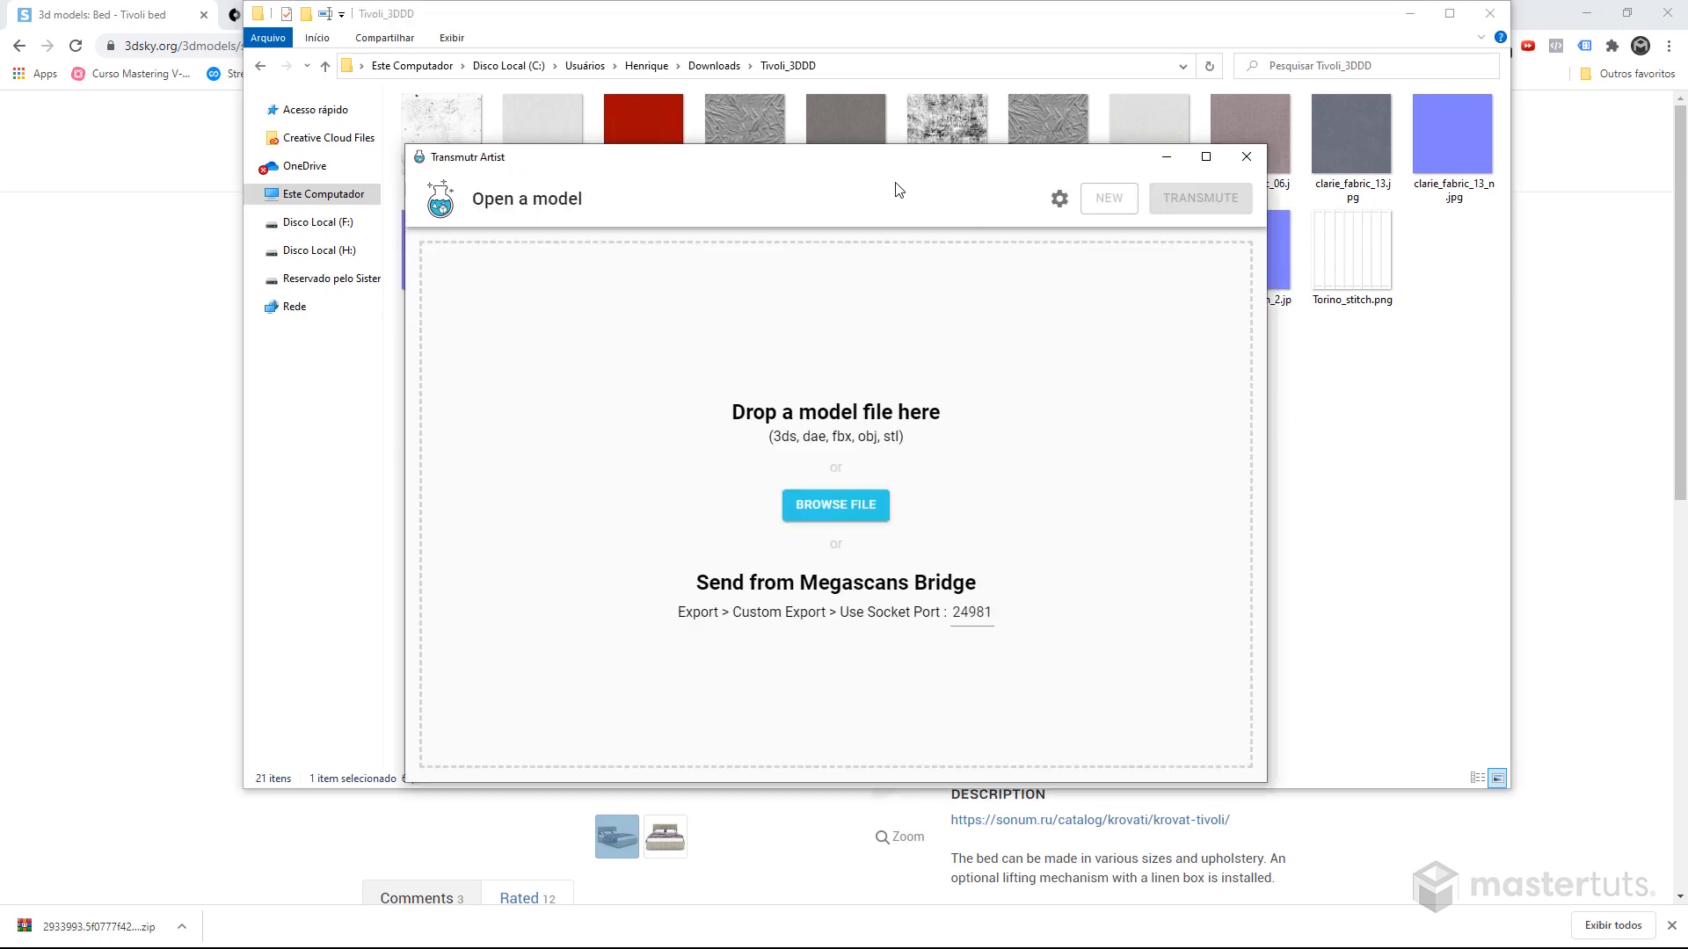
Load Tivoli.FBX from the extracted folder into Transmutr Artist and maximize the Transmutr window
{"action": "left_click_drag", "start_coordinate": [893, 185], "coordinate": [925, 337]}
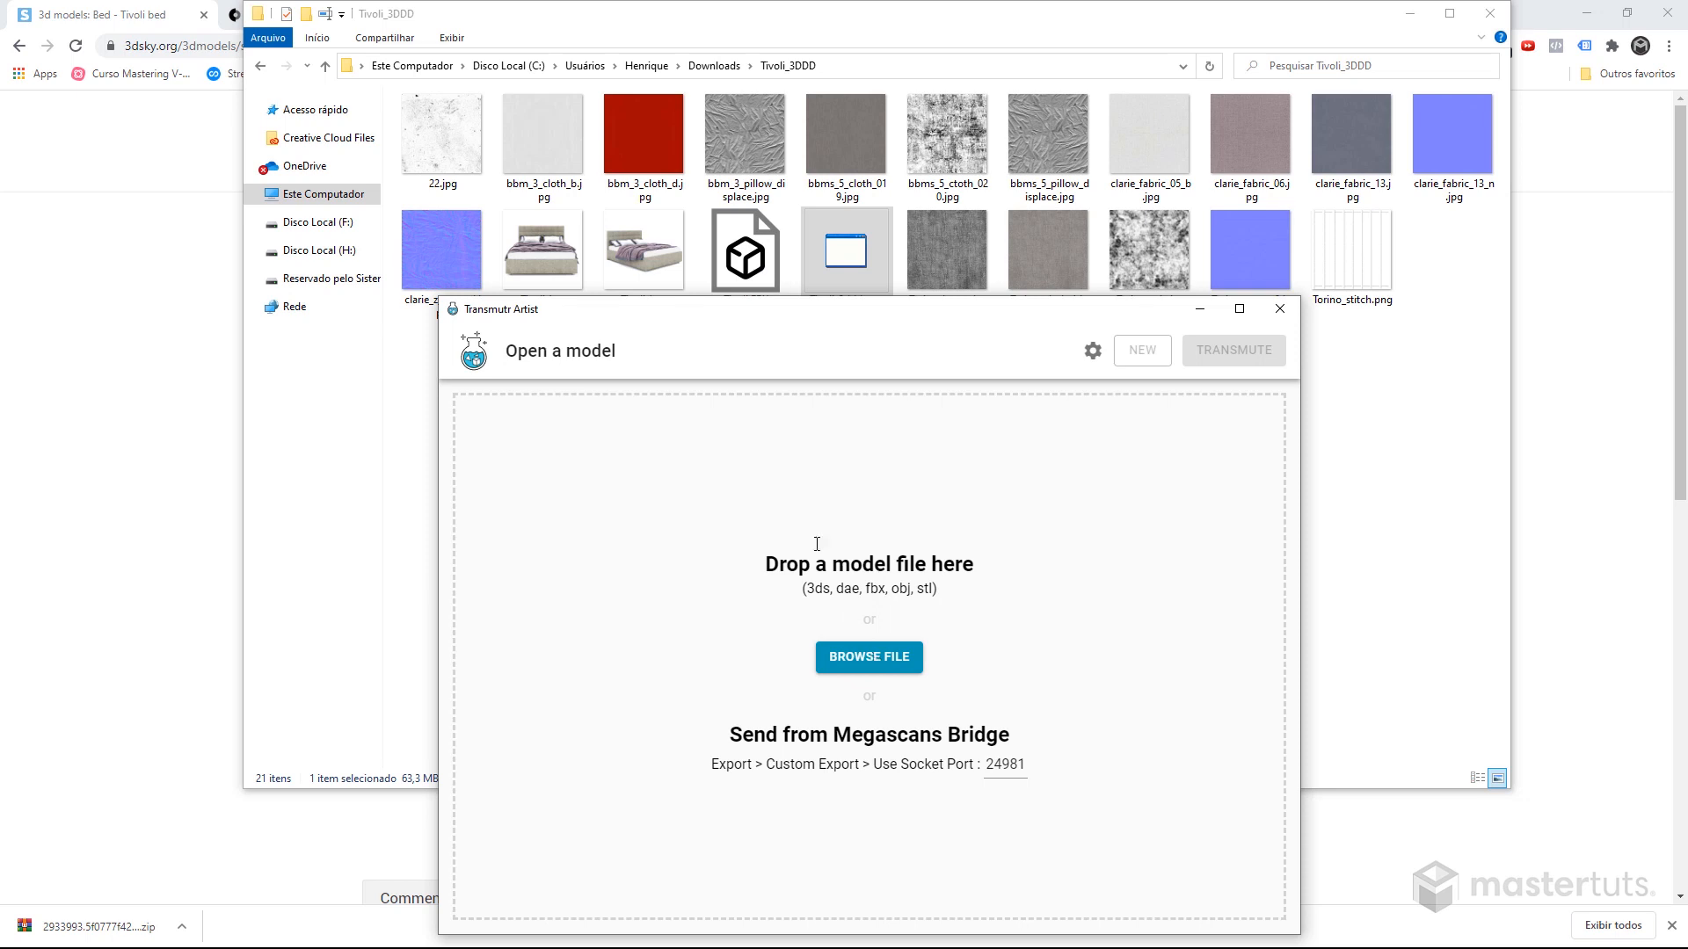
{"action": "left_click_drag", "start_coordinate": [745, 263], "coordinate": [863, 661]}
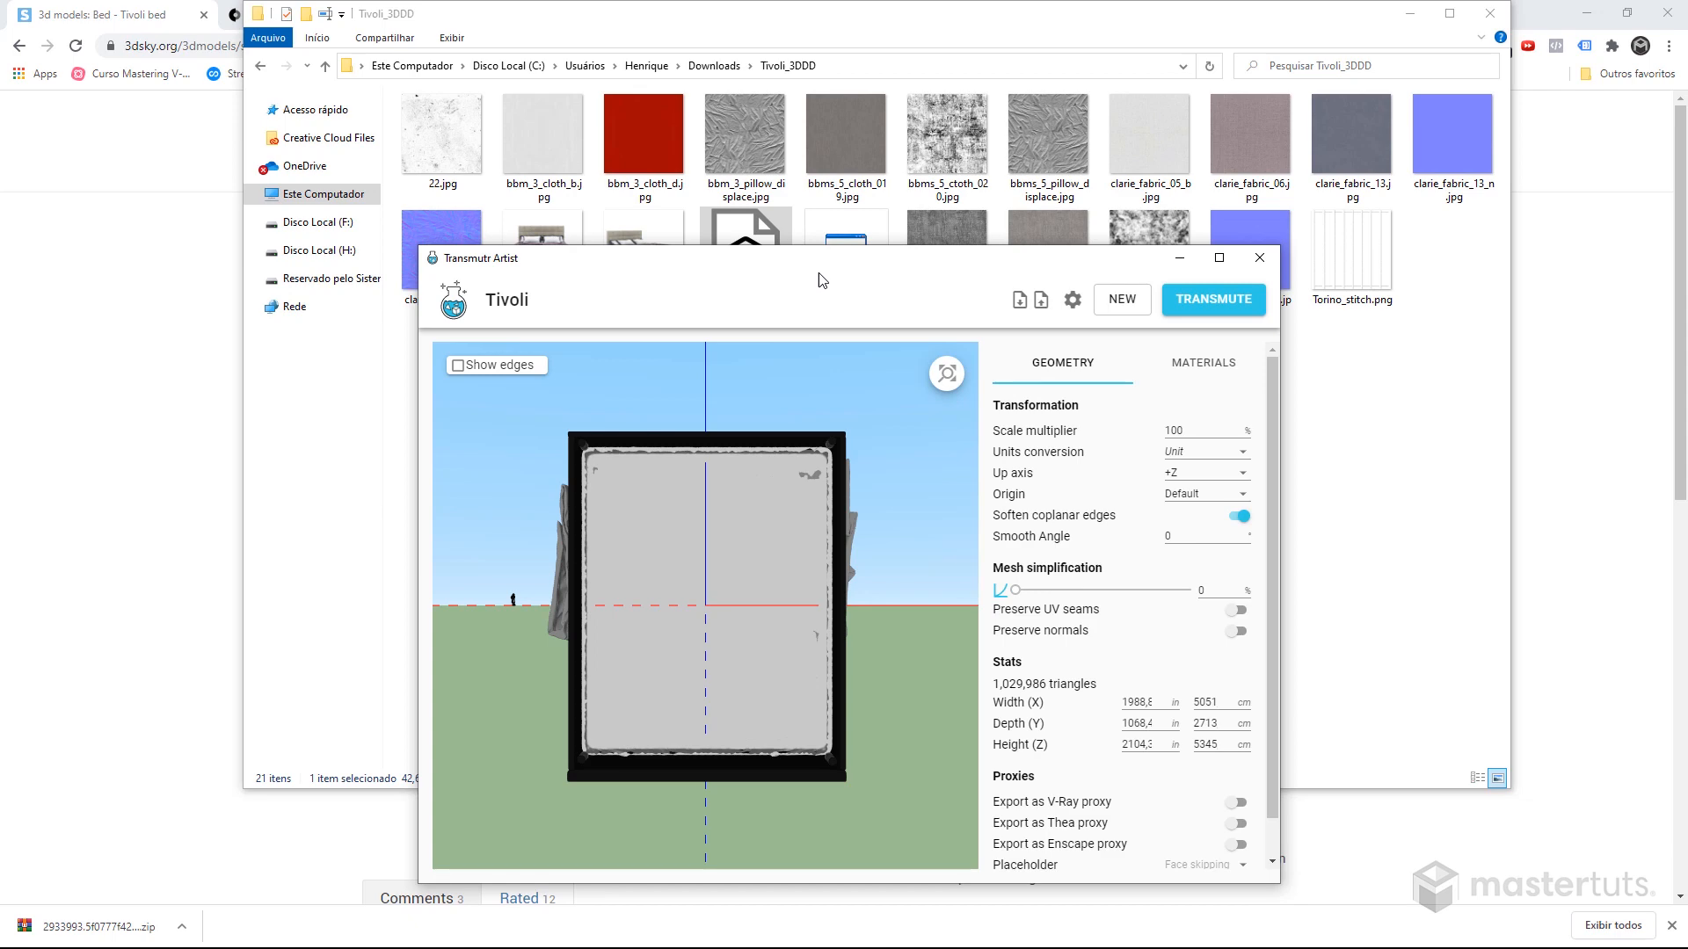
{"action": "left_click", "coordinate": [1220, 258]}
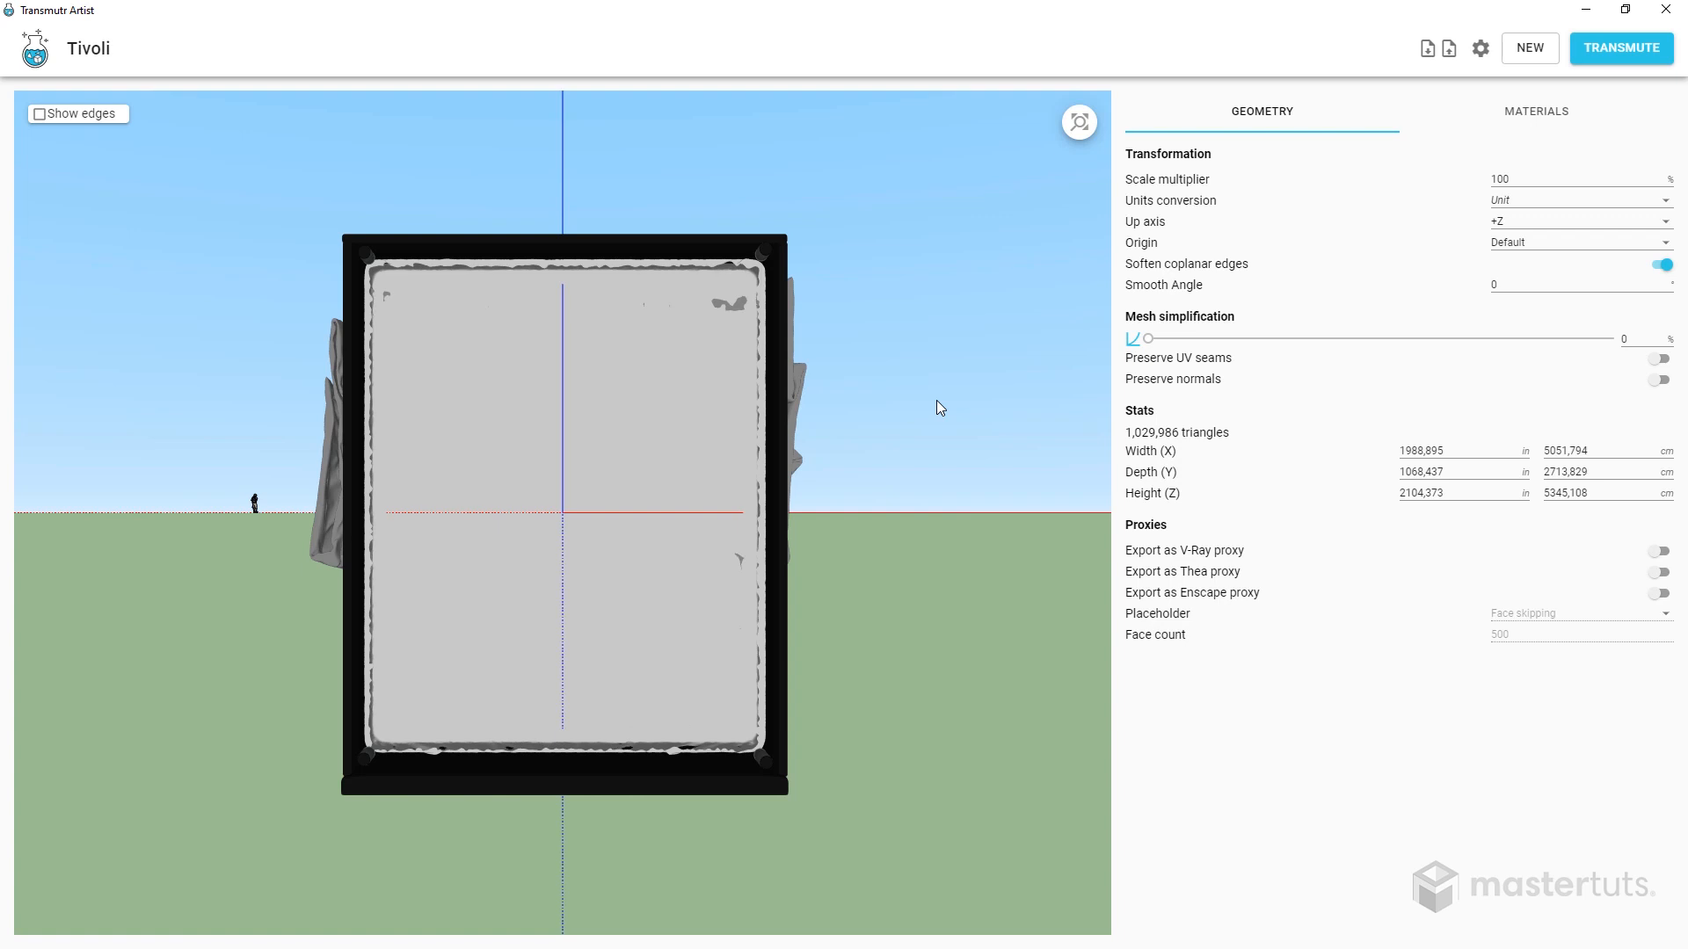
Check the bed's orientation against the axes and set the model's up axis to +Y
{"action": "left_click_drag", "start_coordinate": [580, 226], "coordinate": [424, 638]}
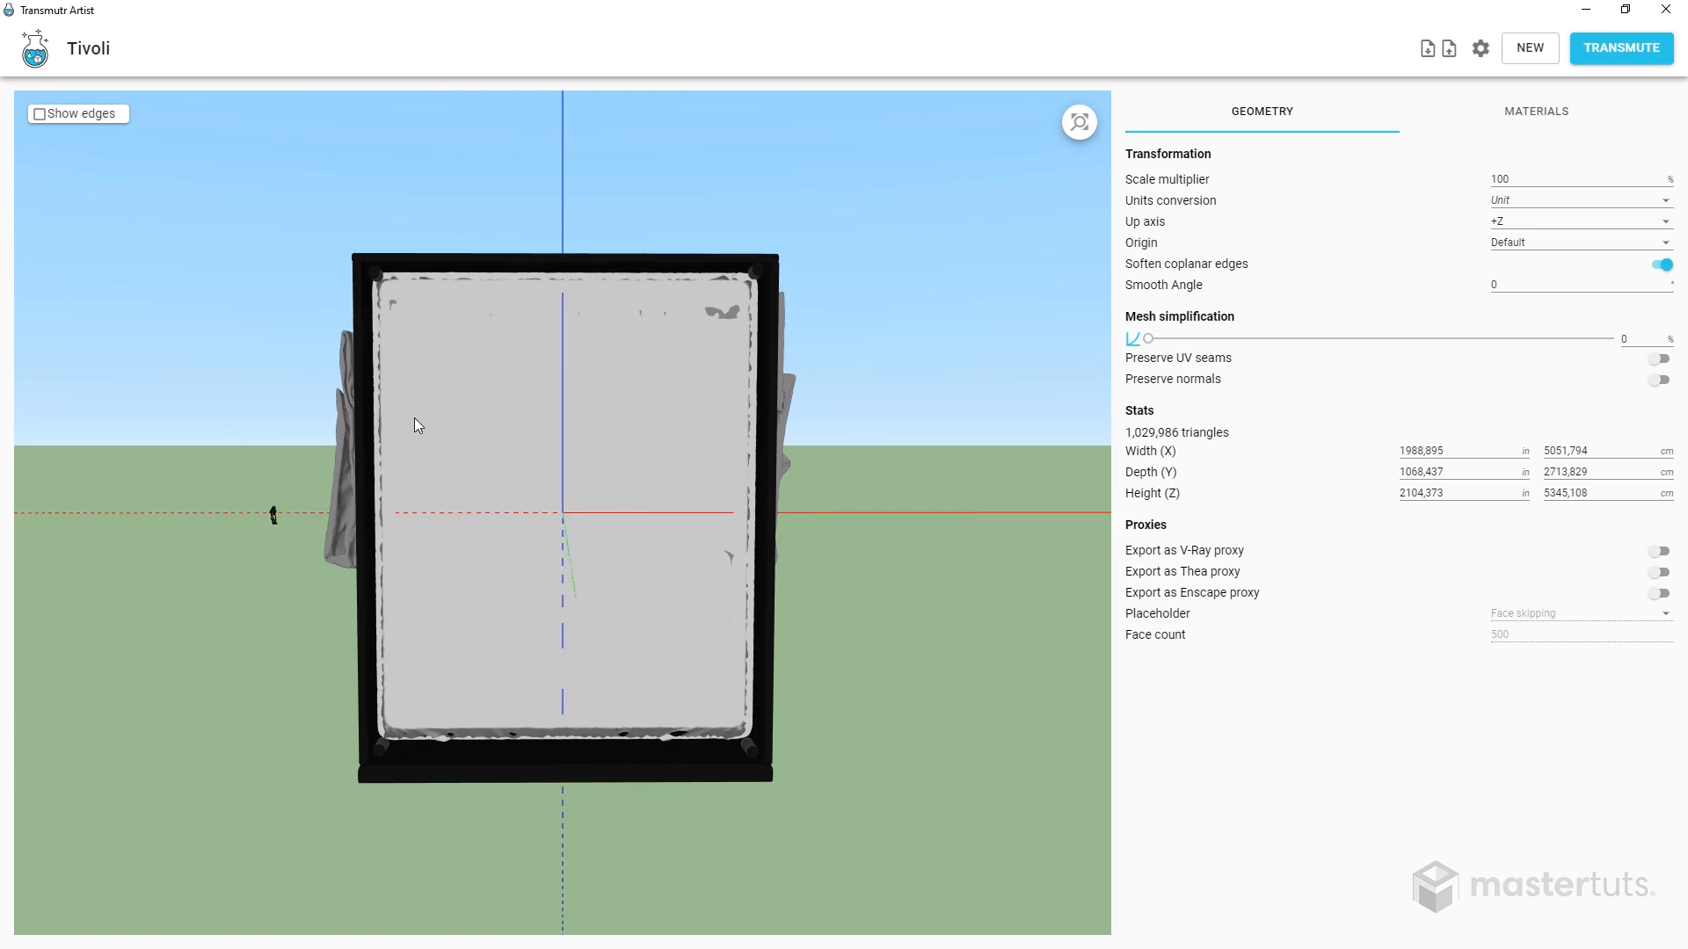
{"action": "scroll", "coordinate": [283, 531], "scroll_direction": "up", "scroll_amount": 5}
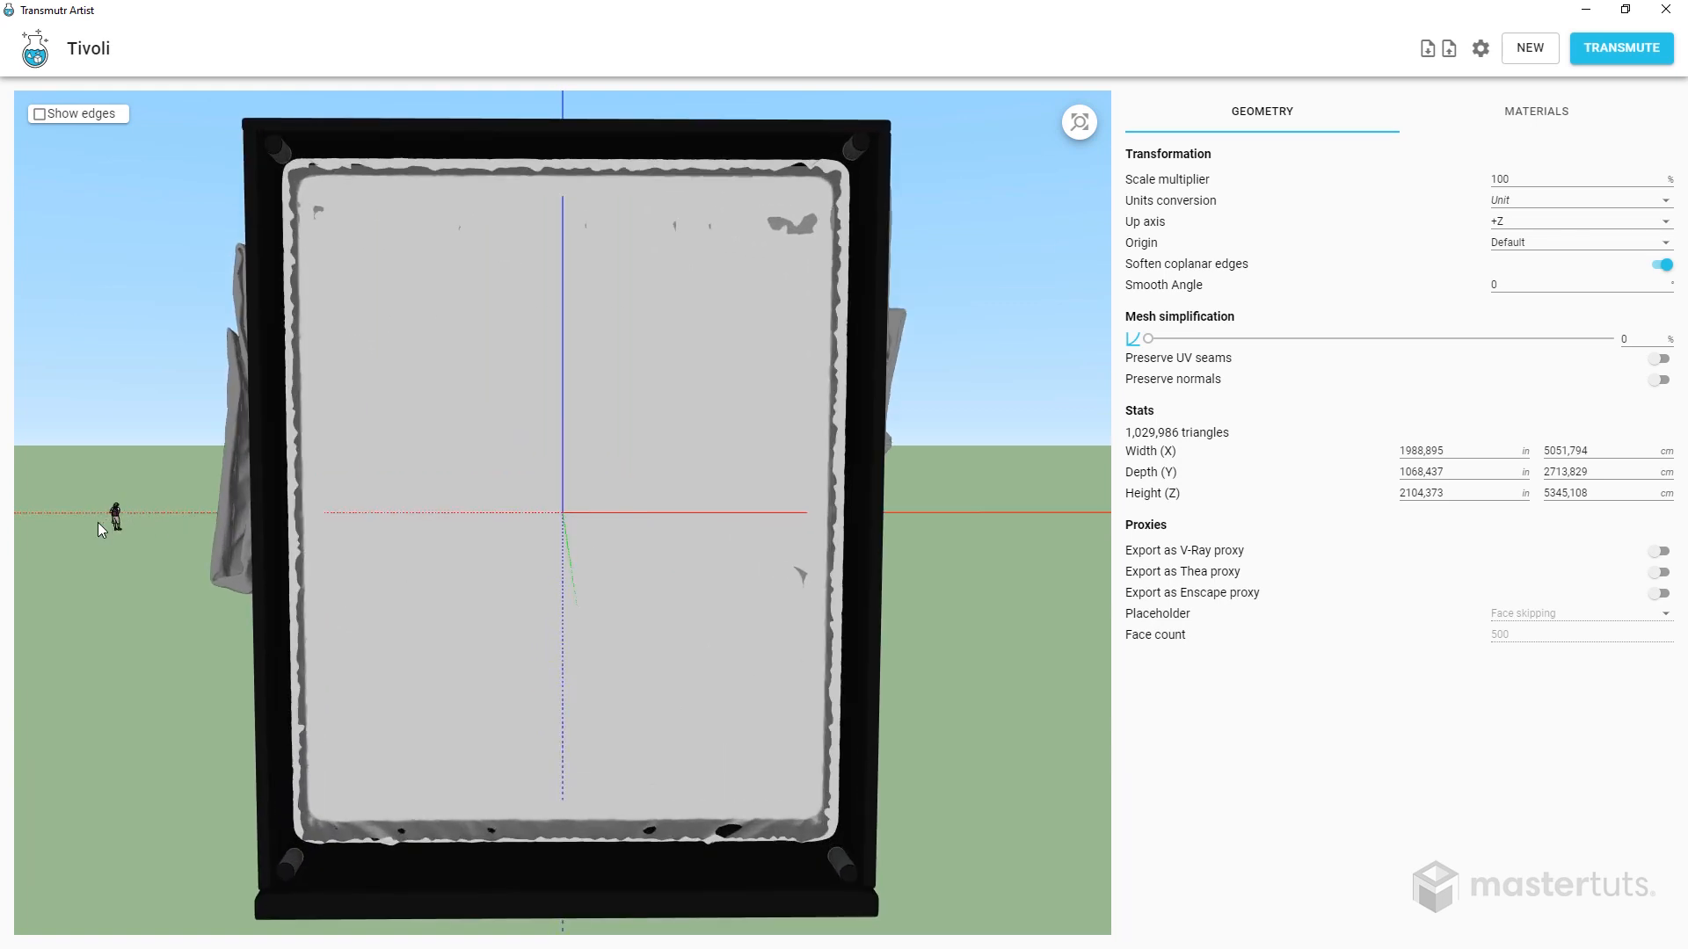
{"action": "scroll", "coordinate": [682, 505], "scroll_direction": "down", "scroll_amount": 3}
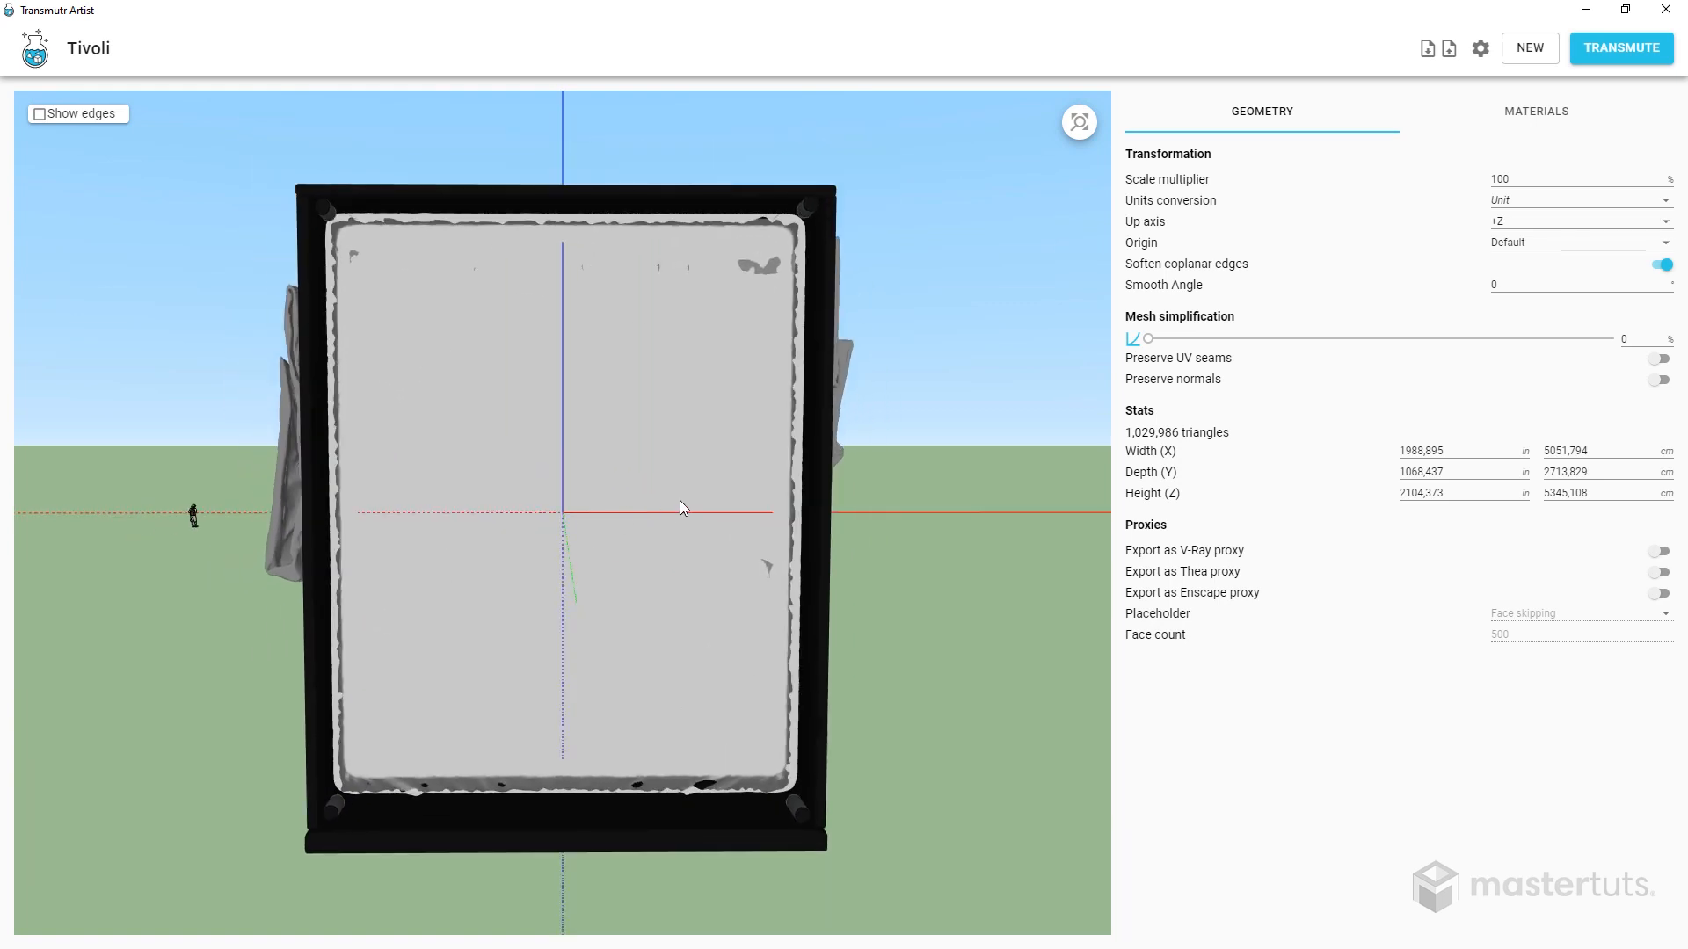
{"action": "left_click_drag", "start_coordinate": [670, 472], "coordinate": [660, 422]}
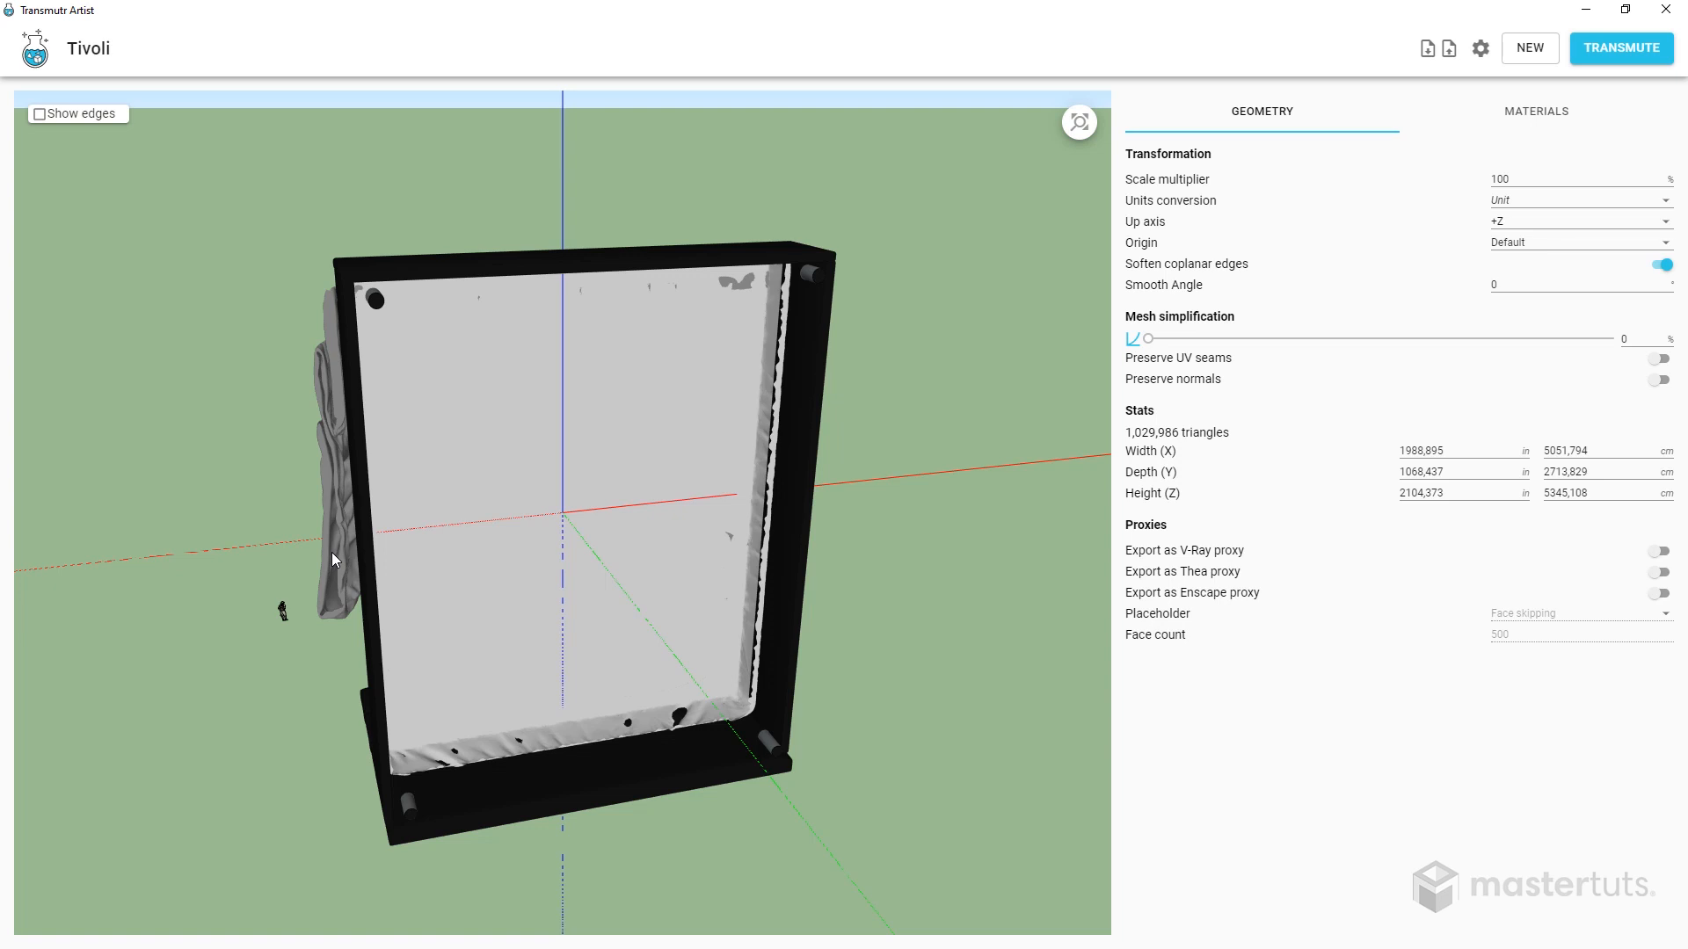
{"action": "left_click_drag", "start_coordinate": [708, 510], "coordinate": [835, 421]}
{"action": "left_click_drag", "start_coordinate": [656, 451], "coordinate": [595, 471]}
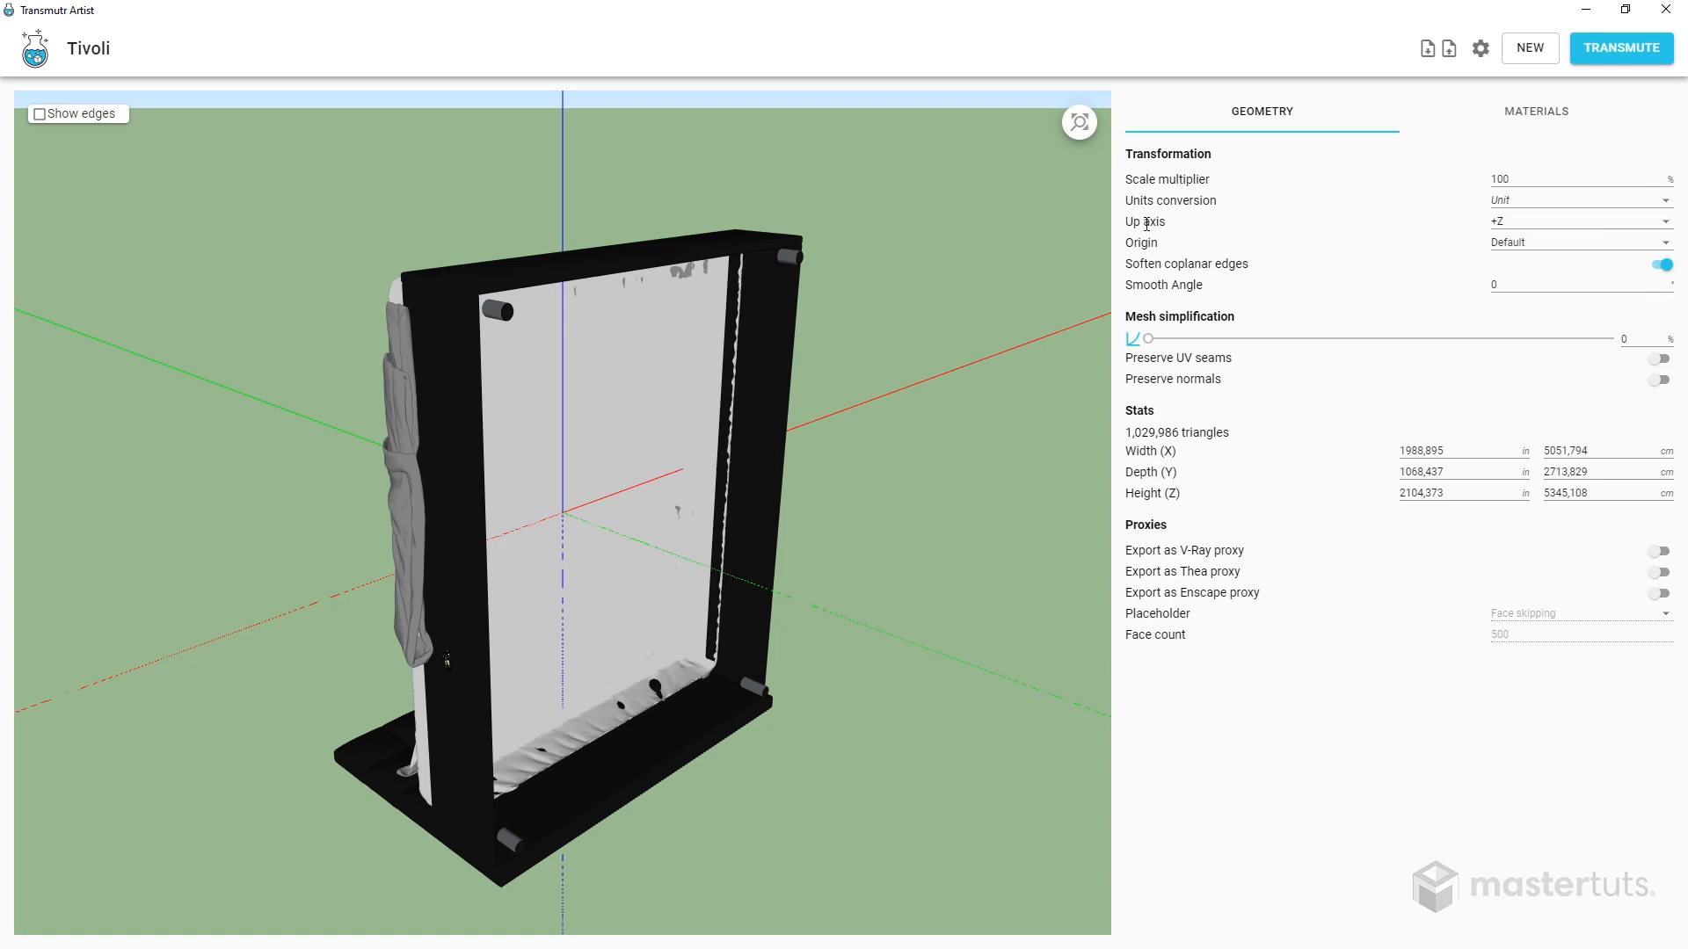
{"action": "left_click", "coordinate": [1532, 224]}
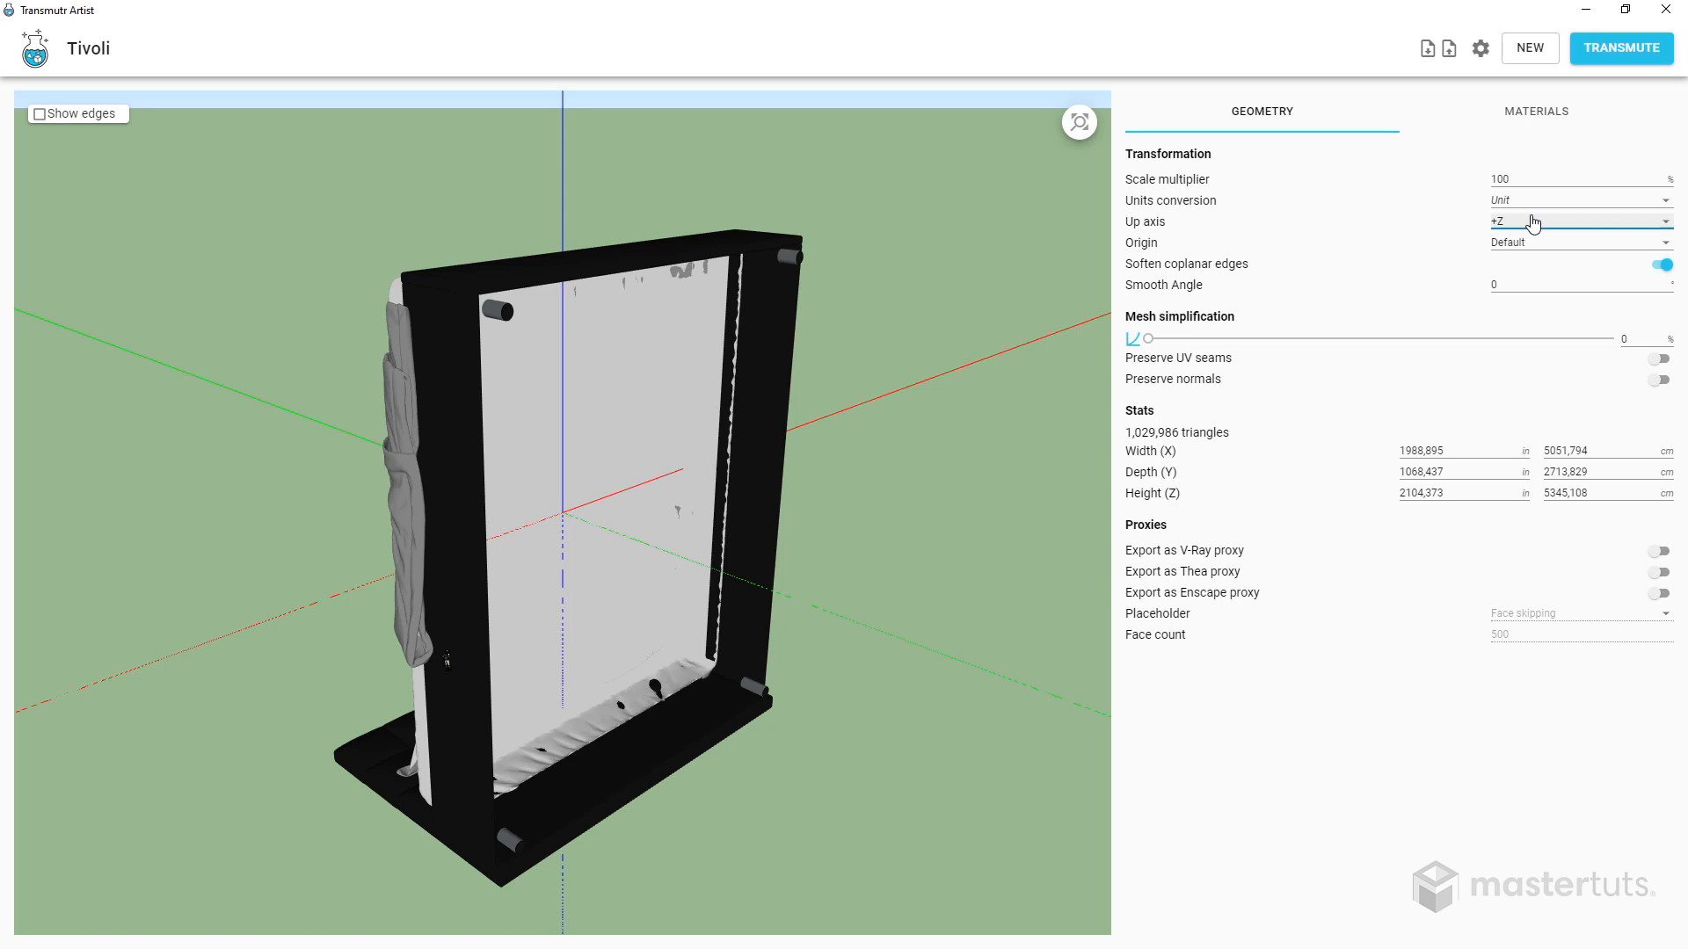
{"action": "left_click", "coordinate": [1533, 223]}
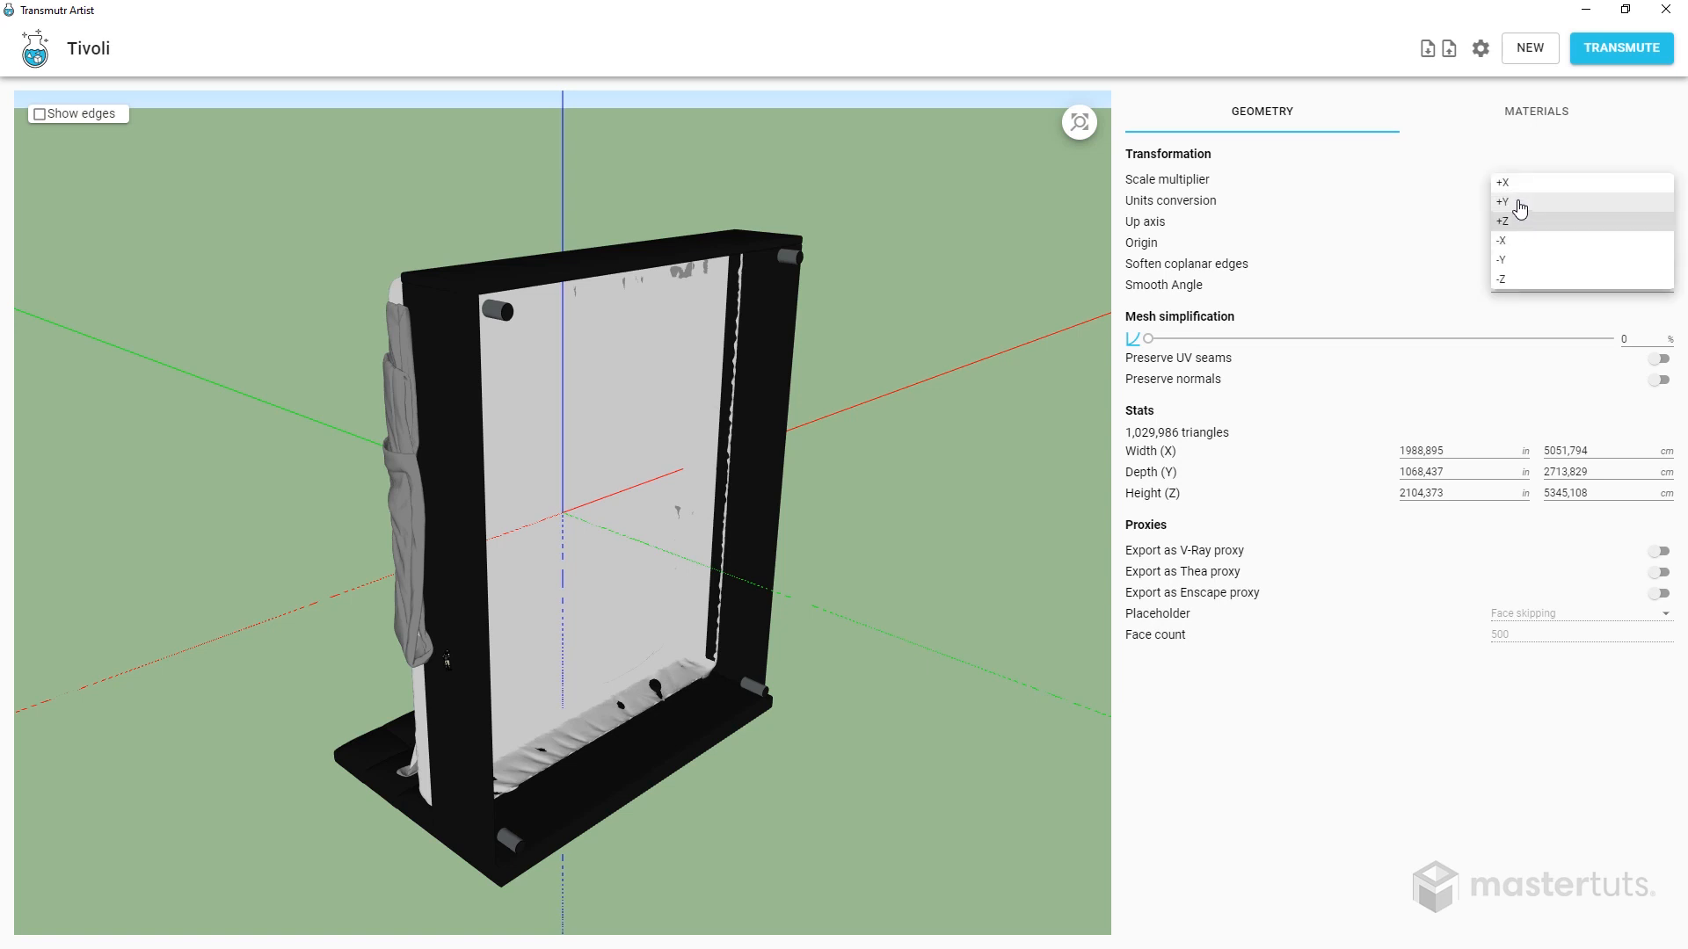
{"action": "left_click", "coordinate": [1520, 208]}
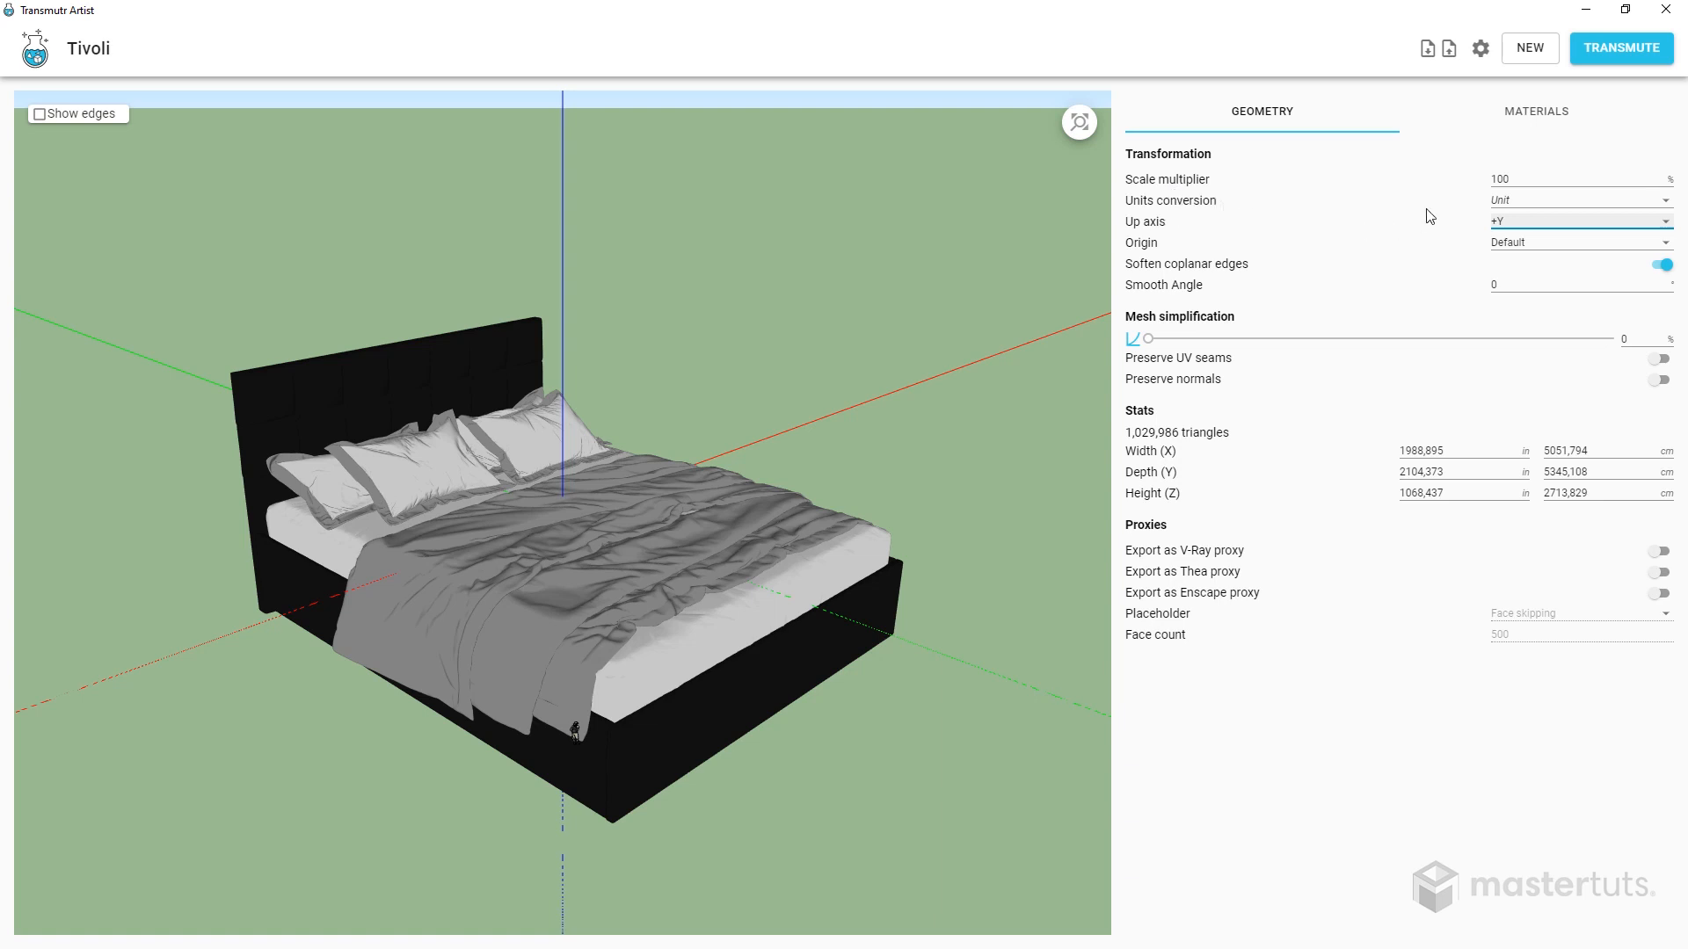
Set the units conversion to mm and check the bed's scale against the human figure
{"action": "left_click", "coordinate": [1528, 203]}
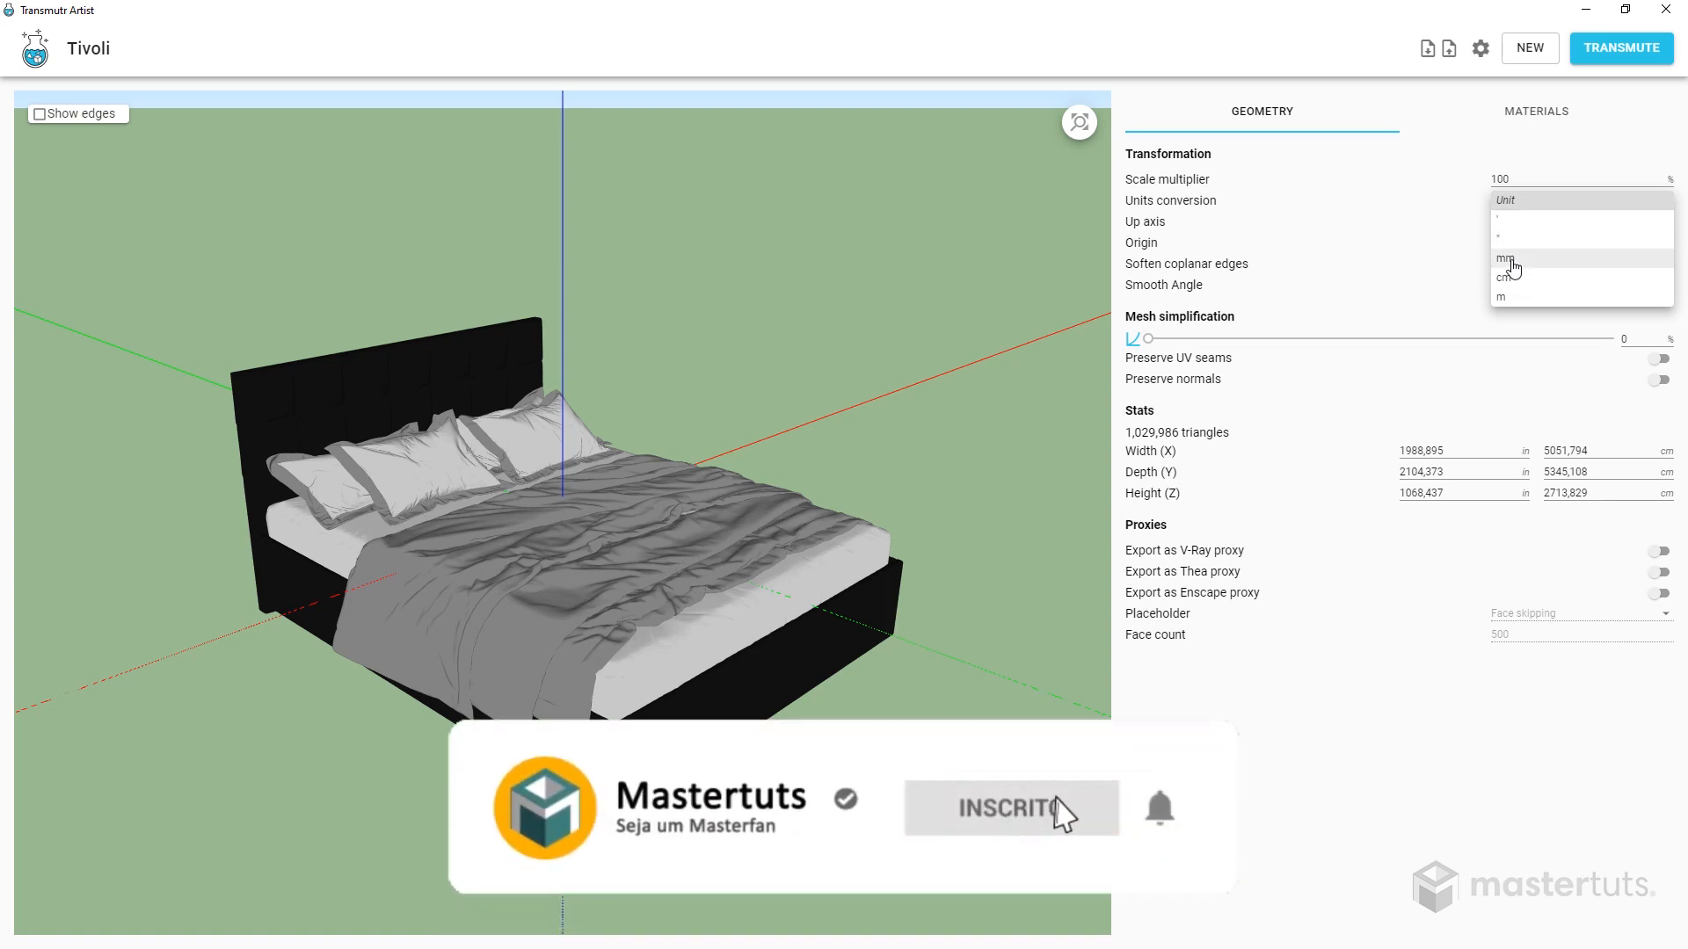
{"action": "left_click", "coordinate": [1509, 261]}
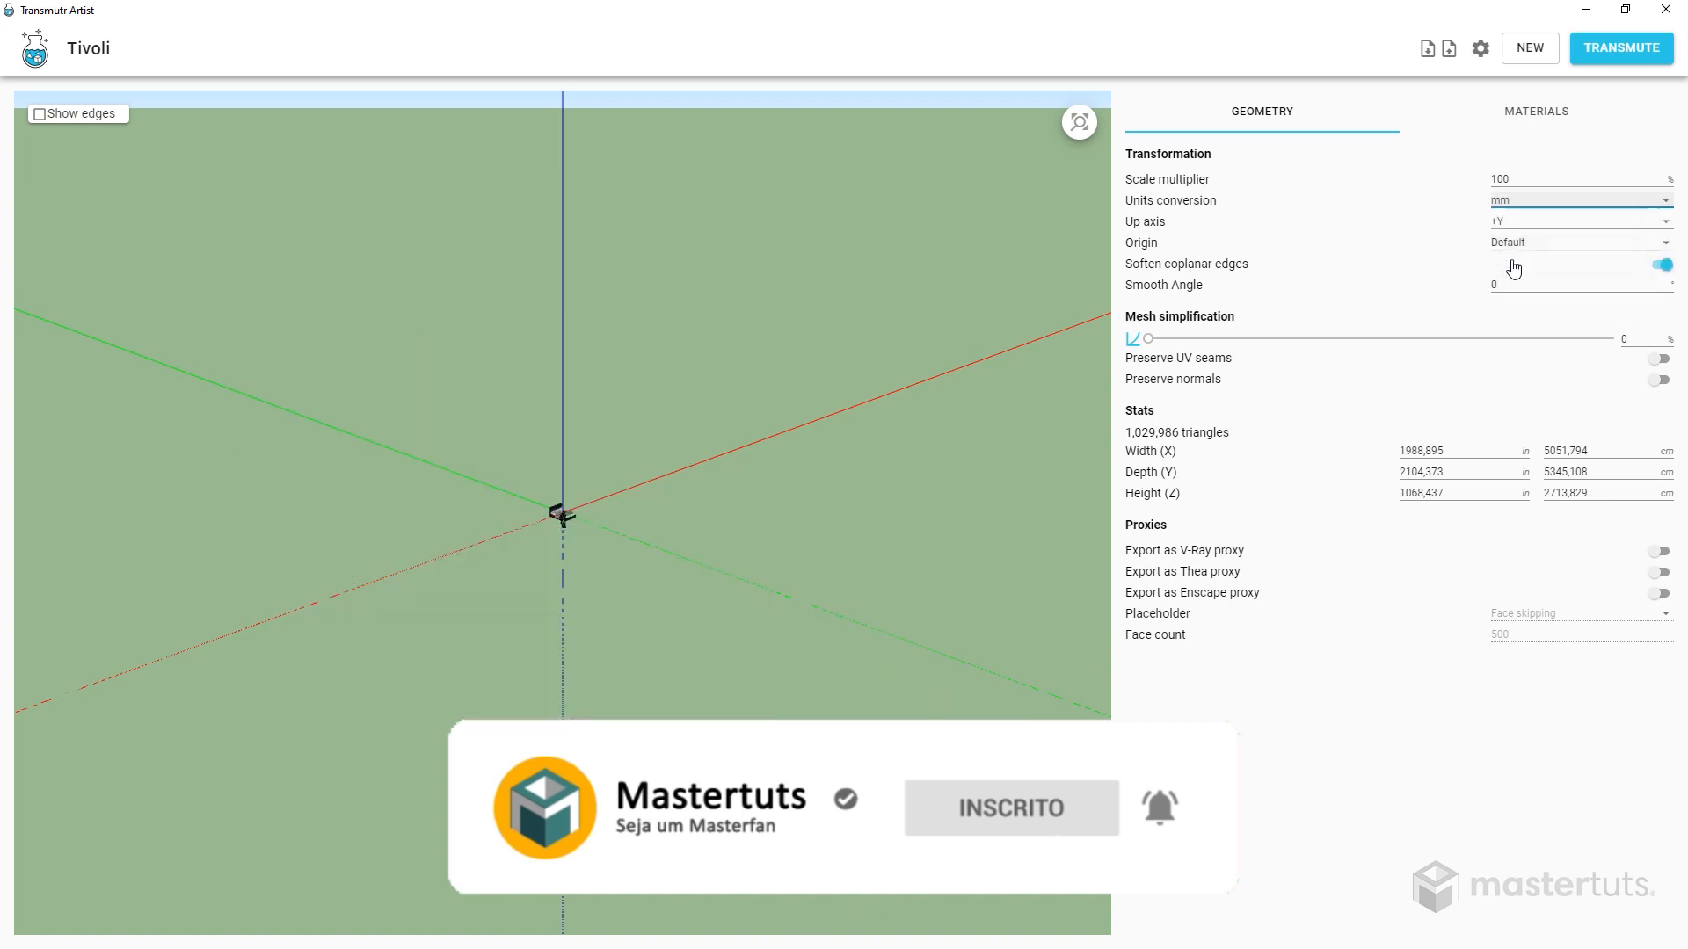
{"action": "scroll", "coordinate": [573, 514], "scroll_direction": "up", "scroll_amount": 3}
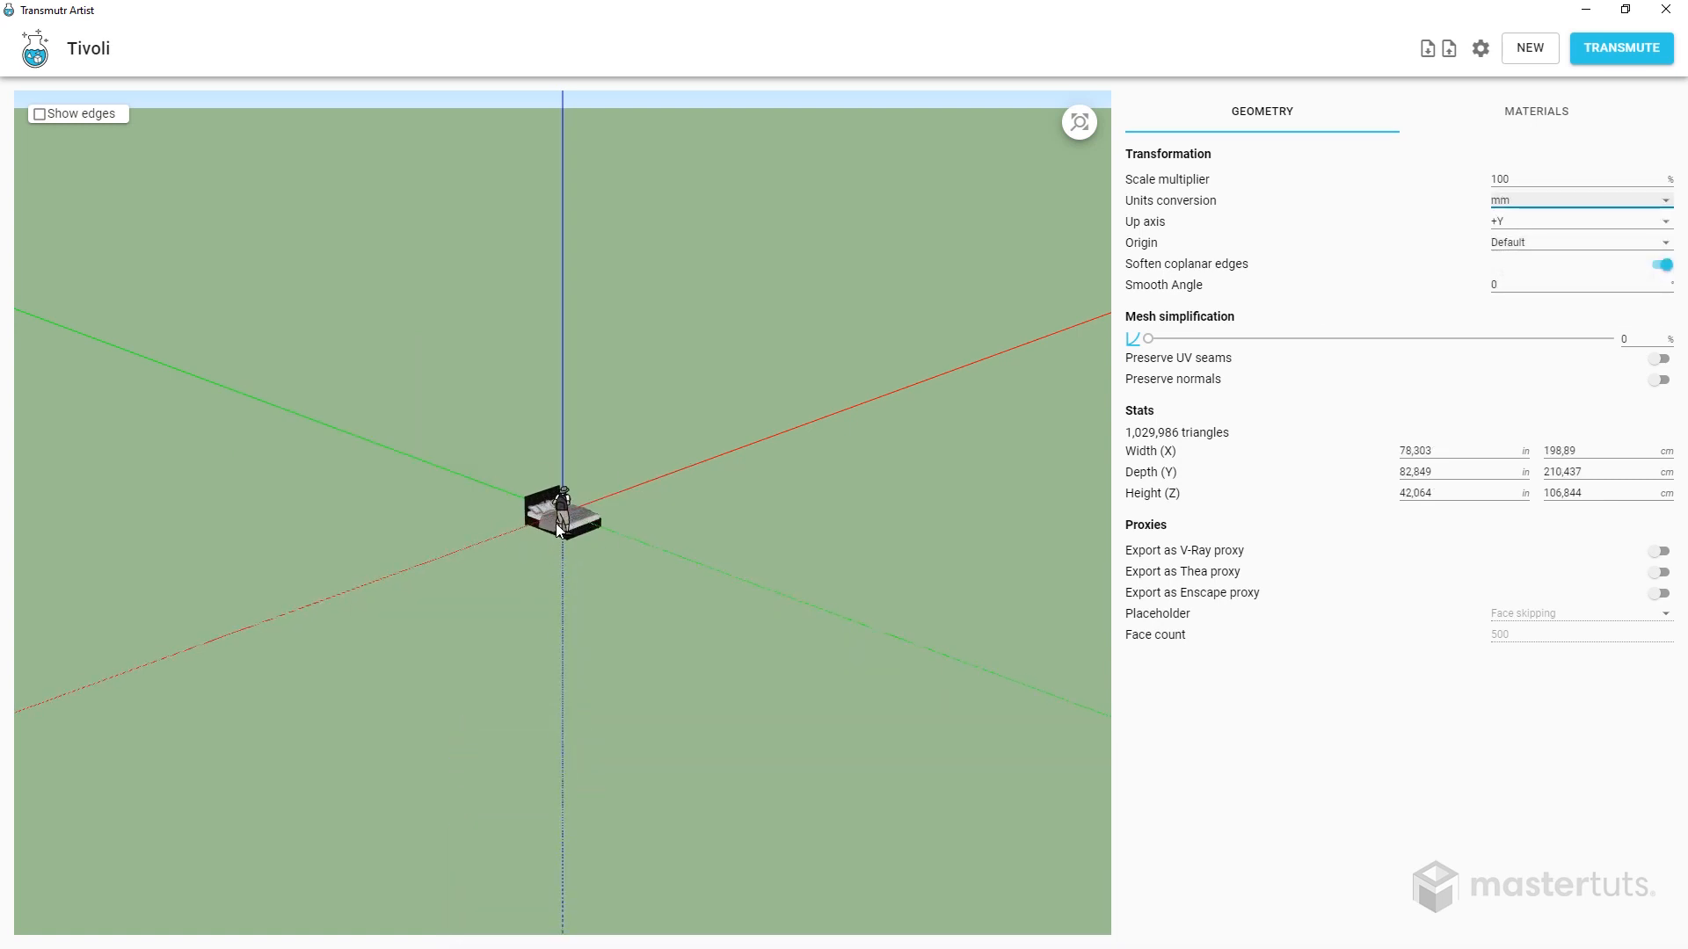
{"action": "left_click", "coordinate": [1081, 132]}
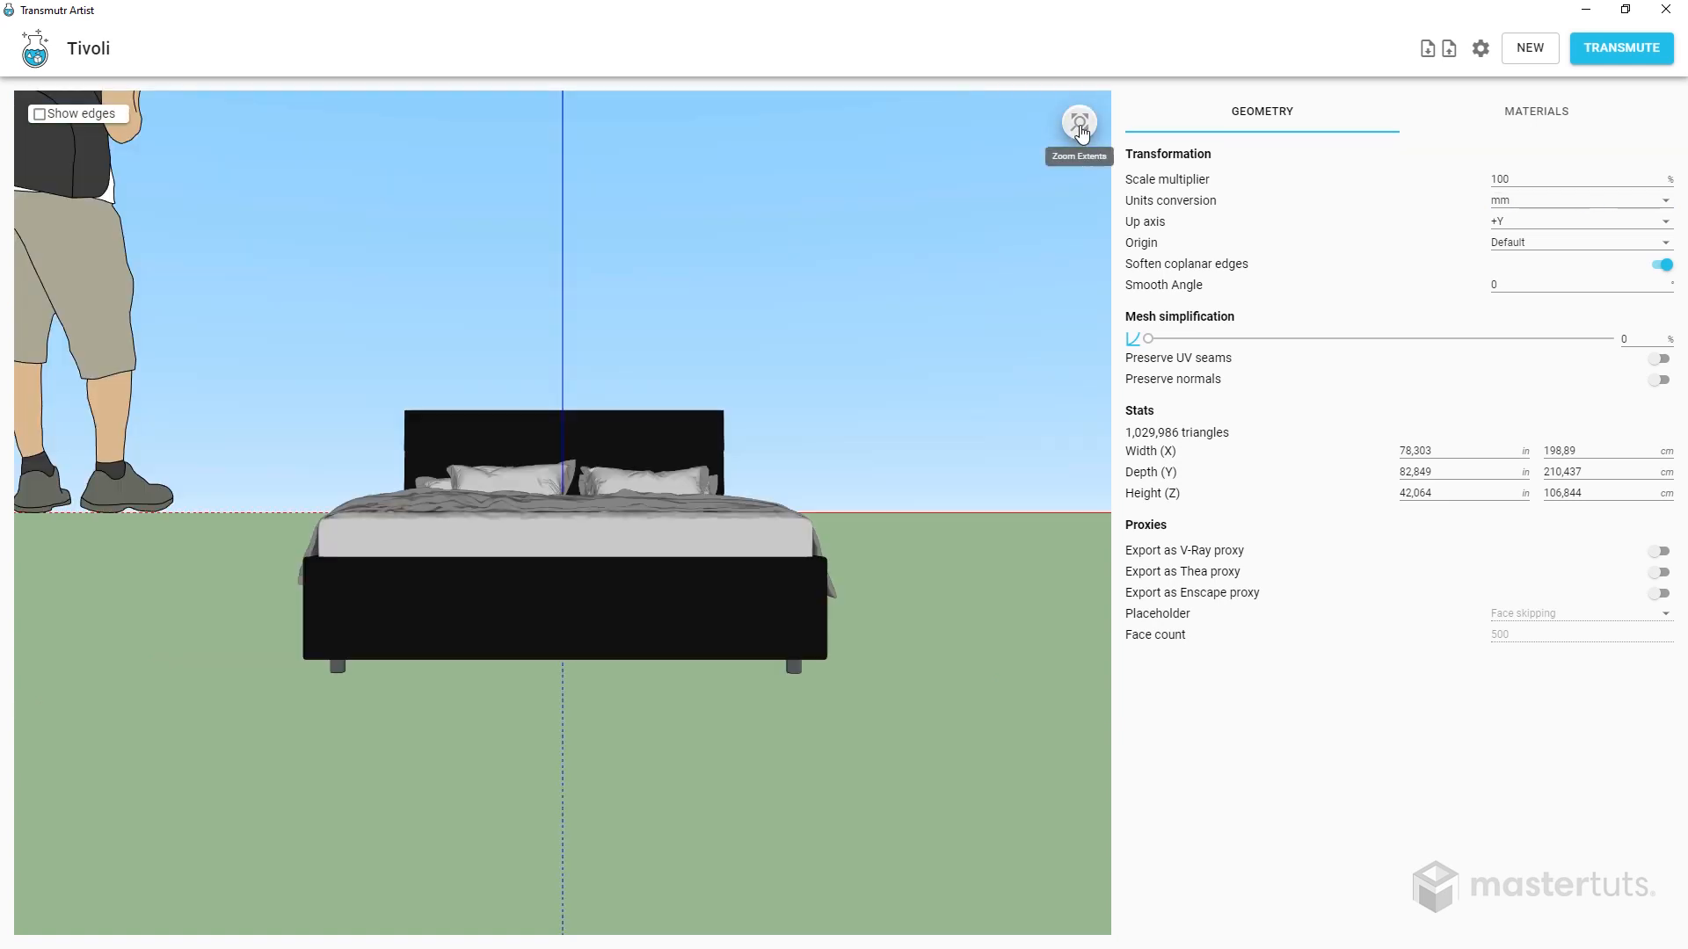
{"action": "left_click_drag", "start_coordinate": [478, 446], "coordinate": [599, 471]}
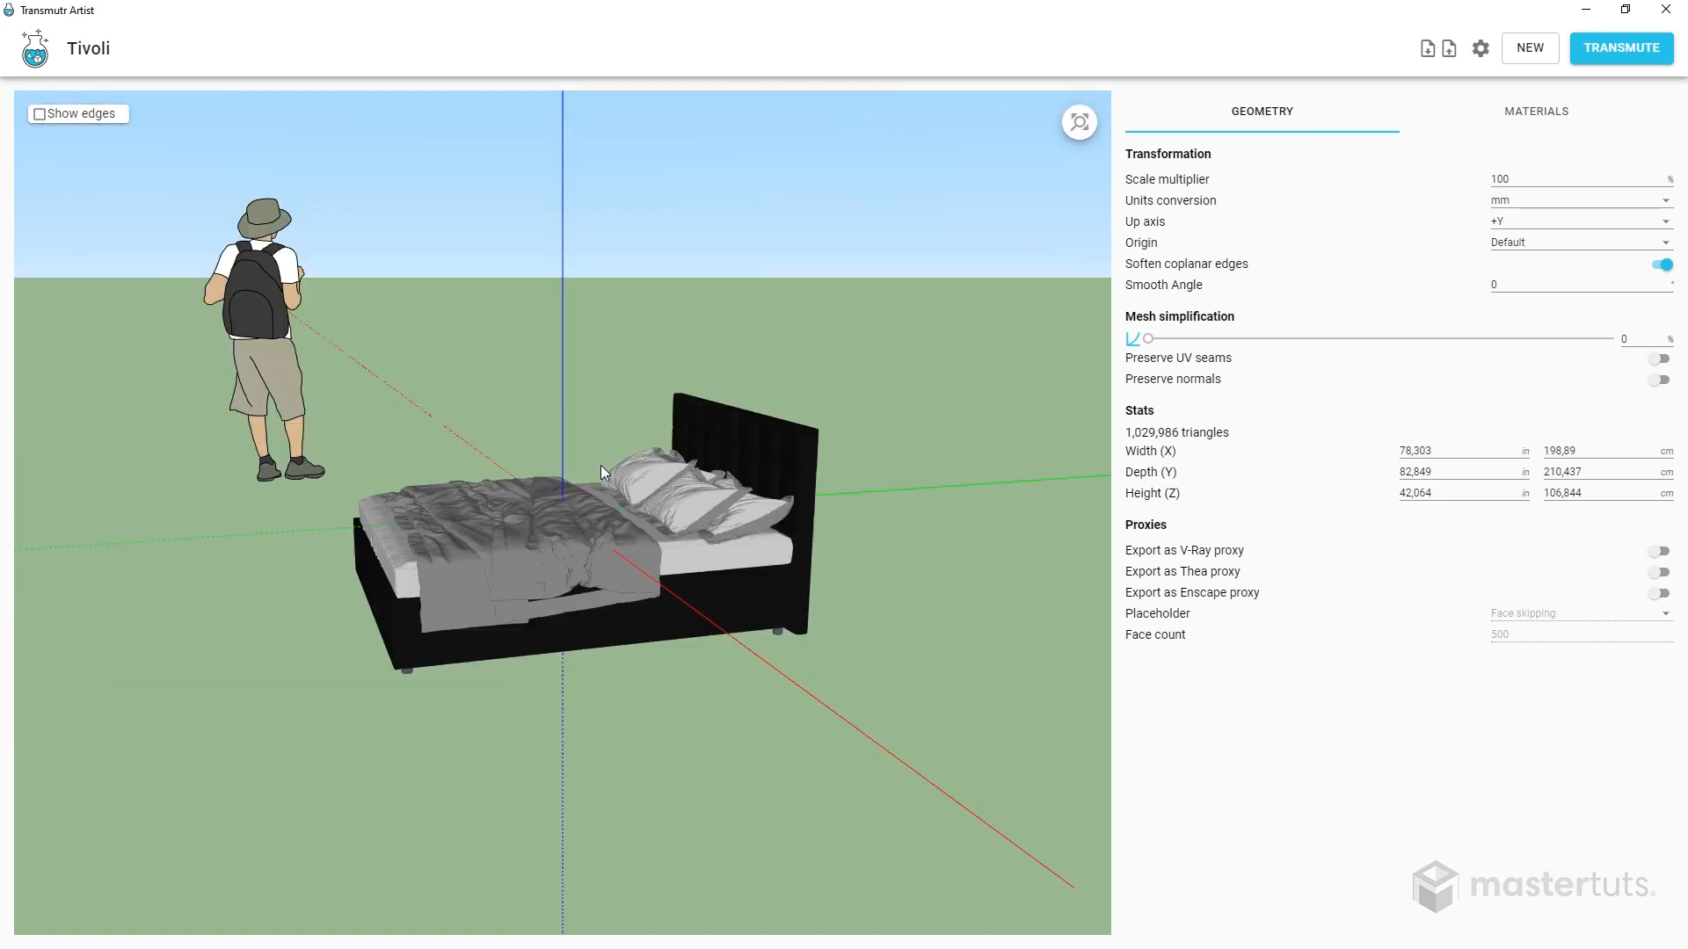
{"action": "left_click_drag", "start_coordinate": [458, 494], "coordinate": [1022, 440]}
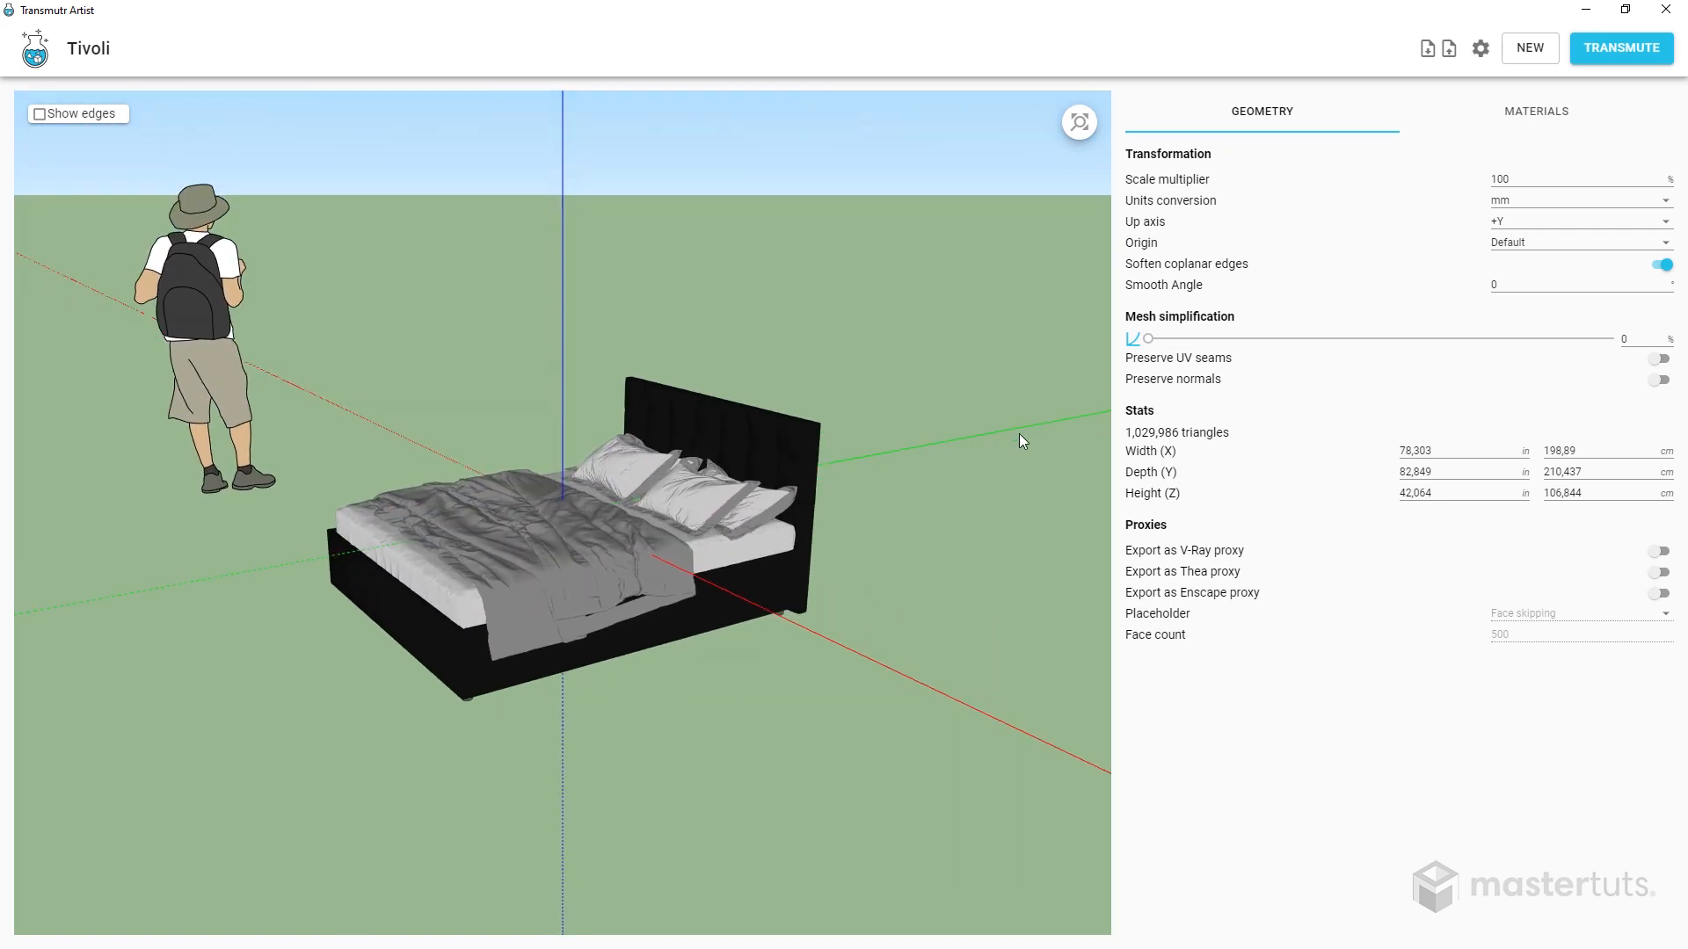
Set the bed model's origin to Bottom Center and check its placement on the ground
{"action": "left_click", "coordinate": [1539, 249]}
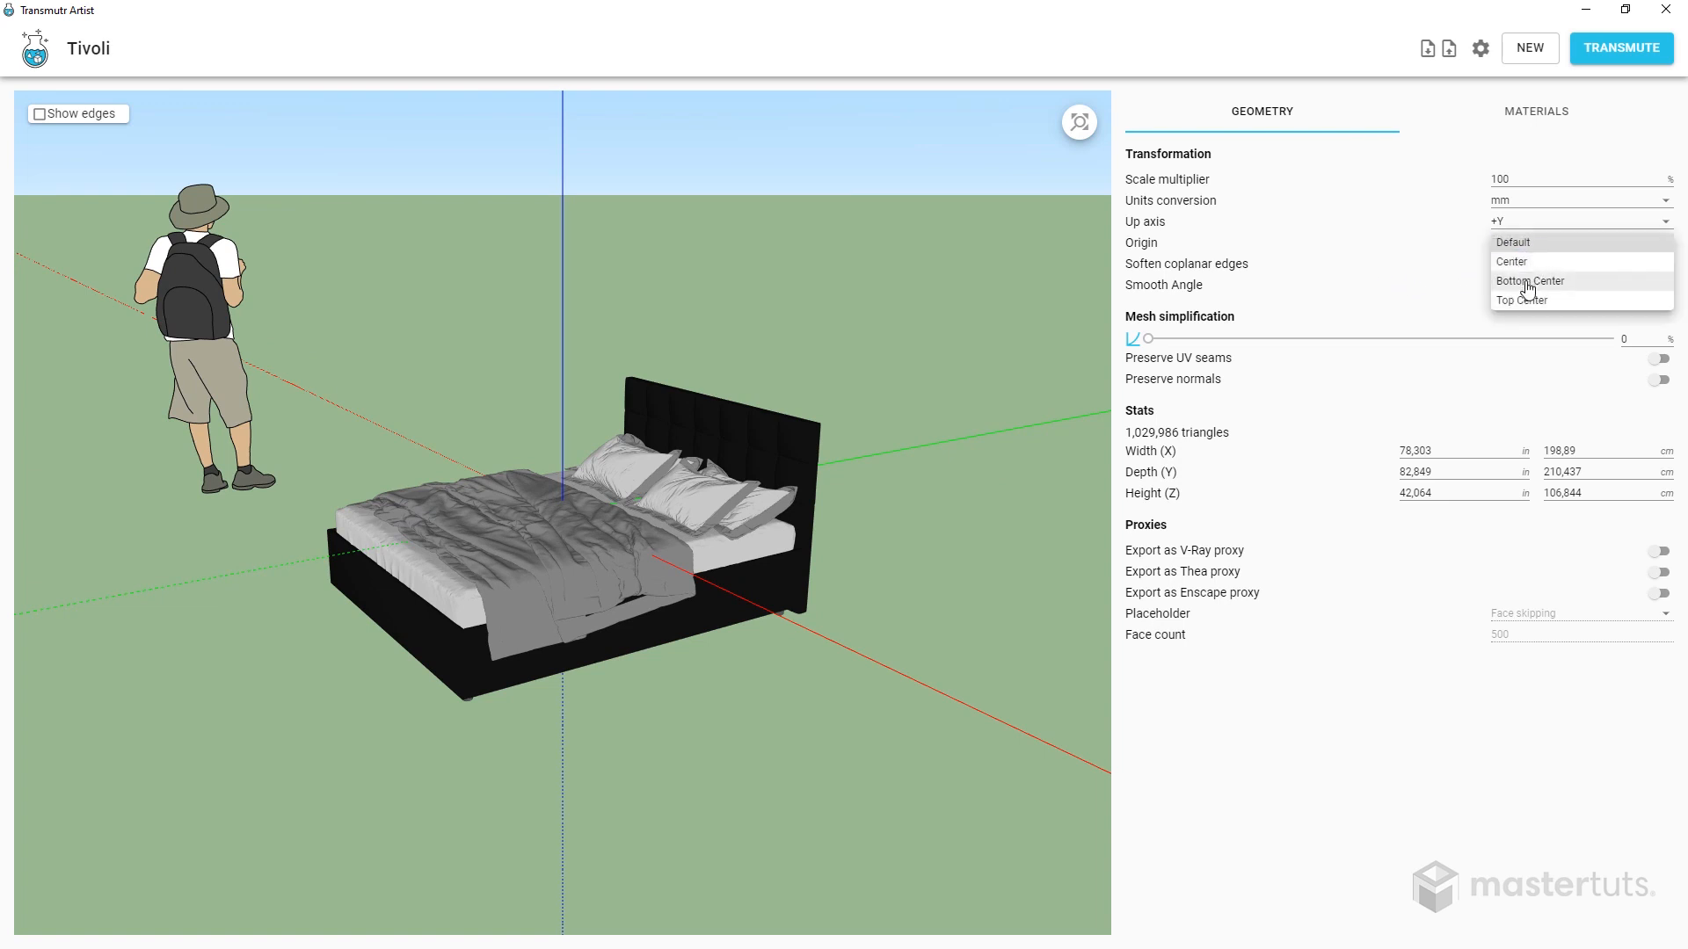
{"action": "left_click", "coordinate": [1530, 281]}
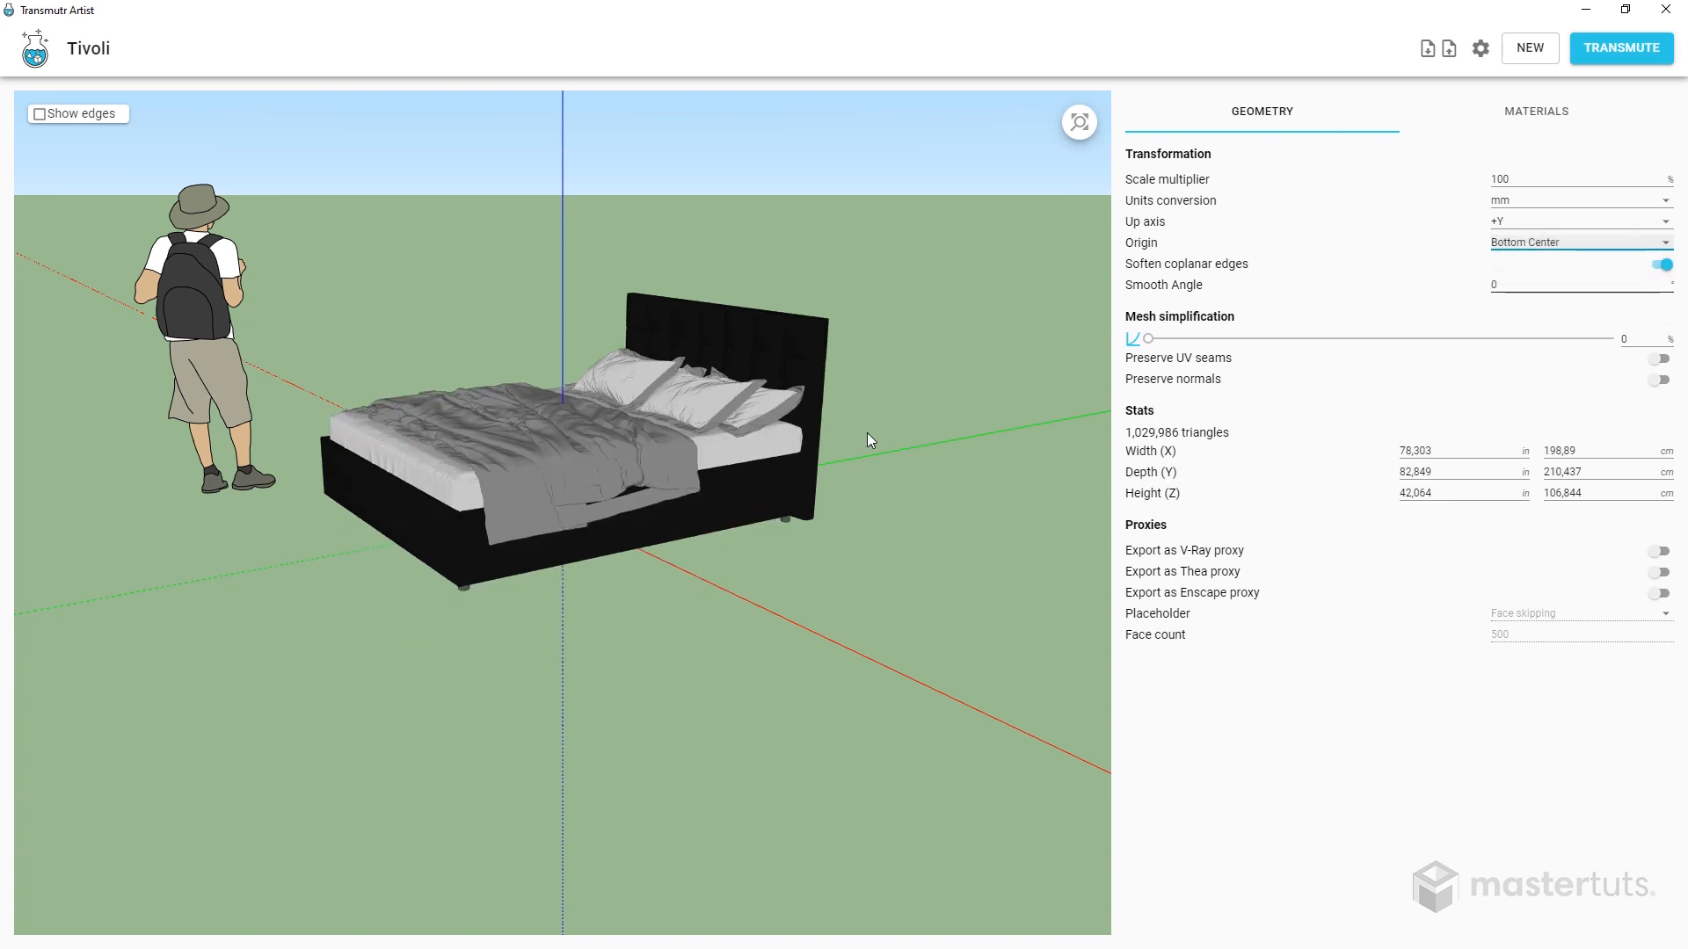
{"action": "left_click_drag", "start_coordinate": [867, 432], "coordinate": [624, 540]}
{"action": "left_click_drag", "start_coordinate": [486, 506], "coordinate": [570, 493]}
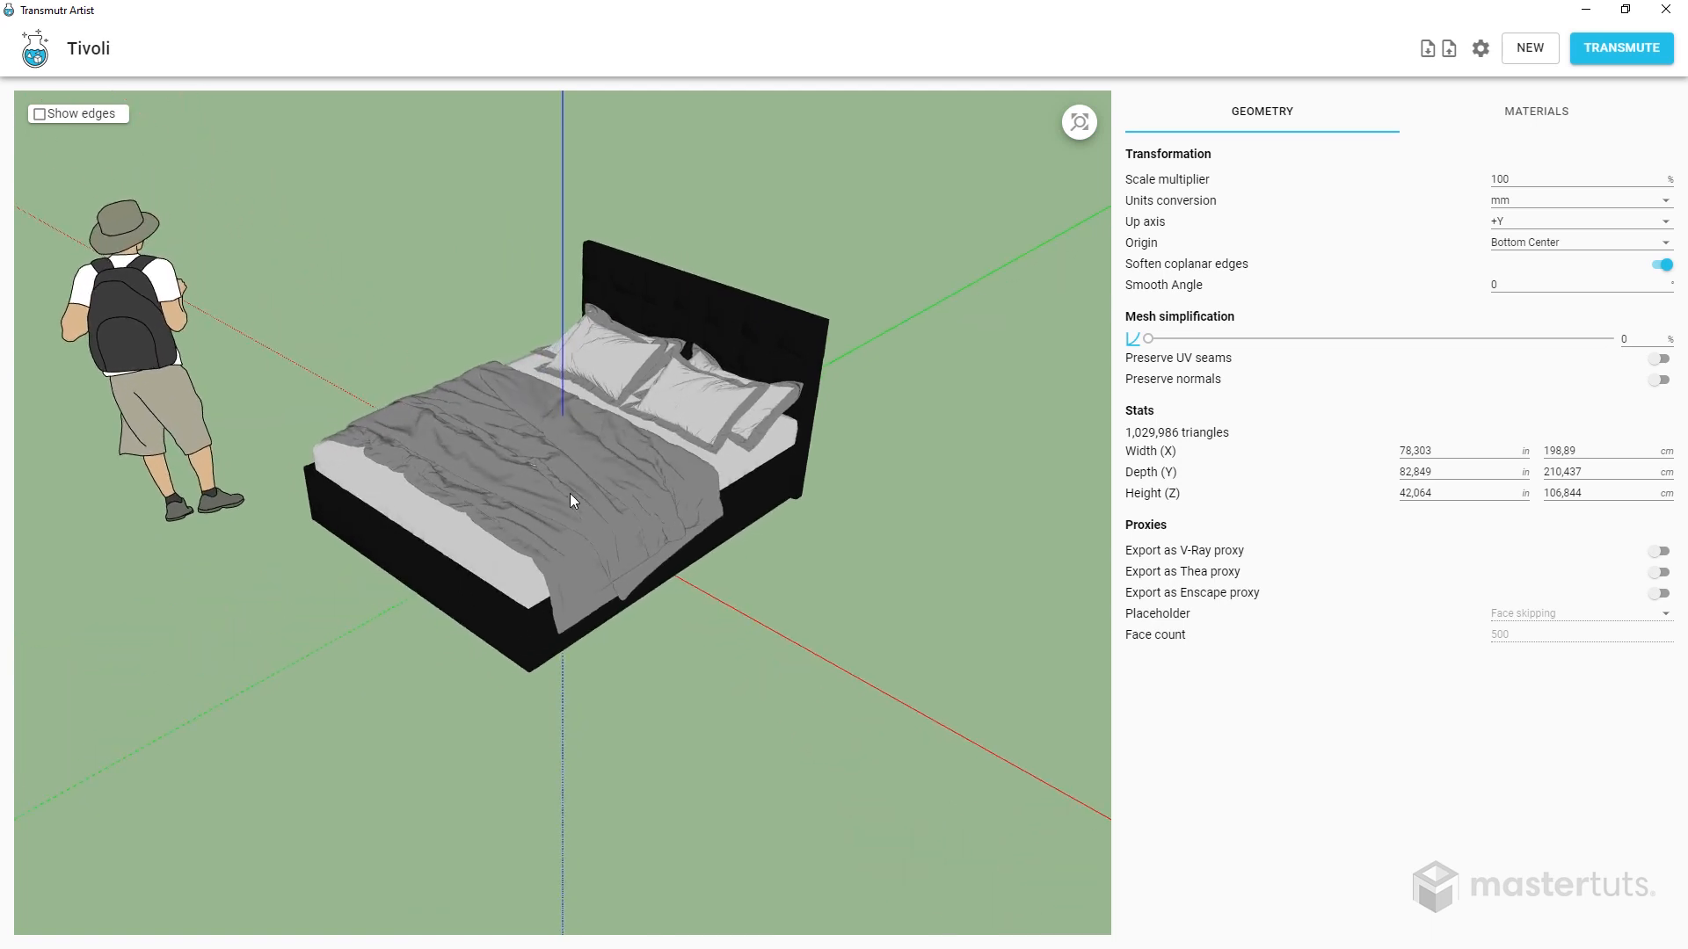
Examine the mesh detail of the bed's blanket and pillows up close from several angles
{"action": "scroll", "coordinate": [580, 506], "scroll_direction": "up", "scroll_amount": 10}
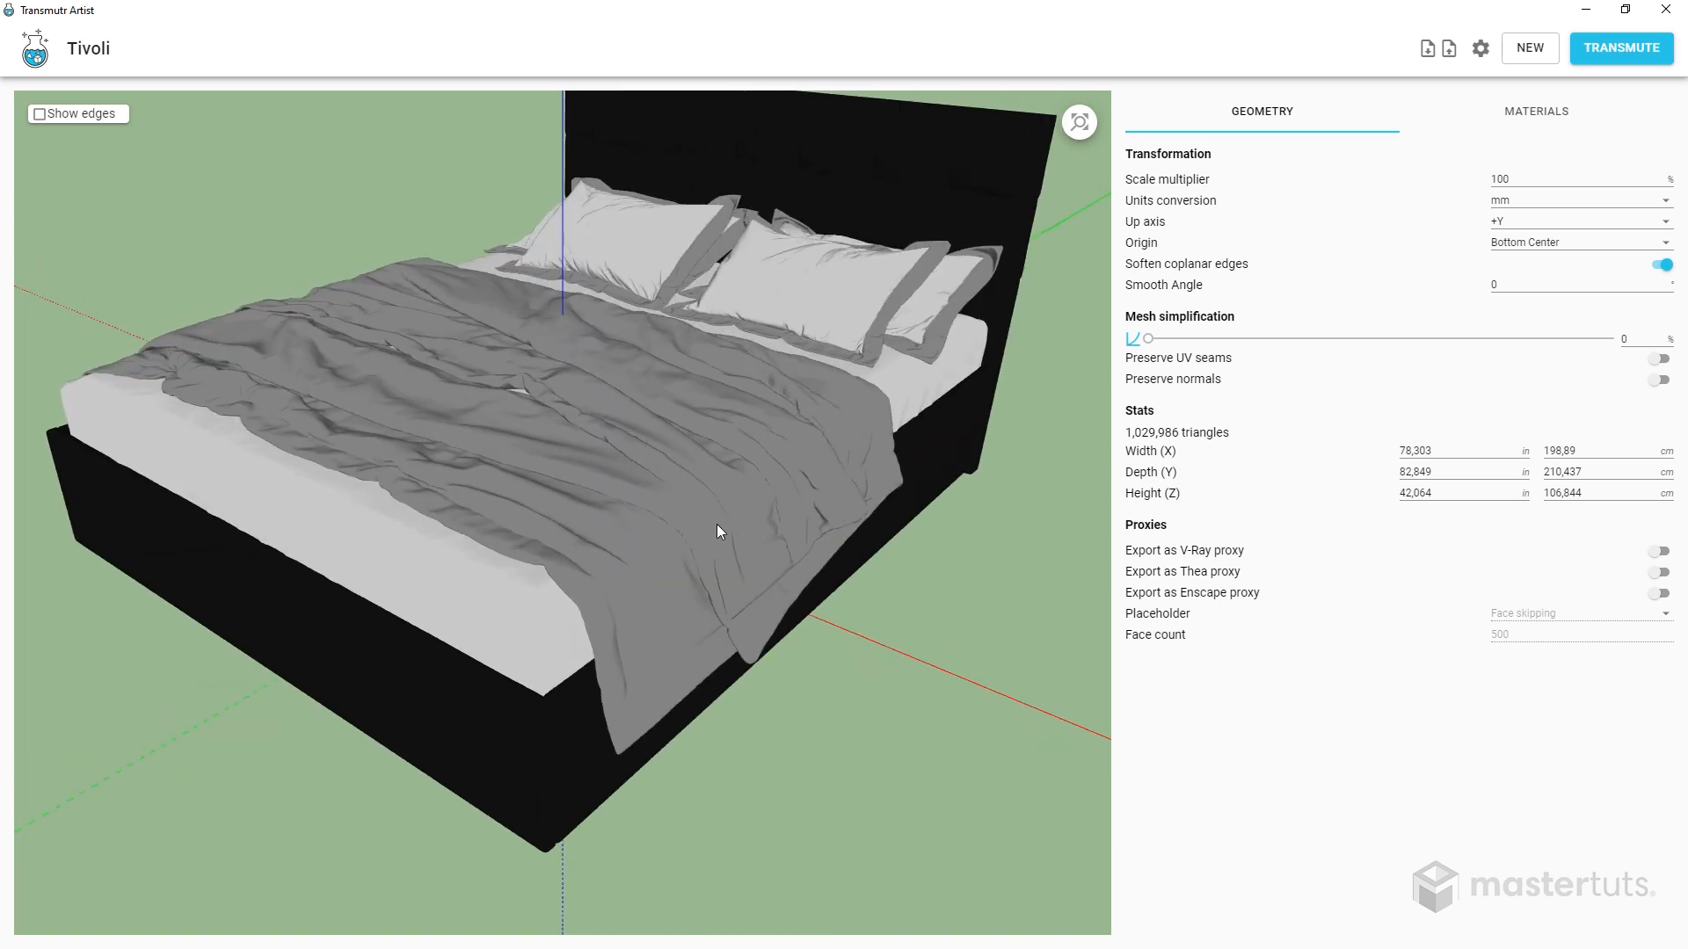
{"action": "mouse_move", "coordinate": [628, 510]}
{"action": "left_mouse_down"}
{"action": "mouse_move", "coordinate": [849, 514]}
{"action": "mouse_move", "coordinate": [792, 470]}
{"action": "mouse_move", "coordinate": [798, 448]}
{"action": "mouse_move", "coordinate": [710, 437]}
{"action": "mouse_move", "coordinate": [787, 440]}
{"action": "mouse_move", "coordinate": [637, 475]}
{"action": "mouse_move", "coordinate": [666, 440]}
{"action": "mouse_move", "coordinate": [710, 458]}
{"action": "mouse_move", "coordinate": [631, 479]}
{"action": "left_mouse_up"}
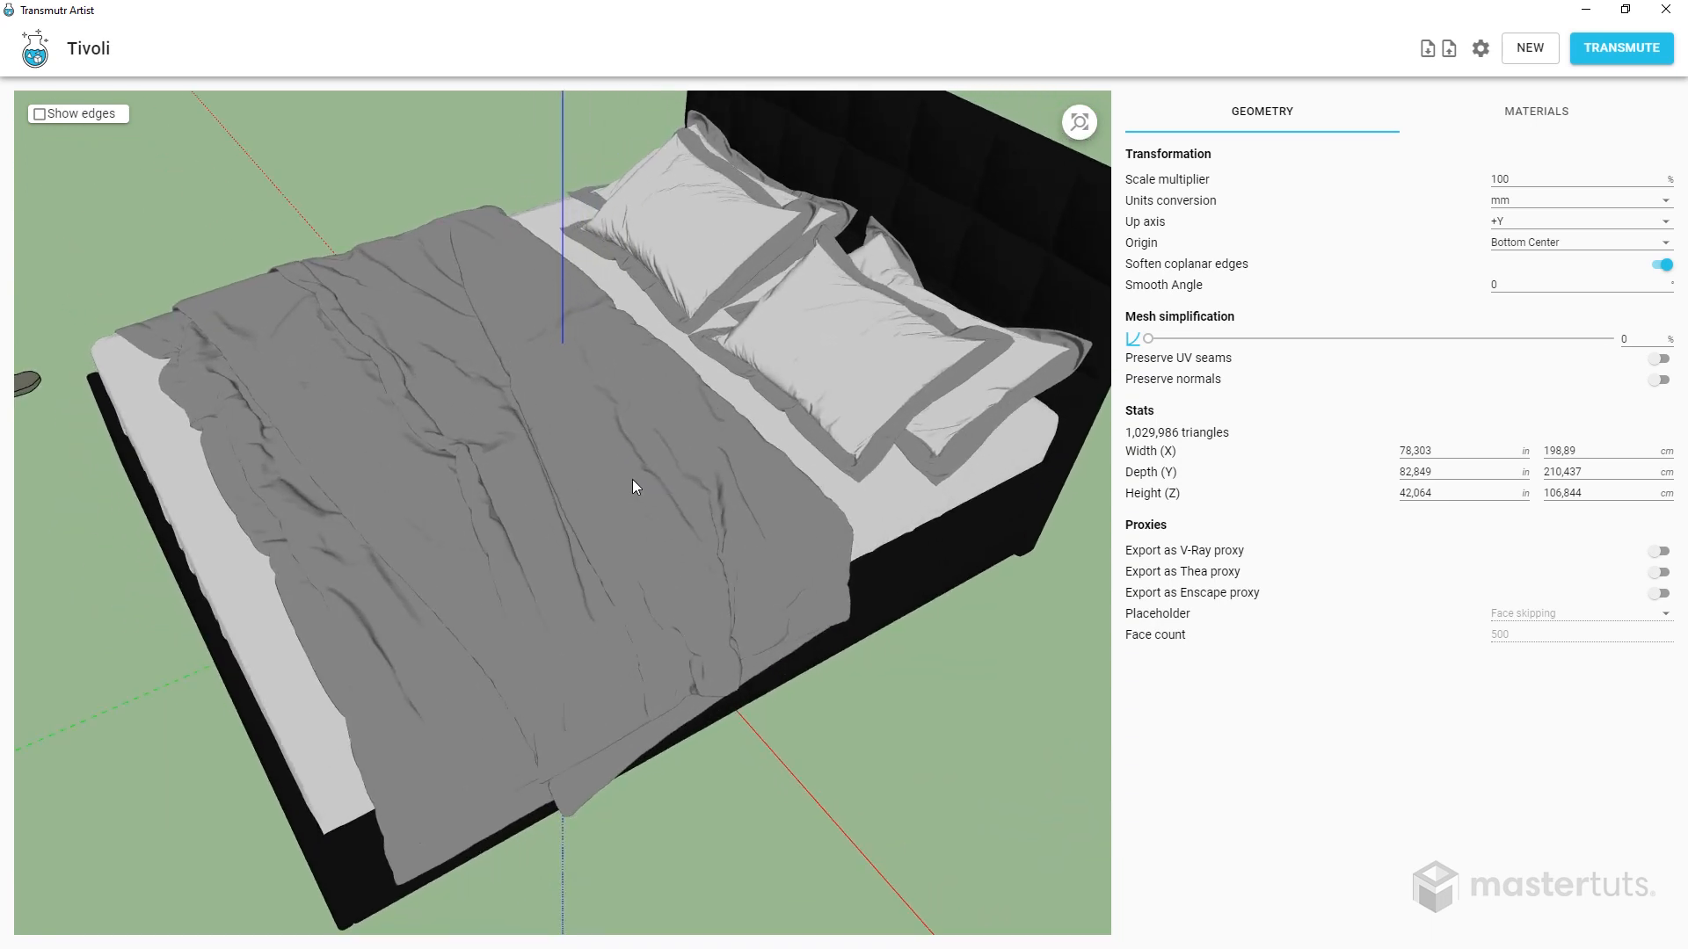
{"action": "left_click_drag", "start_coordinate": [635, 486], "coordinate": [841, 436]}
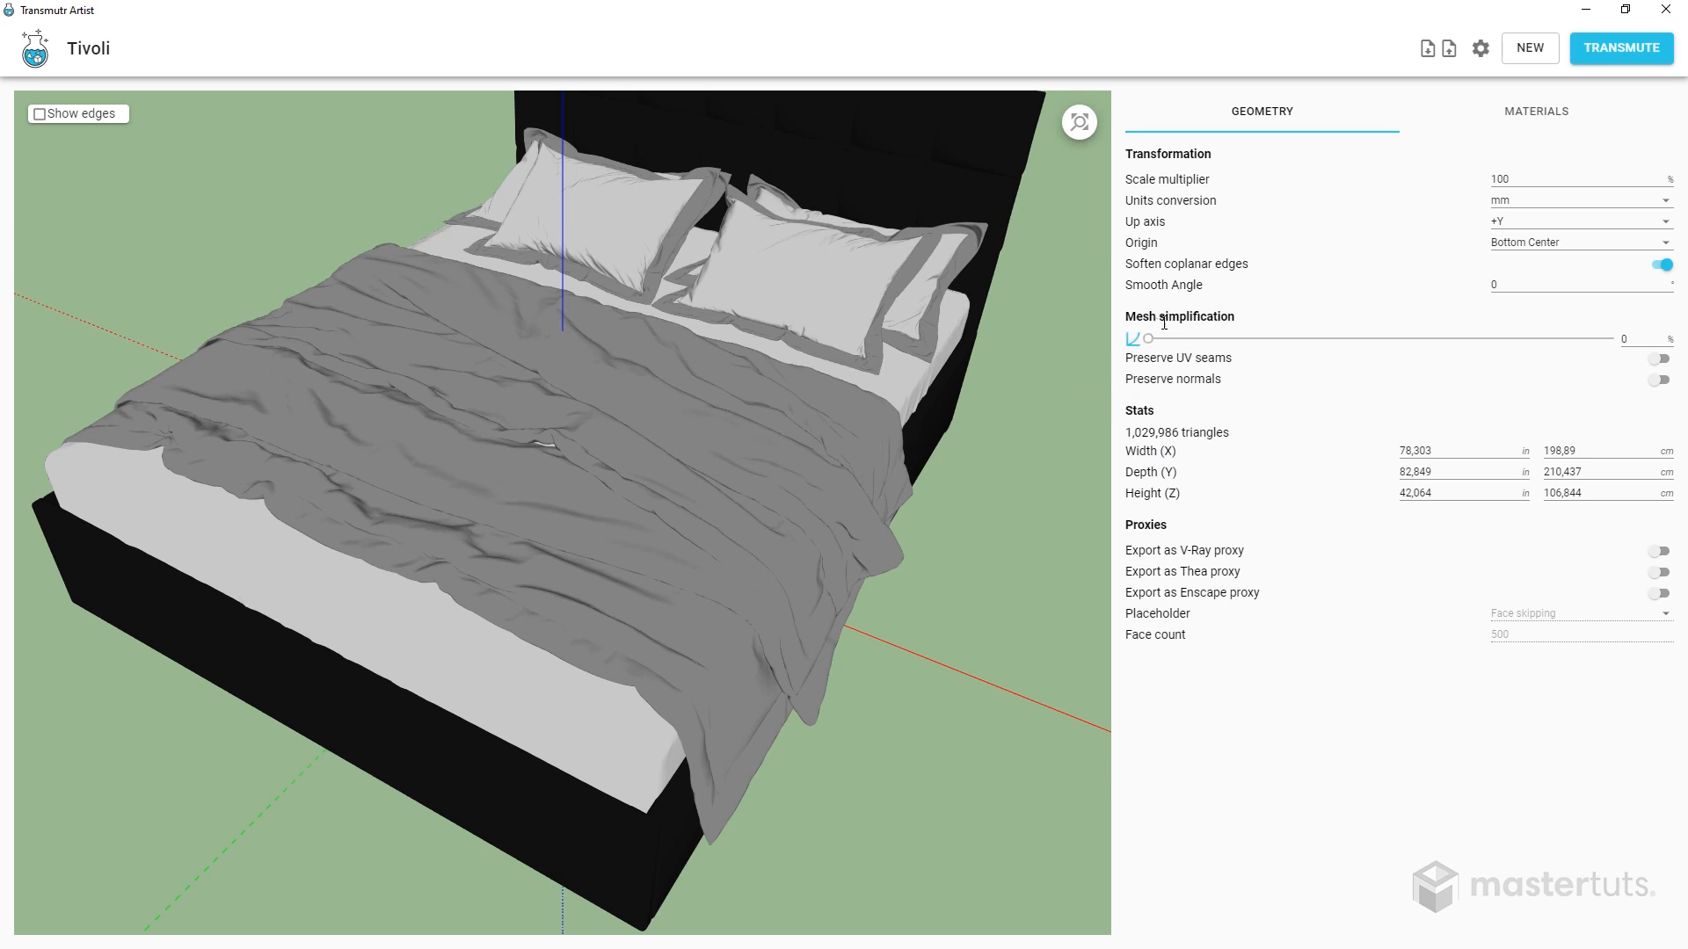
{"action": "left_click_drag", "start_coordinate": [811, 468], "coordinate": [683, 499]}
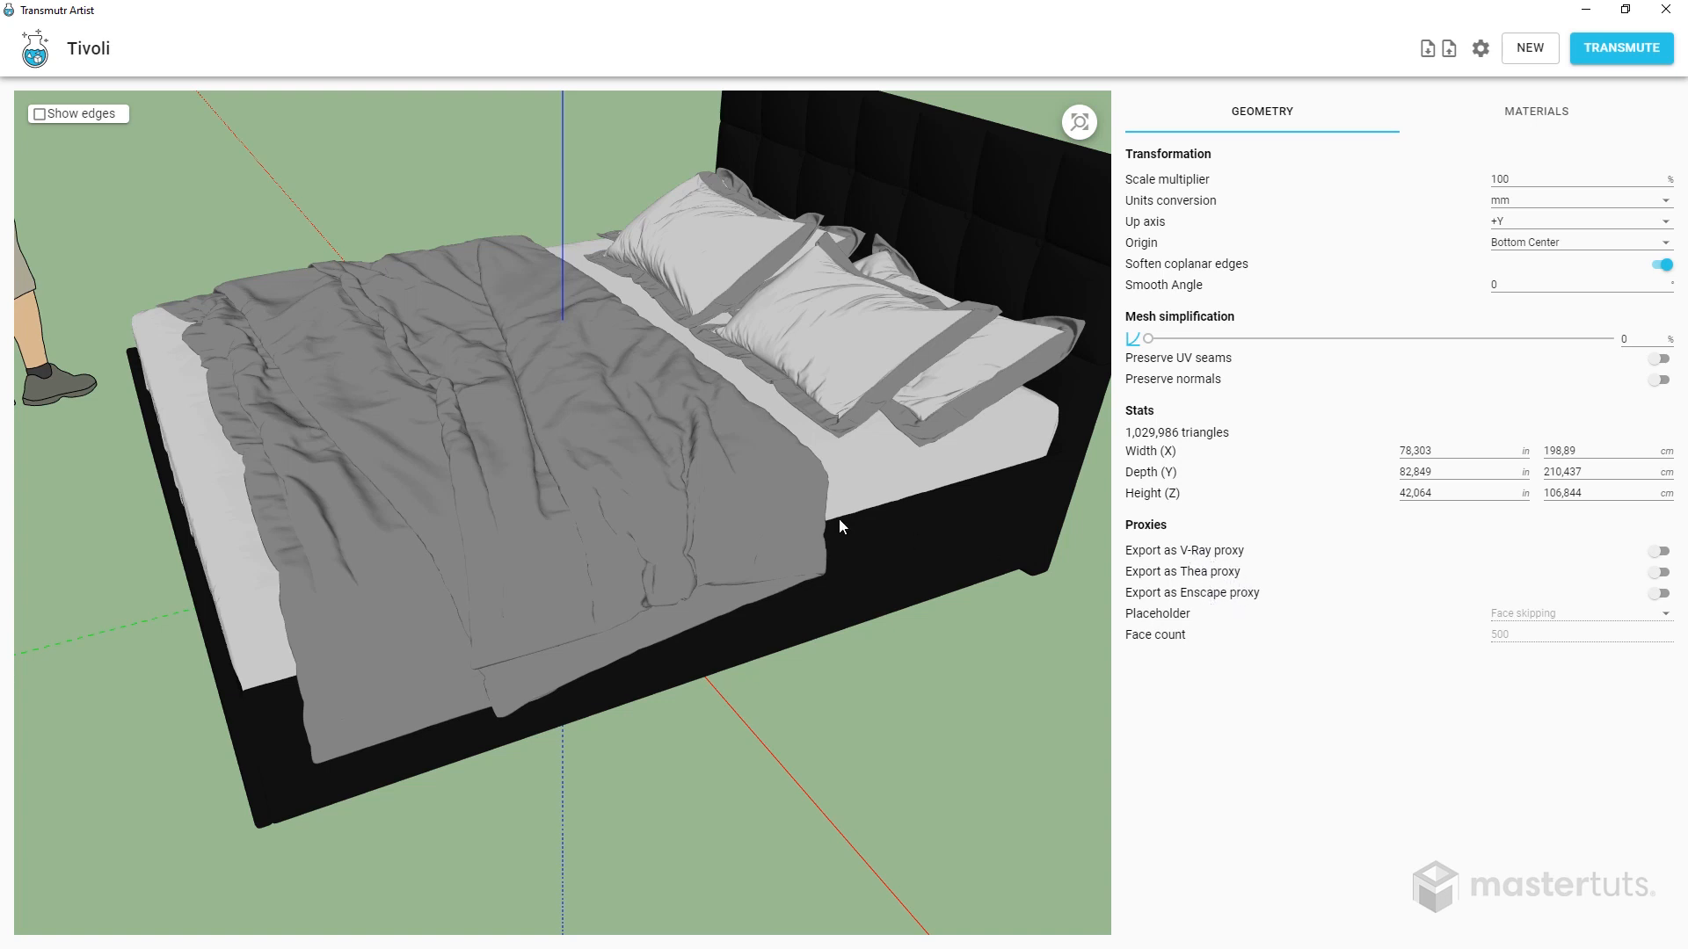
Open the front-view reference image from the Tivoli_3DDD folder and compare it with the bed model's surfaces
{"action": "left_click_drag", "start_coordinate": [838, 526], "coordinate": [624, 317]}
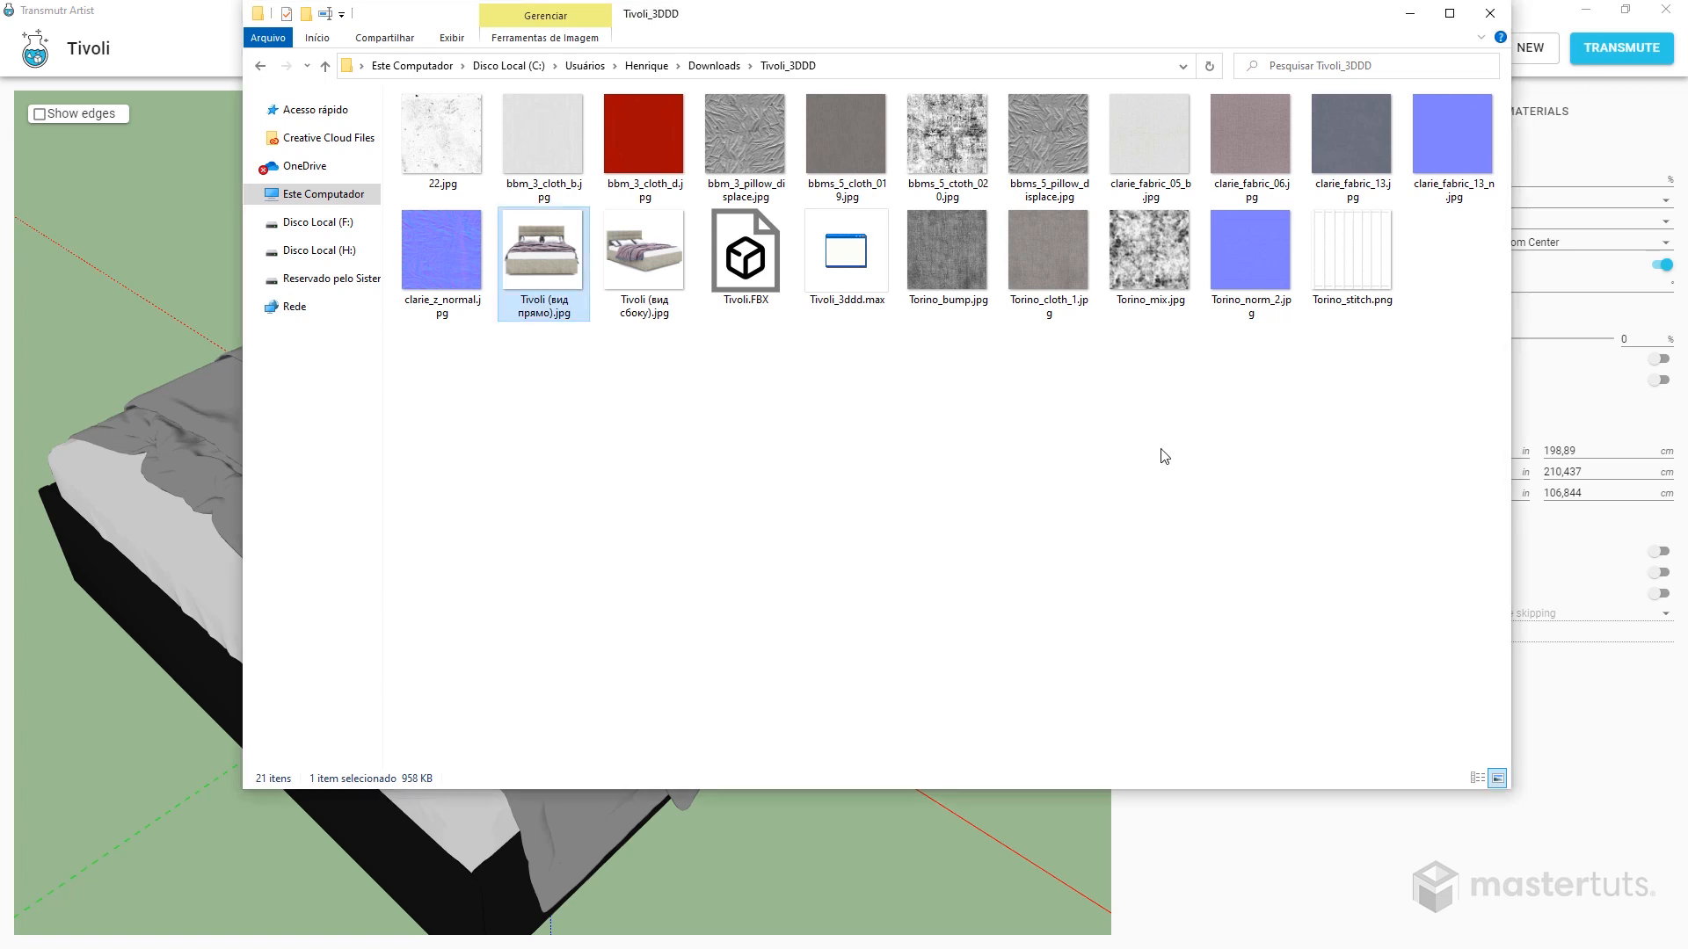
{"action": "double_click", "coordinate": [545, 264]}
{"action": "left_click_drag", "start_coordinate": [783, 105], "coordinate": [971, 339]}
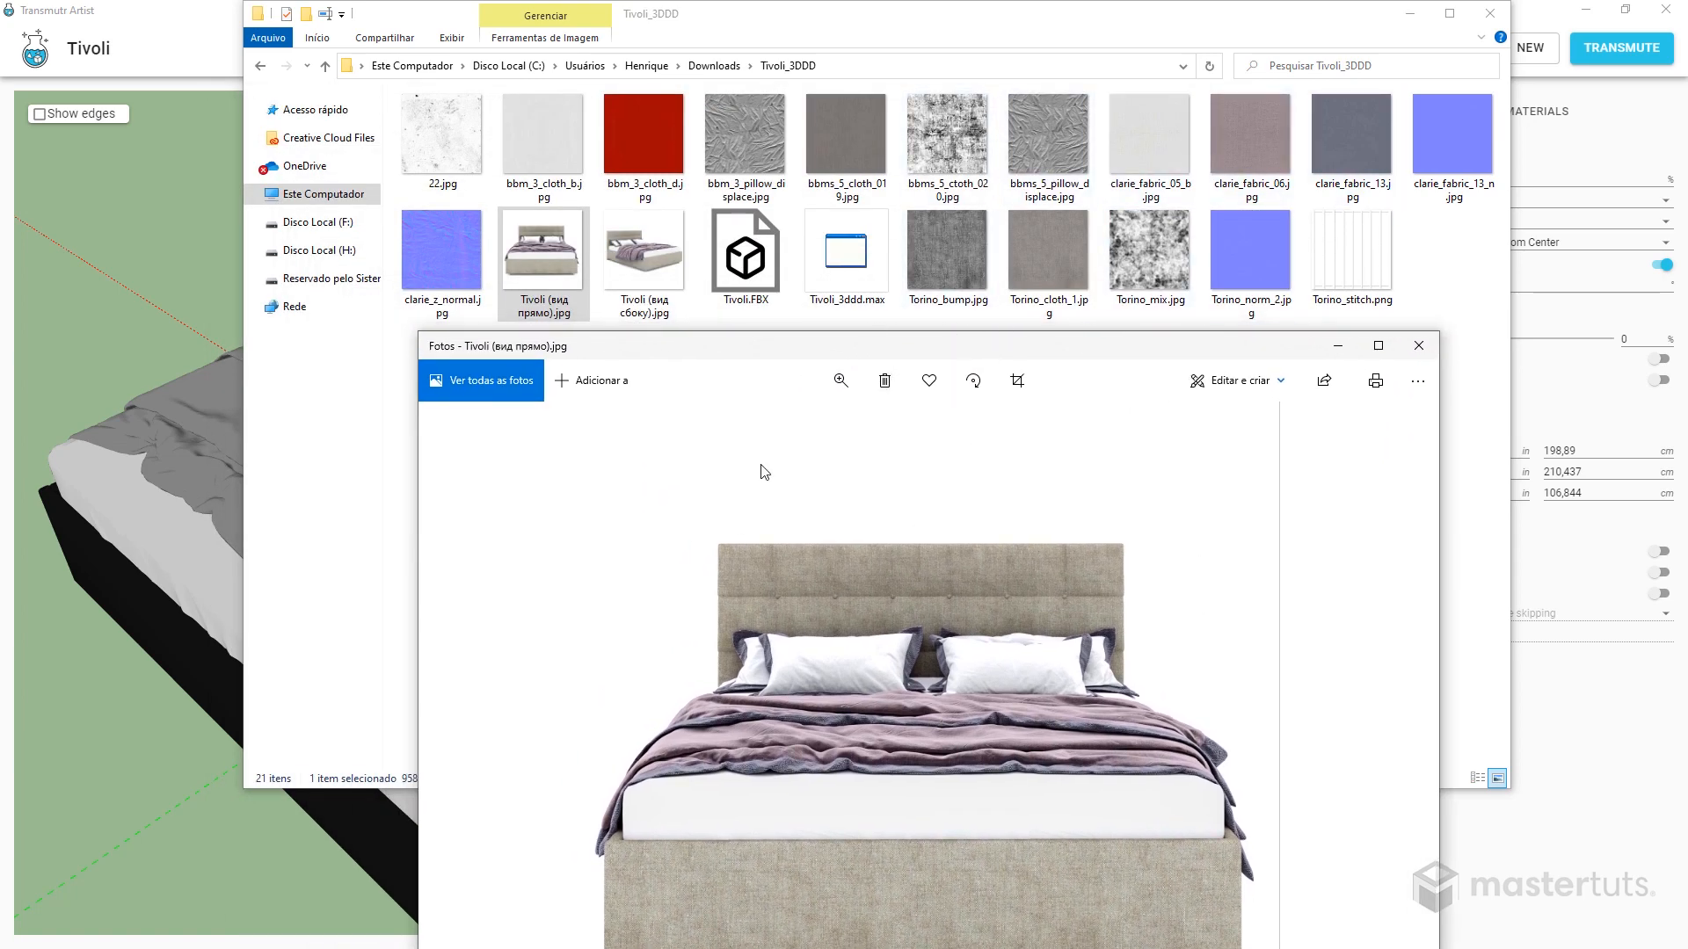
{"action": "left_click_drag", "start_coordinate": [813, 346], "coordinate": [1687, 387]}
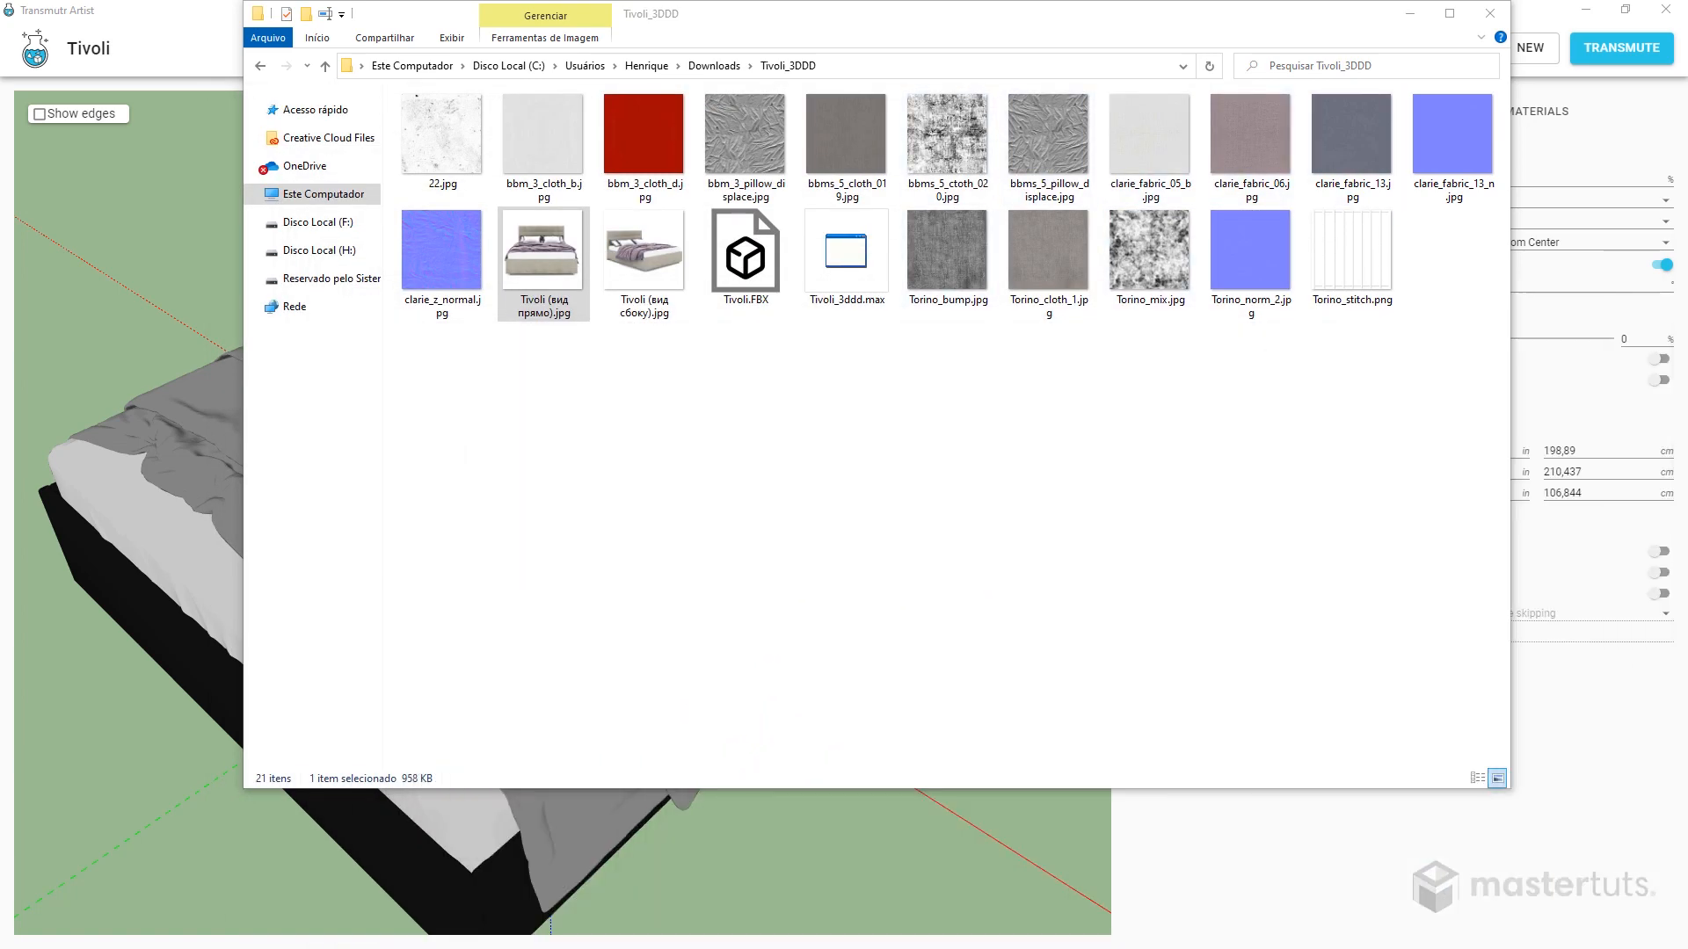
{"action": "left_click", "coordinate": [1410, 15]}
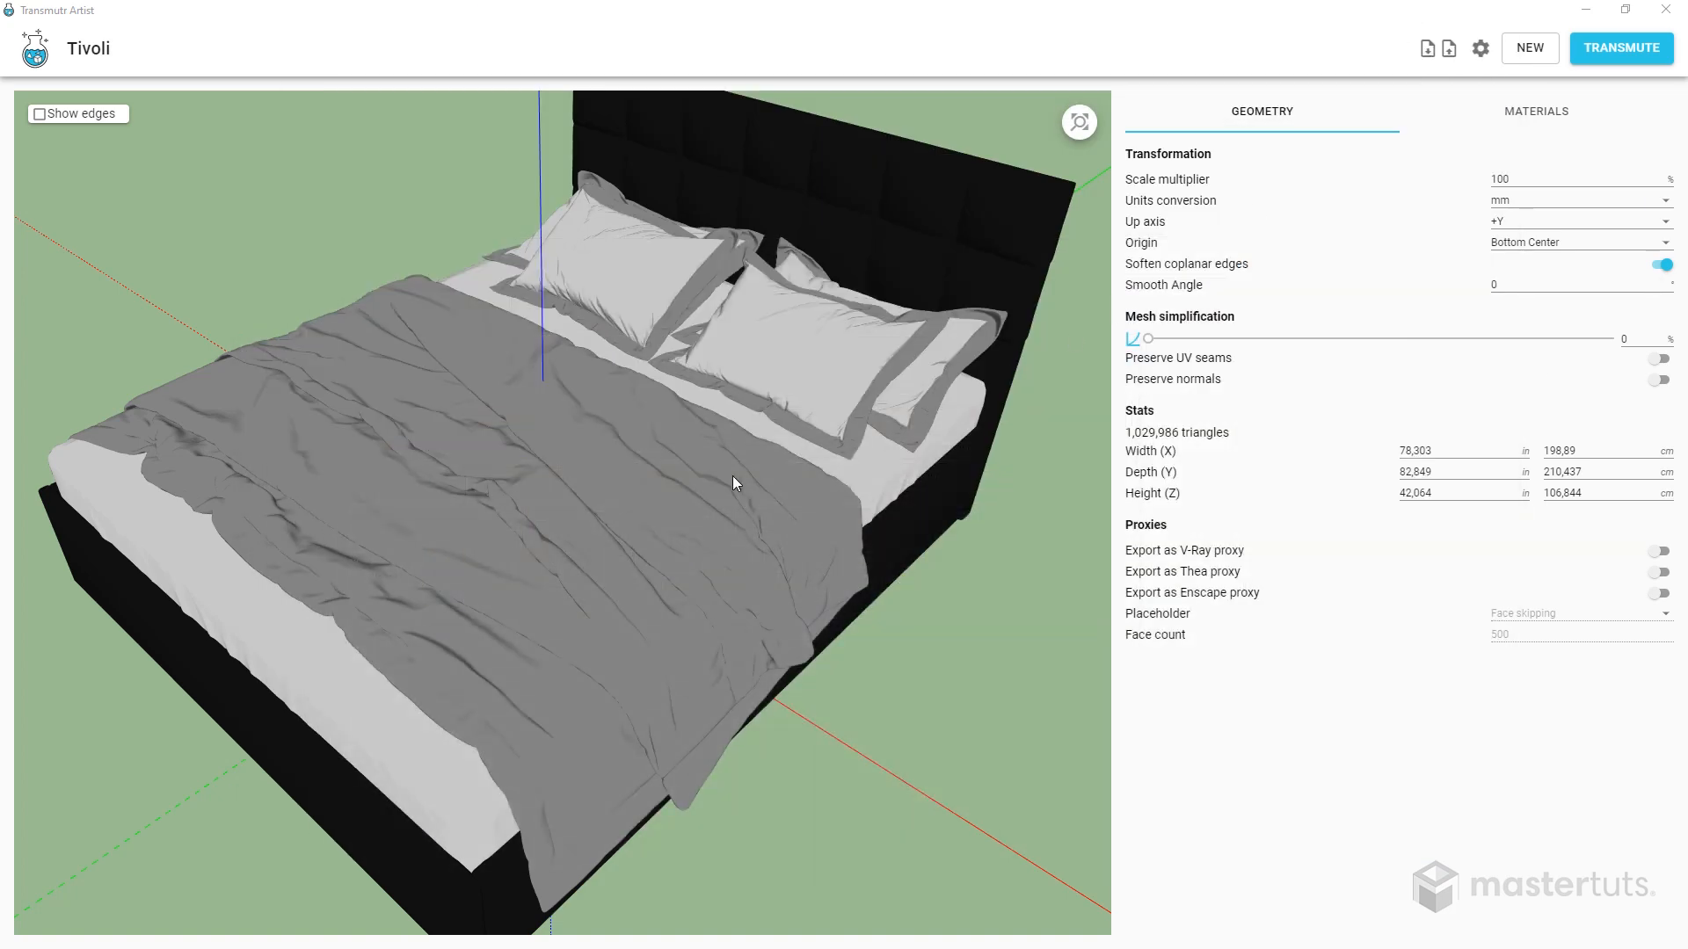
{"action": "left_click_drag", "start_coordinate": [731, 476], "coordinate": [656, 494]}
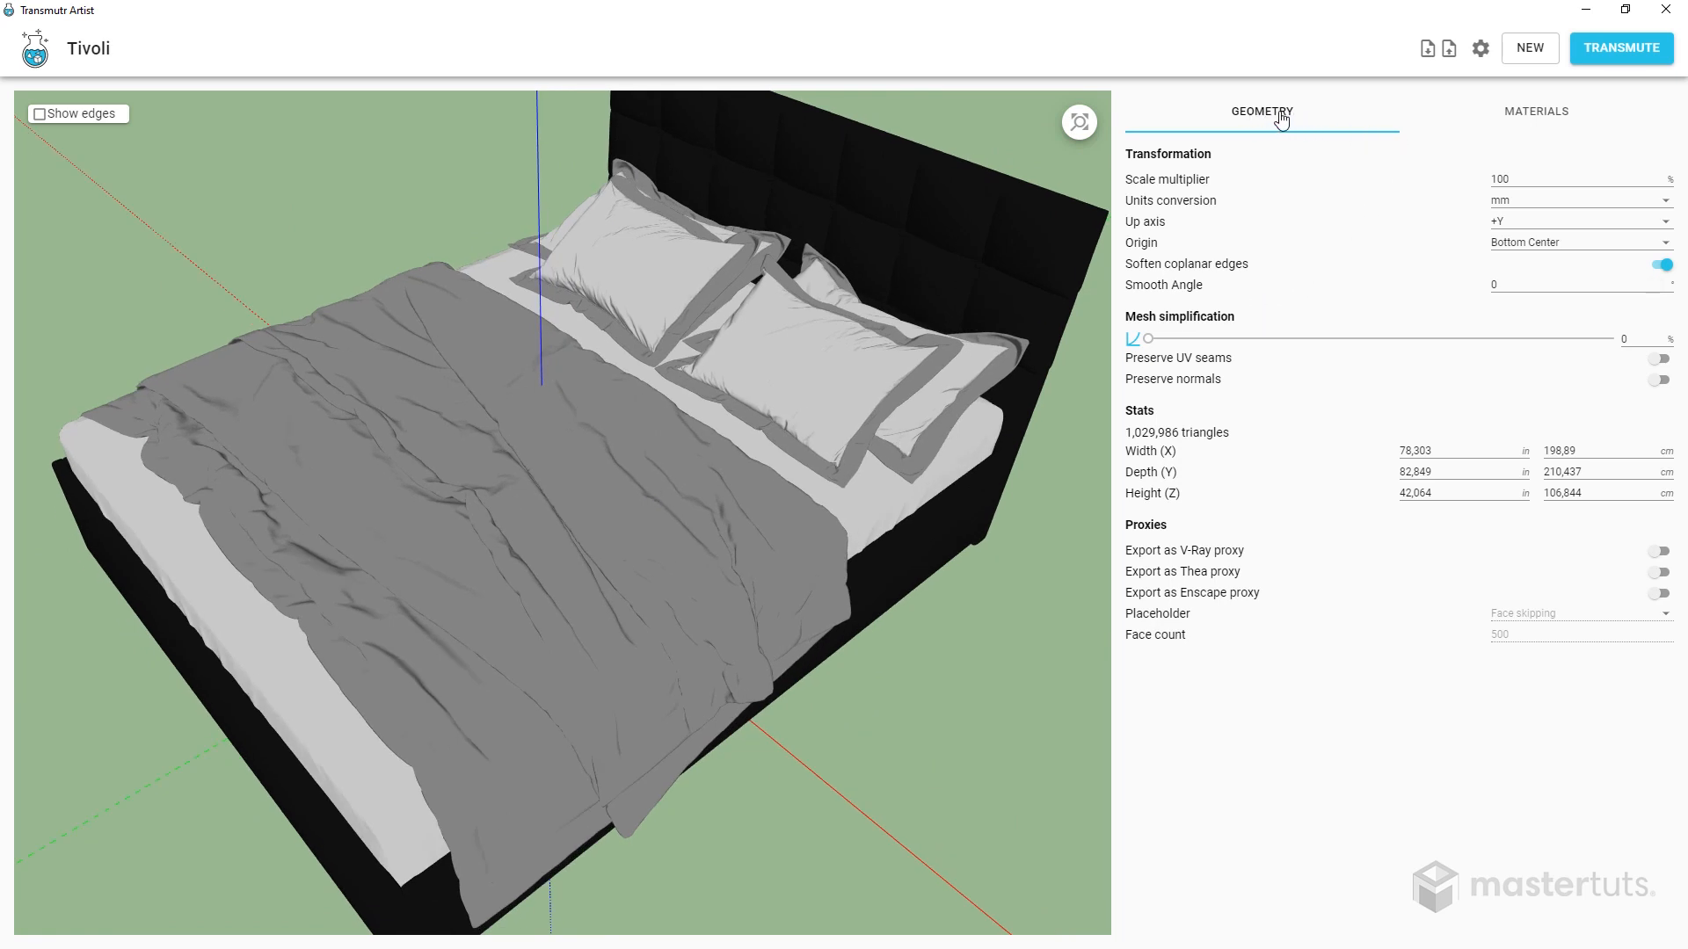
Assign Torino_cloth_1.jpg as the color/diffuse texture of the headboard and bed frame material, and inspect it on the model
{"action": "left_click", "coordinate": [1557, 118]}
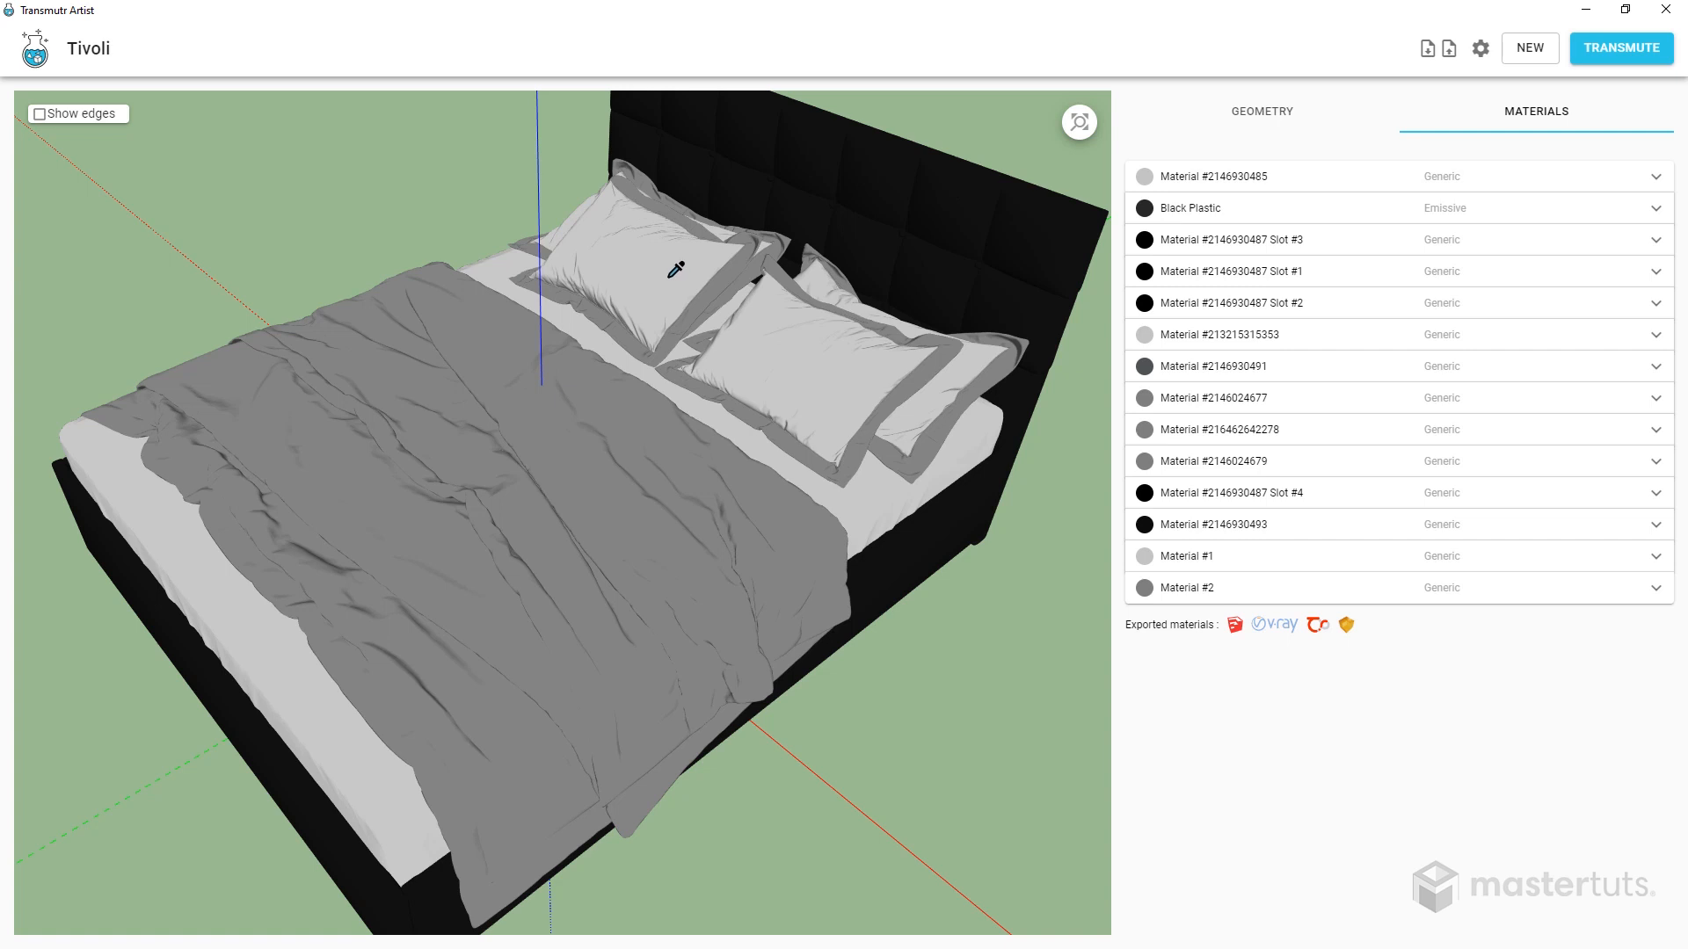
{"action": "left_click", "coordinate": [821, 208]}
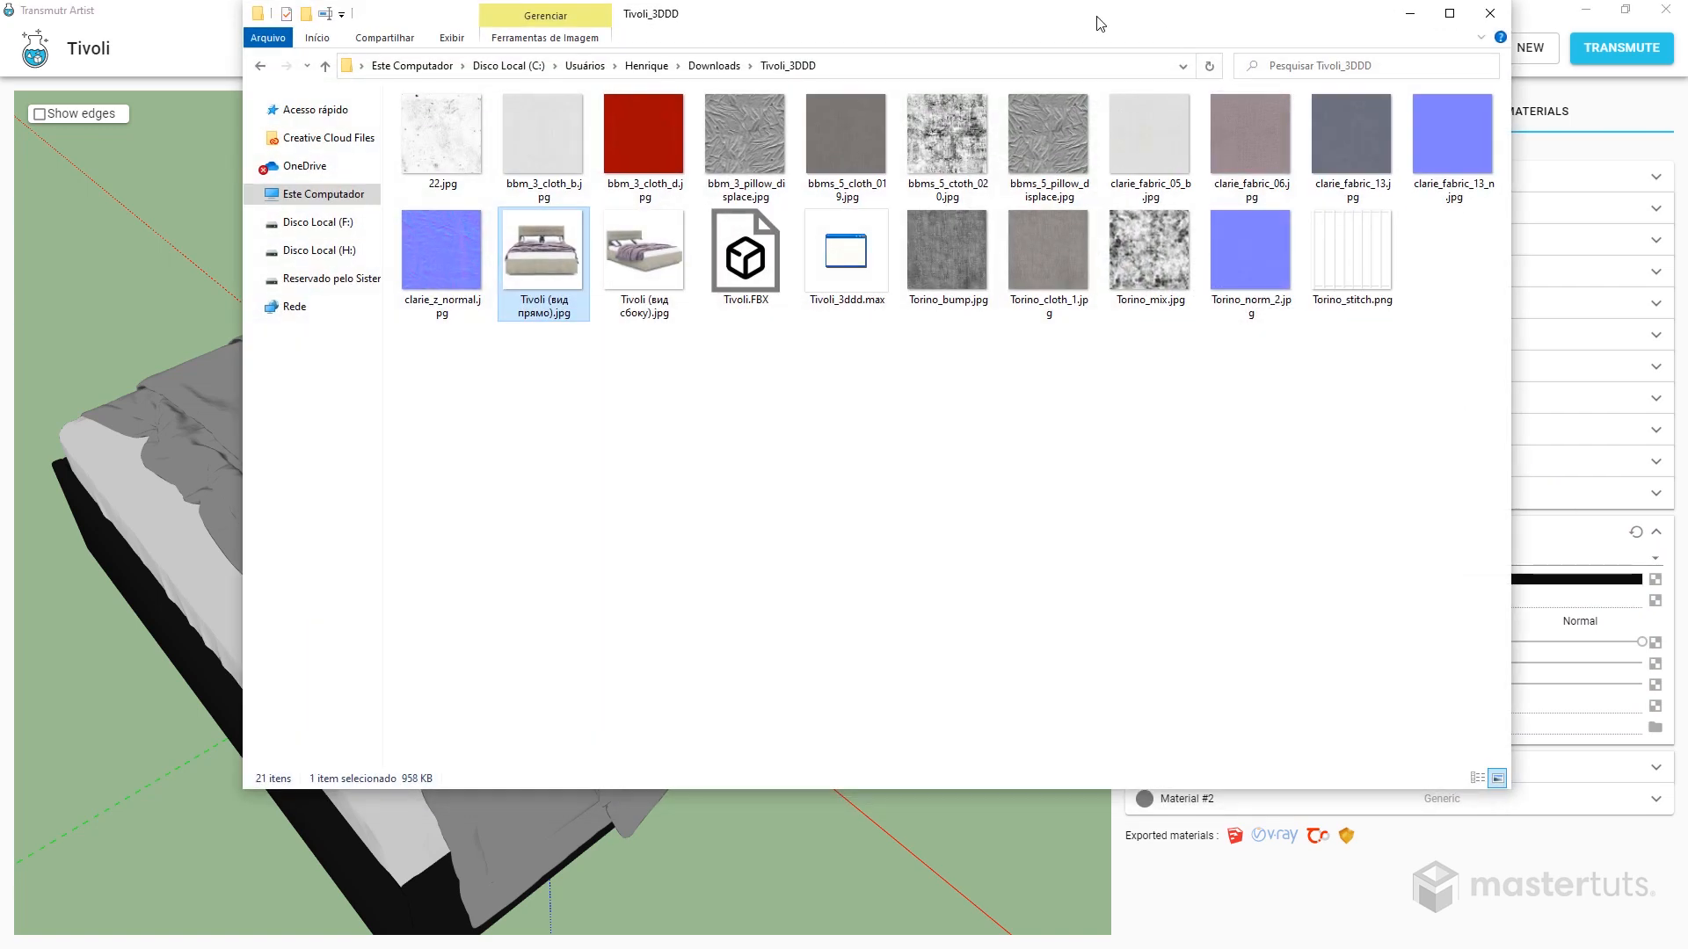
{"action": "left_click_drag", "start_coordinate": [1099, 22], "coordinate": [777, 123]}
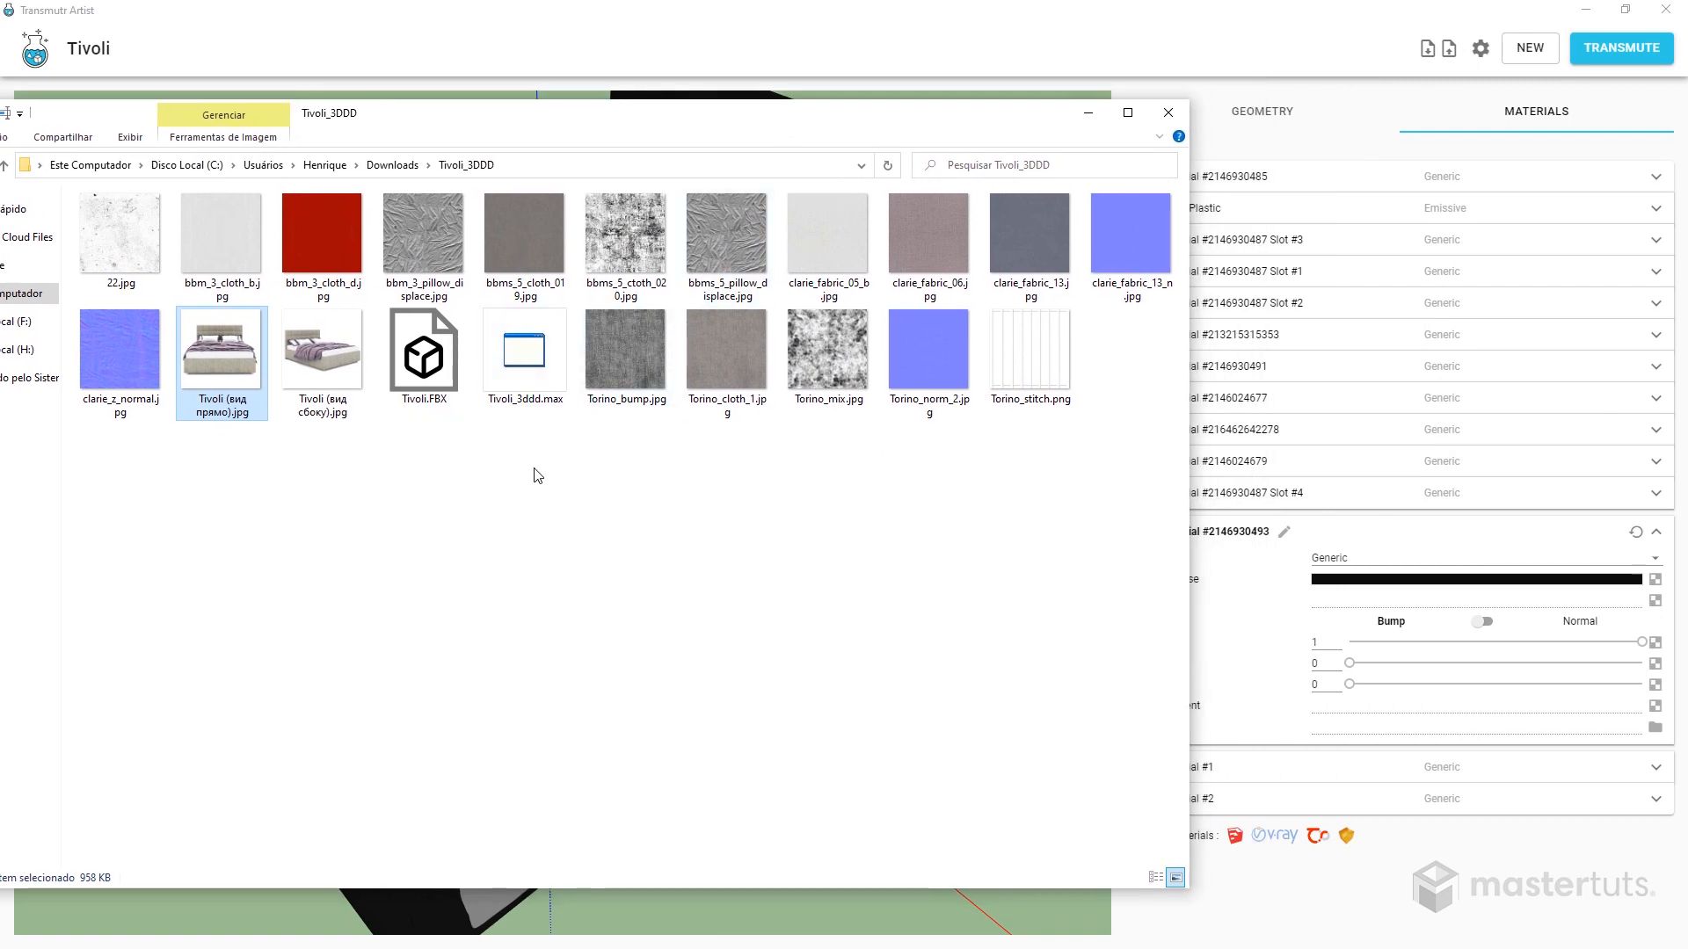
{"action": "left_click", "coordinate": [751, 354]}
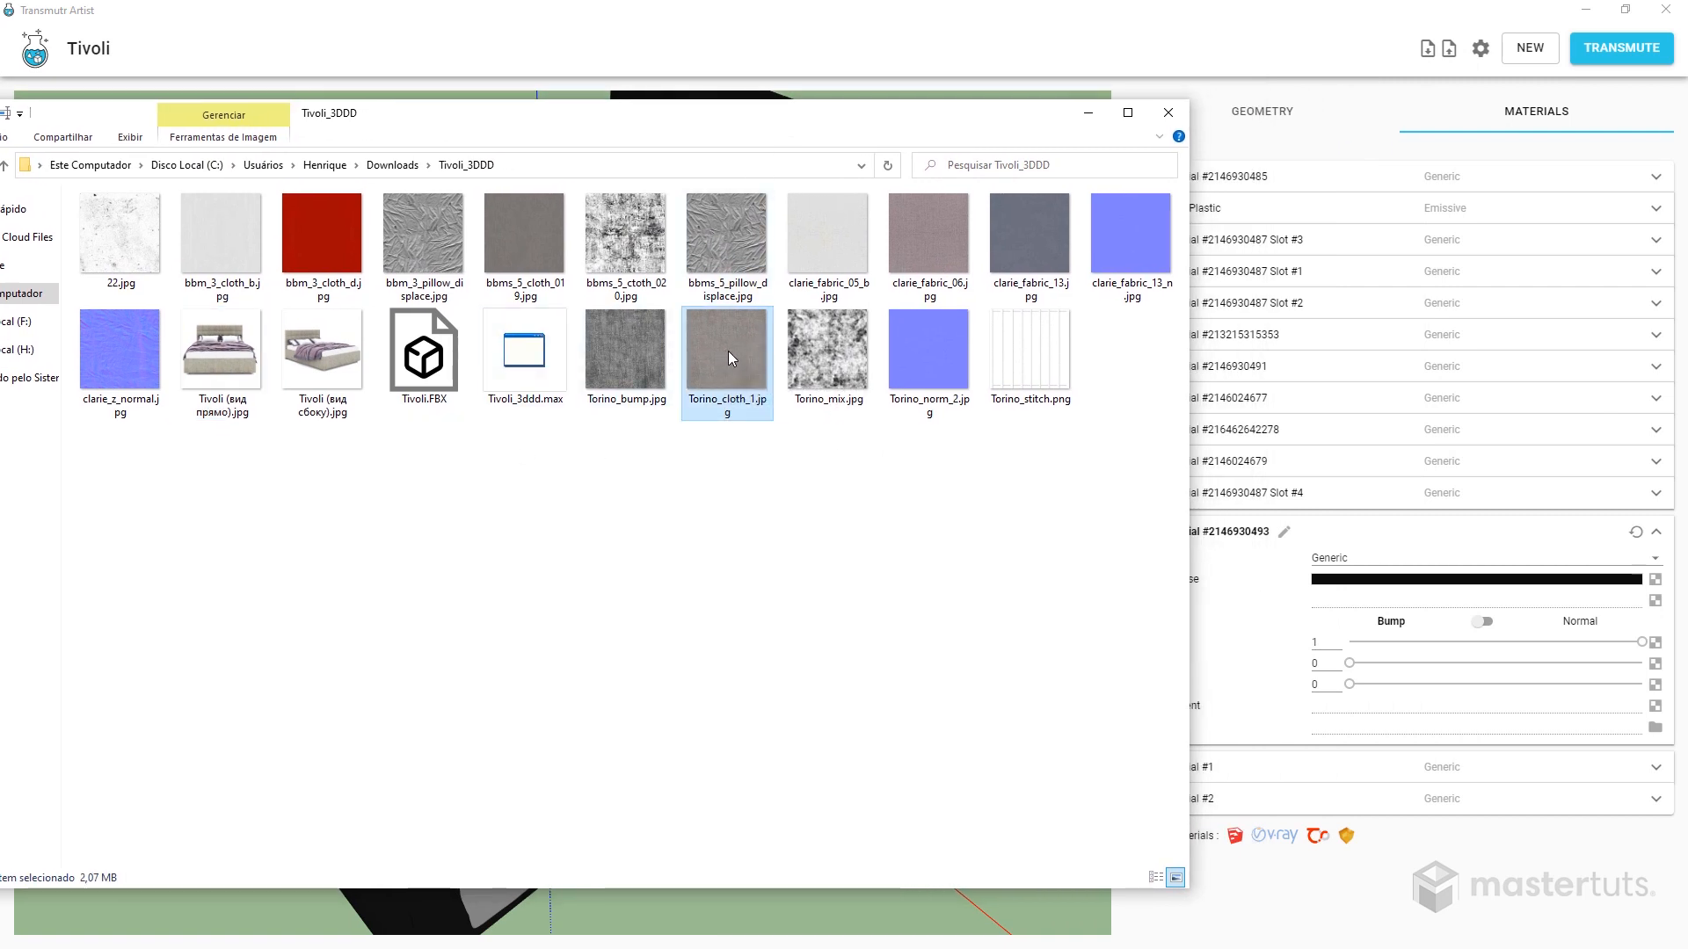
{"action": "left_click_drag", "start_coordinate": [728, 351], "coordinate": [1656, 583]}
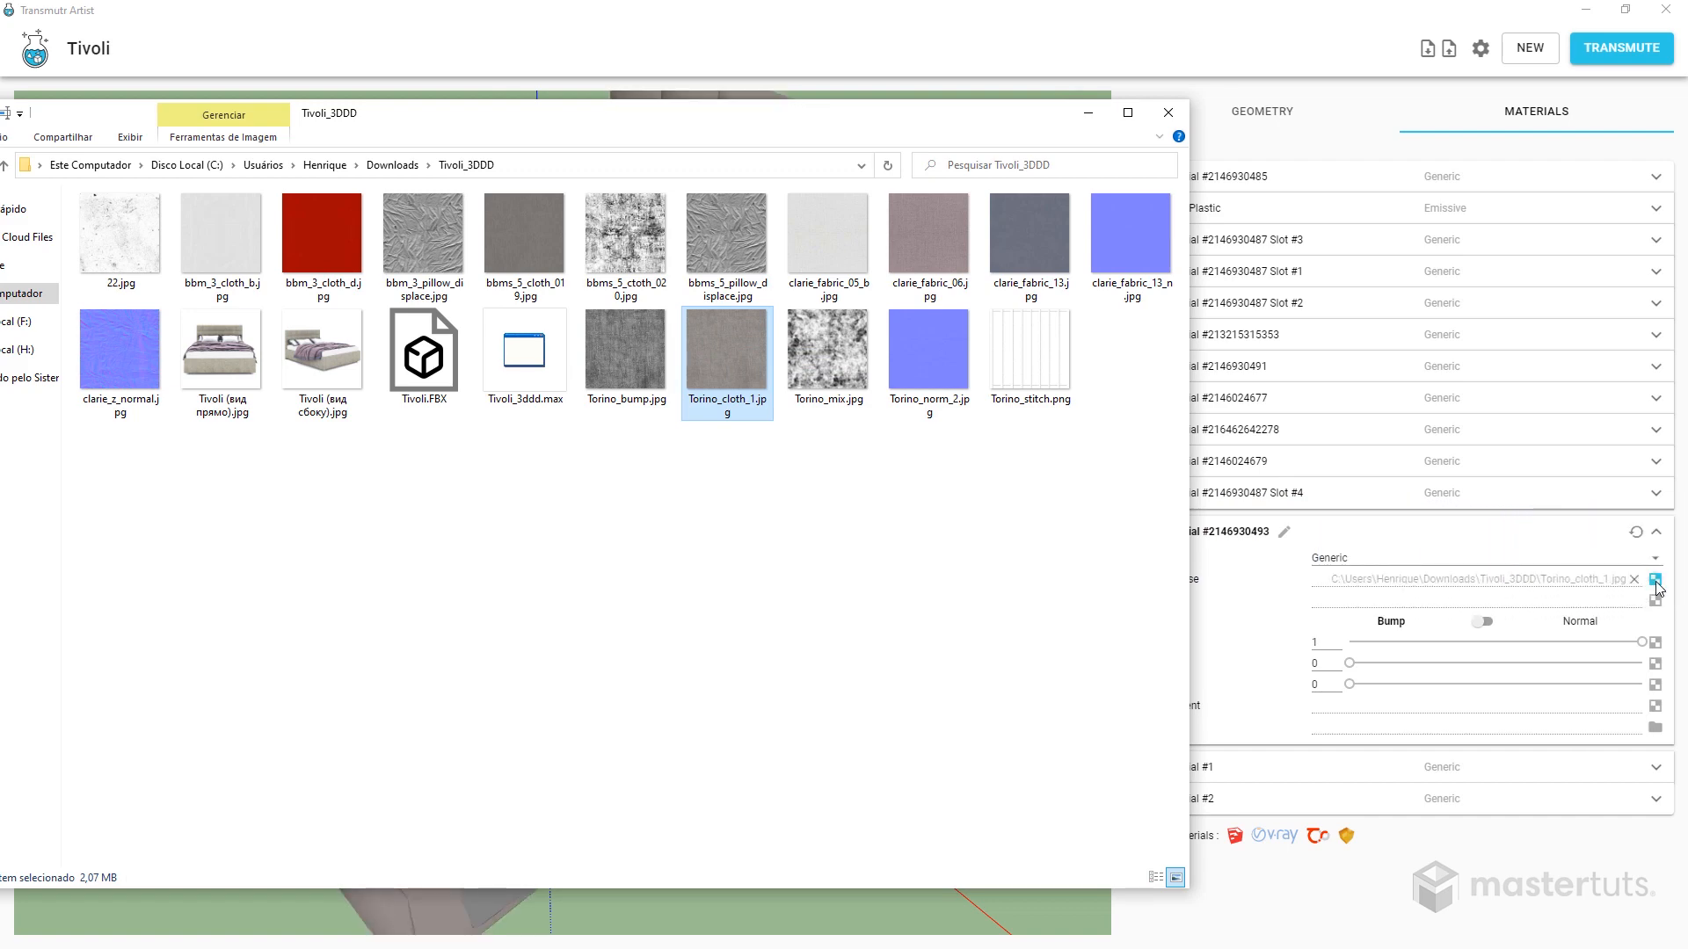
{"action": "left_click", "coordinate": [1088, 113]}
{"action": "scroll", "coordinate": [967, 280], "scroll_direction": "up", "scroll_amount": 2}
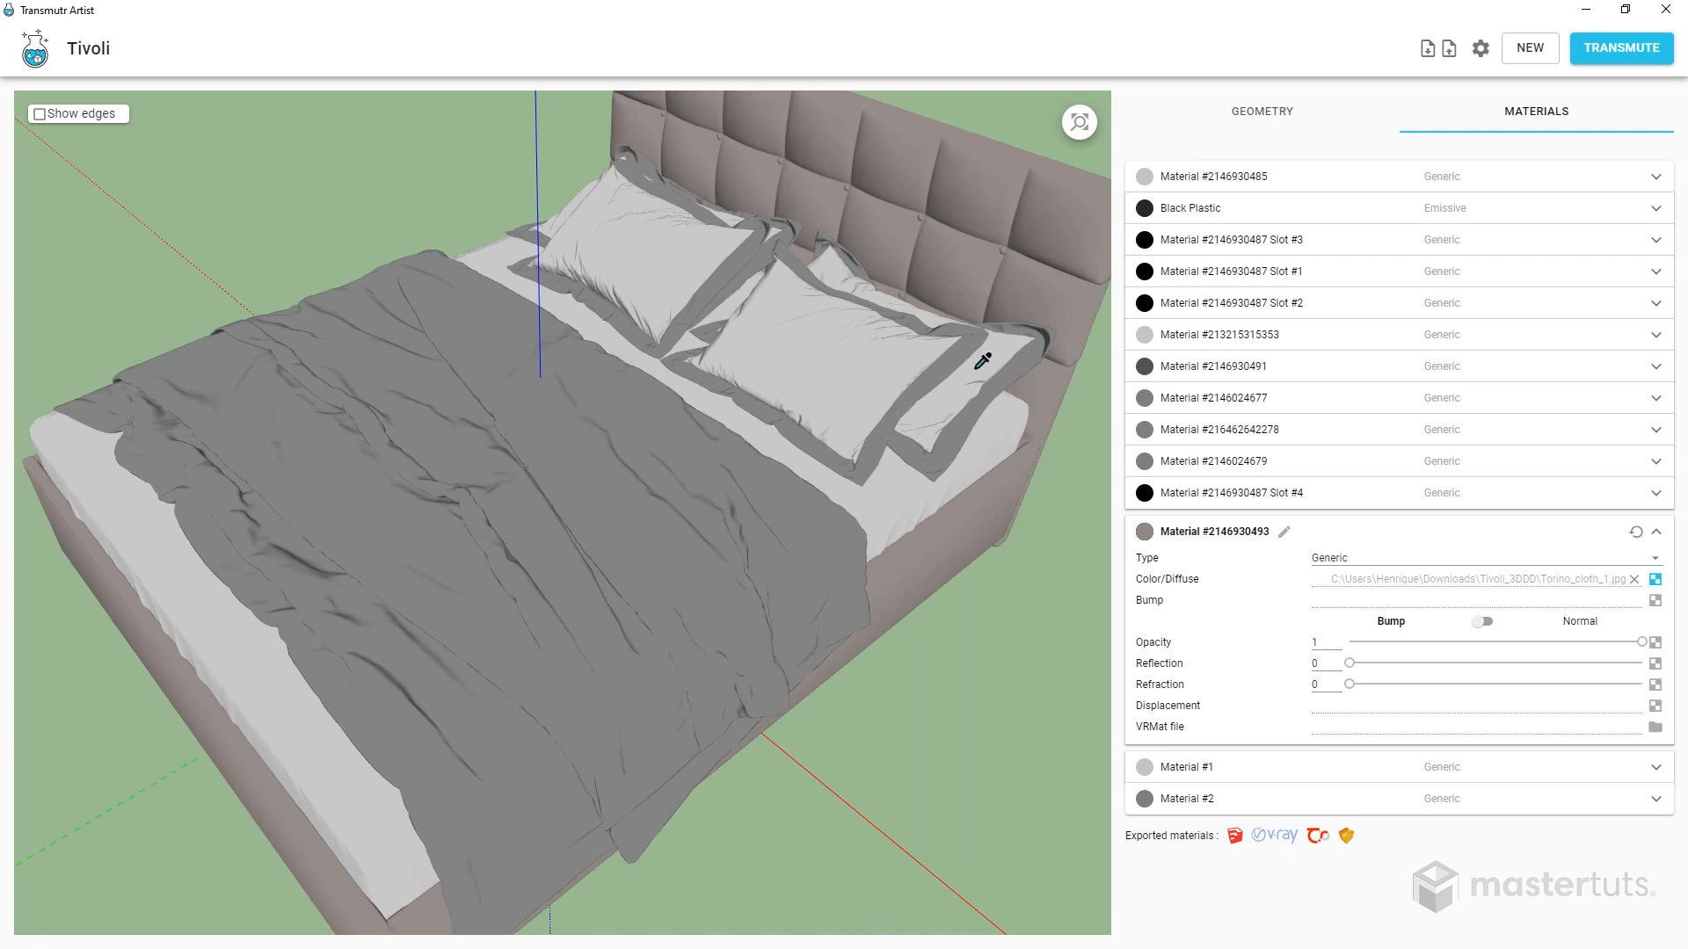
{"action": "scroll", "coordinate": [1003, 230], "scroll_direction": "up", "scroll_amount": 3}
{"action": "middle_click_drag", "start_coordinate": [991, 608], "coordinate": [830, 481]}
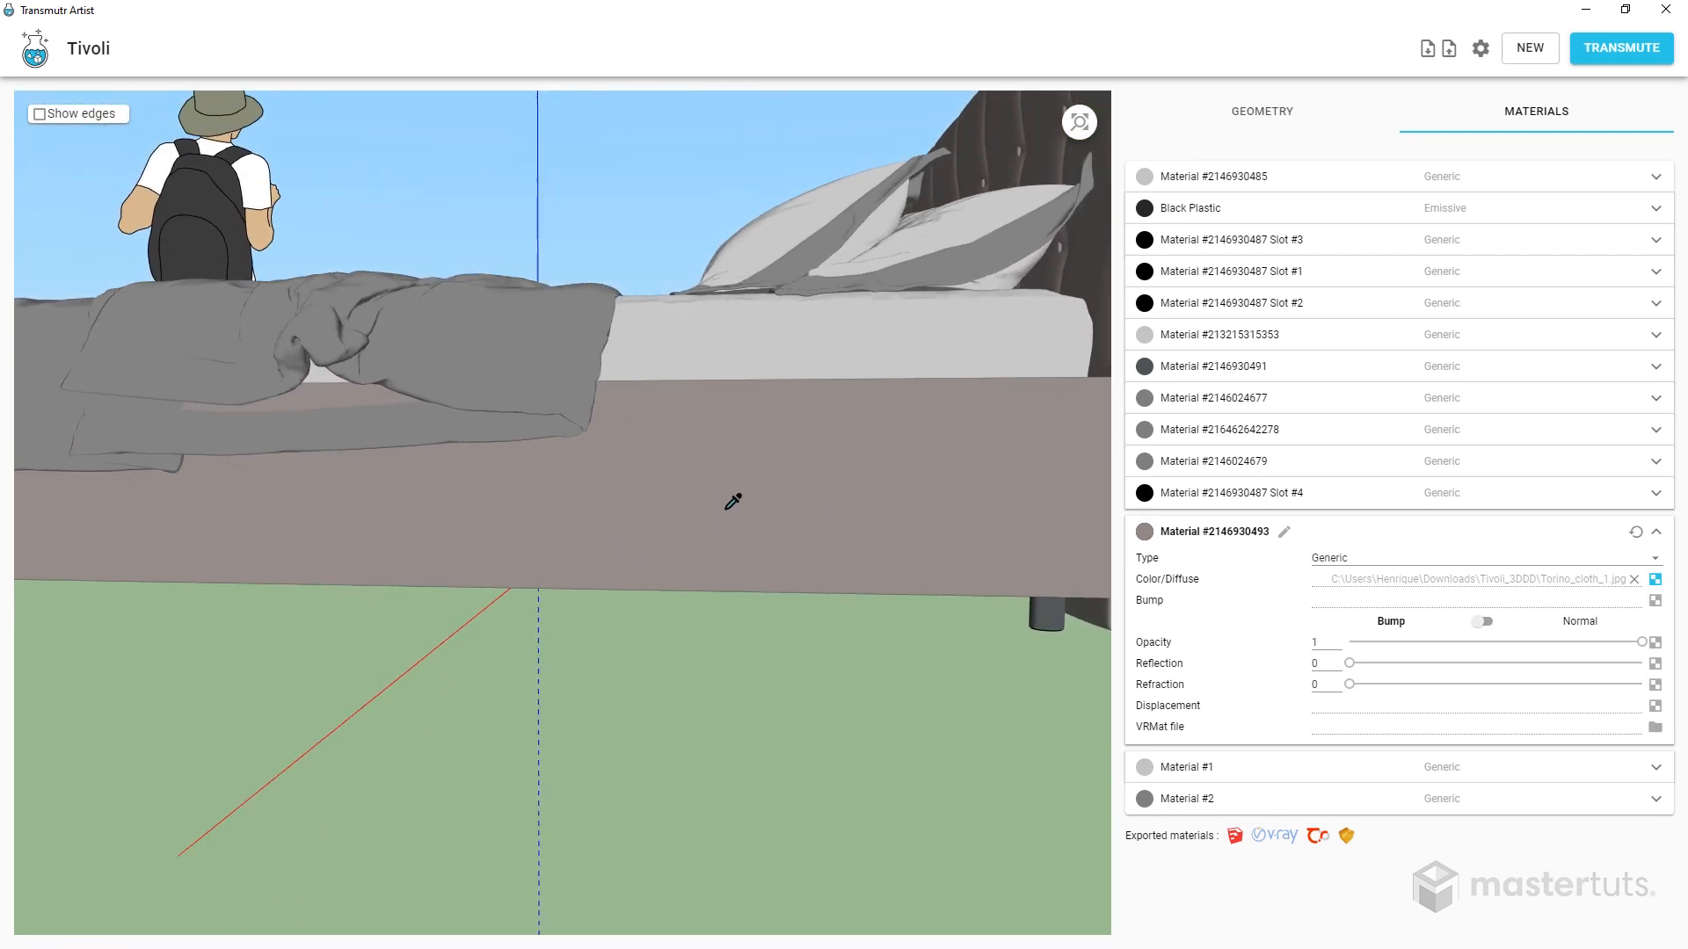
{"action": "middle_click_drag", "start_coordinate": [723, 493], "coordinate": [855, 565]}
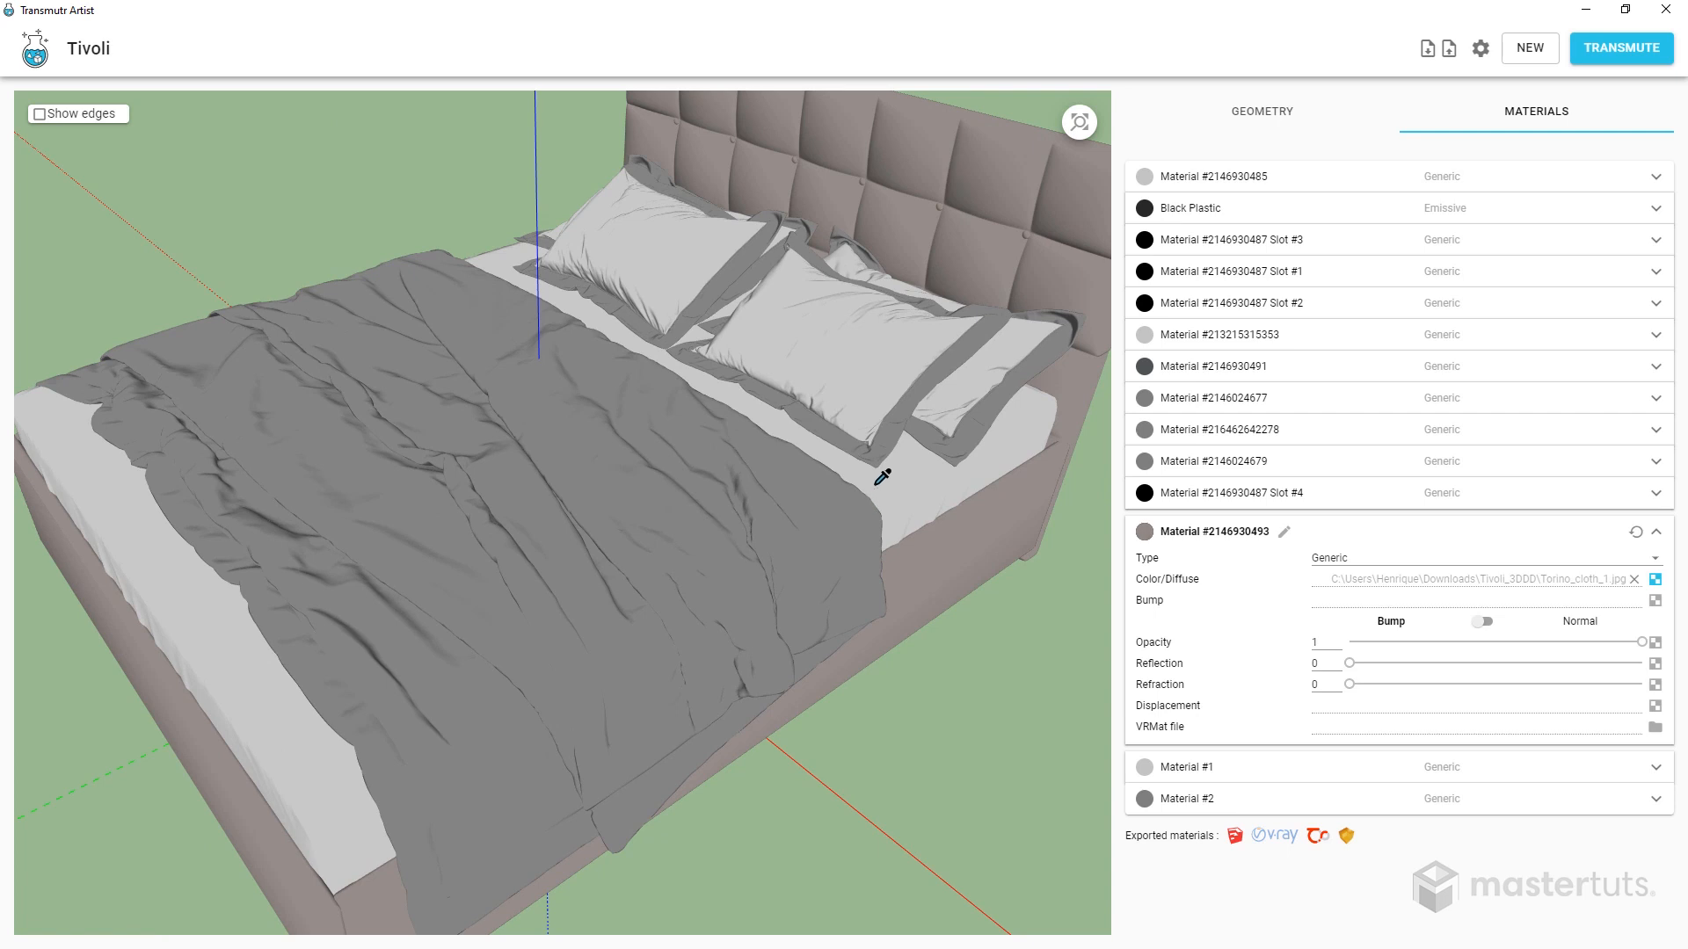
{"action": "middle_click_drag", "start_coordinate": [881, 475], "coordinate": [889, 498]}
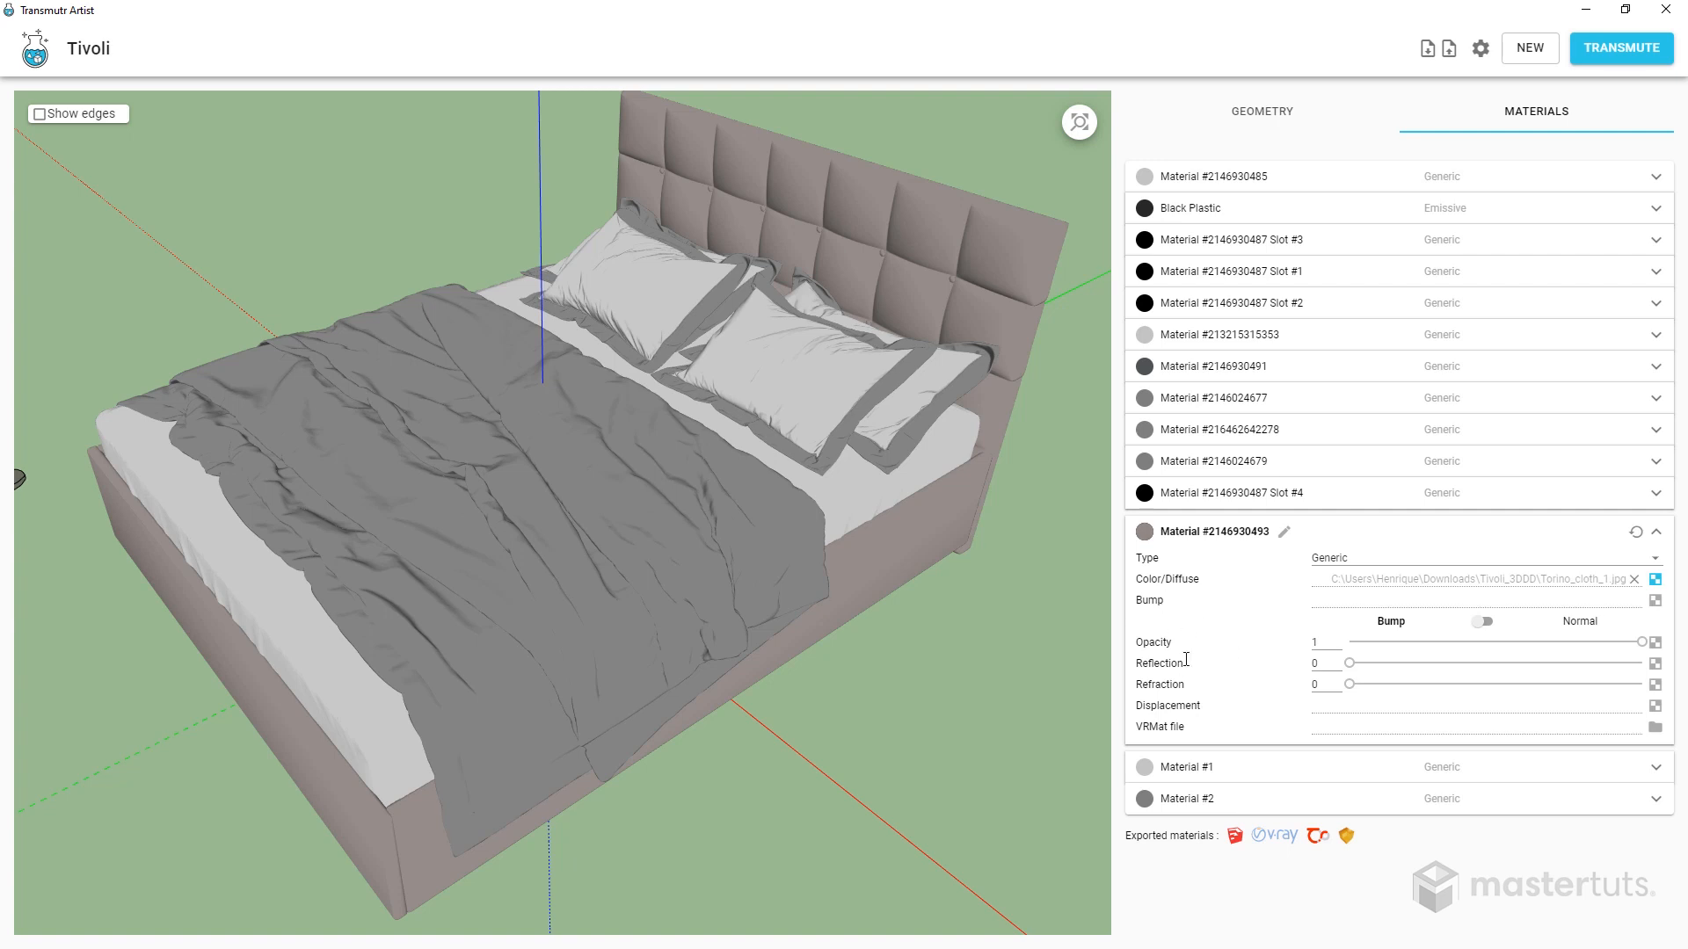
Switch the bed frame material from bump to normal mapping and assign Torino_norm_2.jpg as its normal map
{"action": "left_click", "coordinate": [1486, 623]}
{"action": "key", "text": "alt+Tab"}
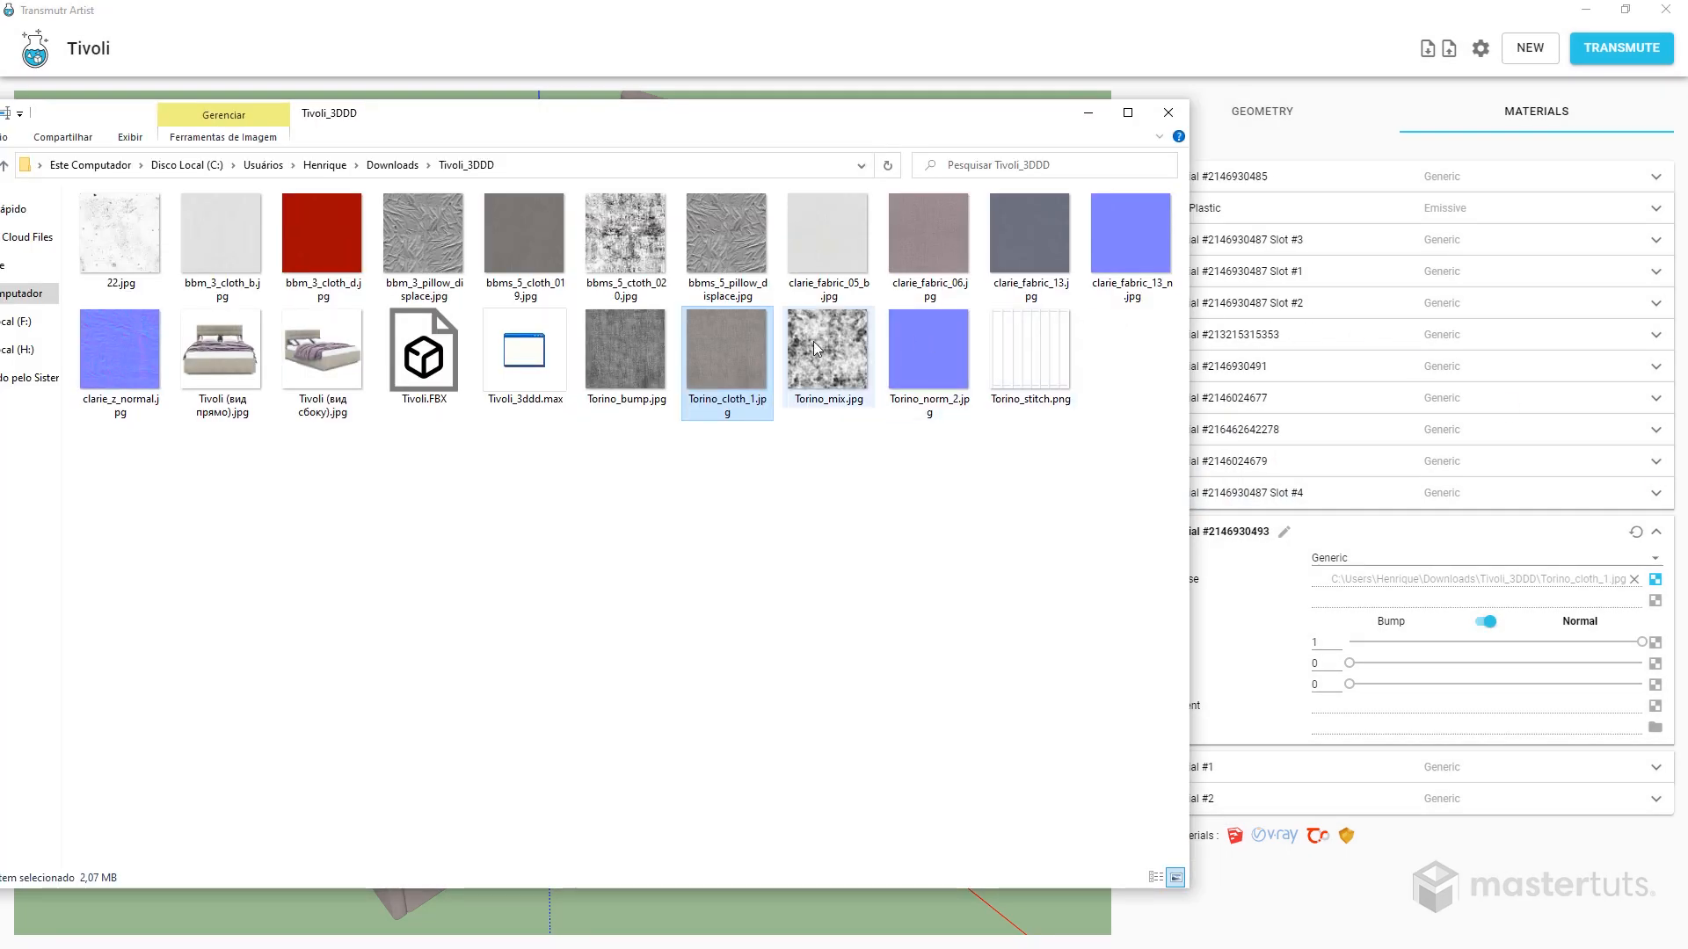
{"action": "left_click", "coordinate": [930, 347]}
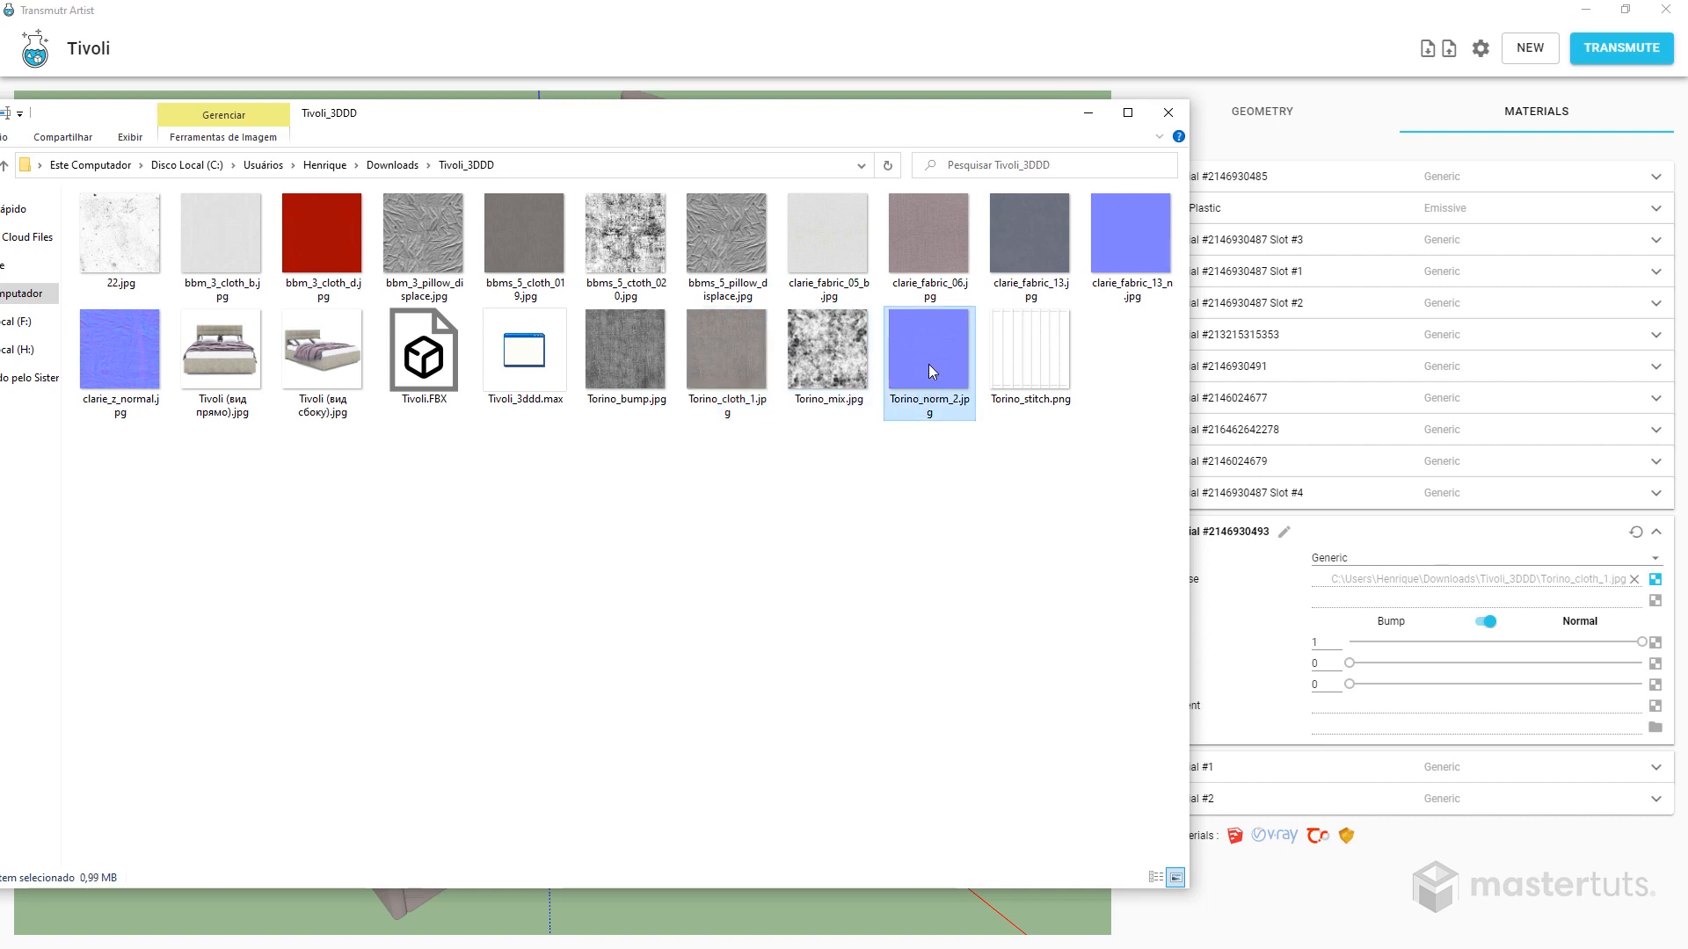
{"action": "left_click_drag", "start_coordinate": [920, 362], "coordinate": [1657, 603]}
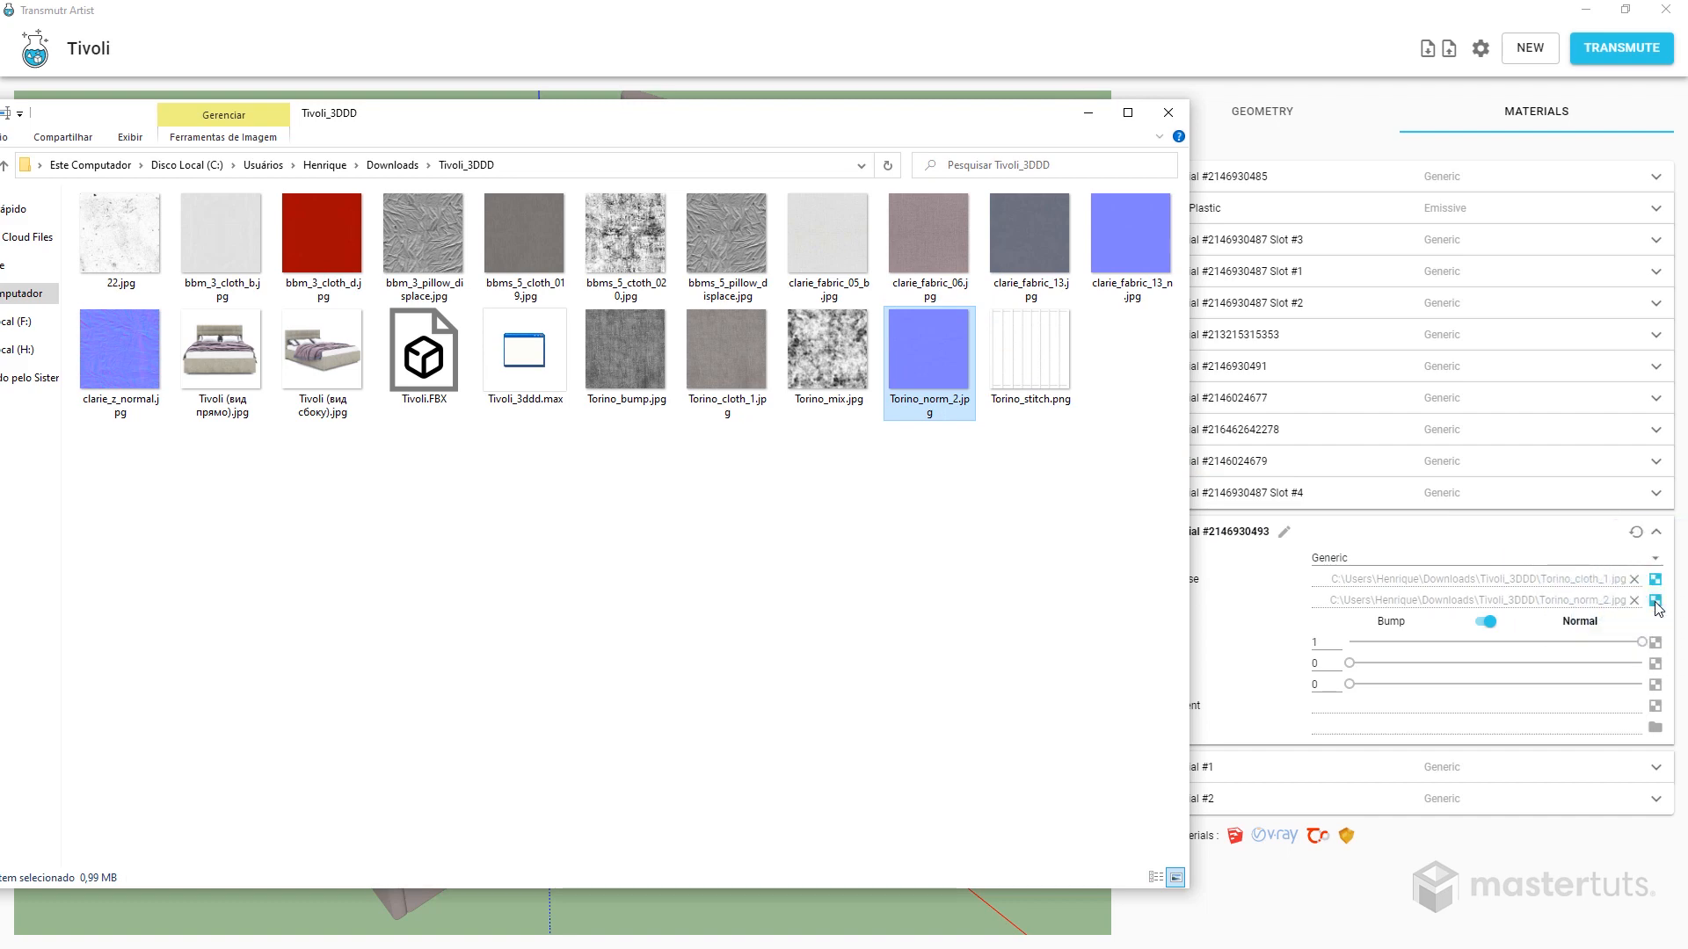
{"action": "left_click", "coordinate": [1089, 112]}
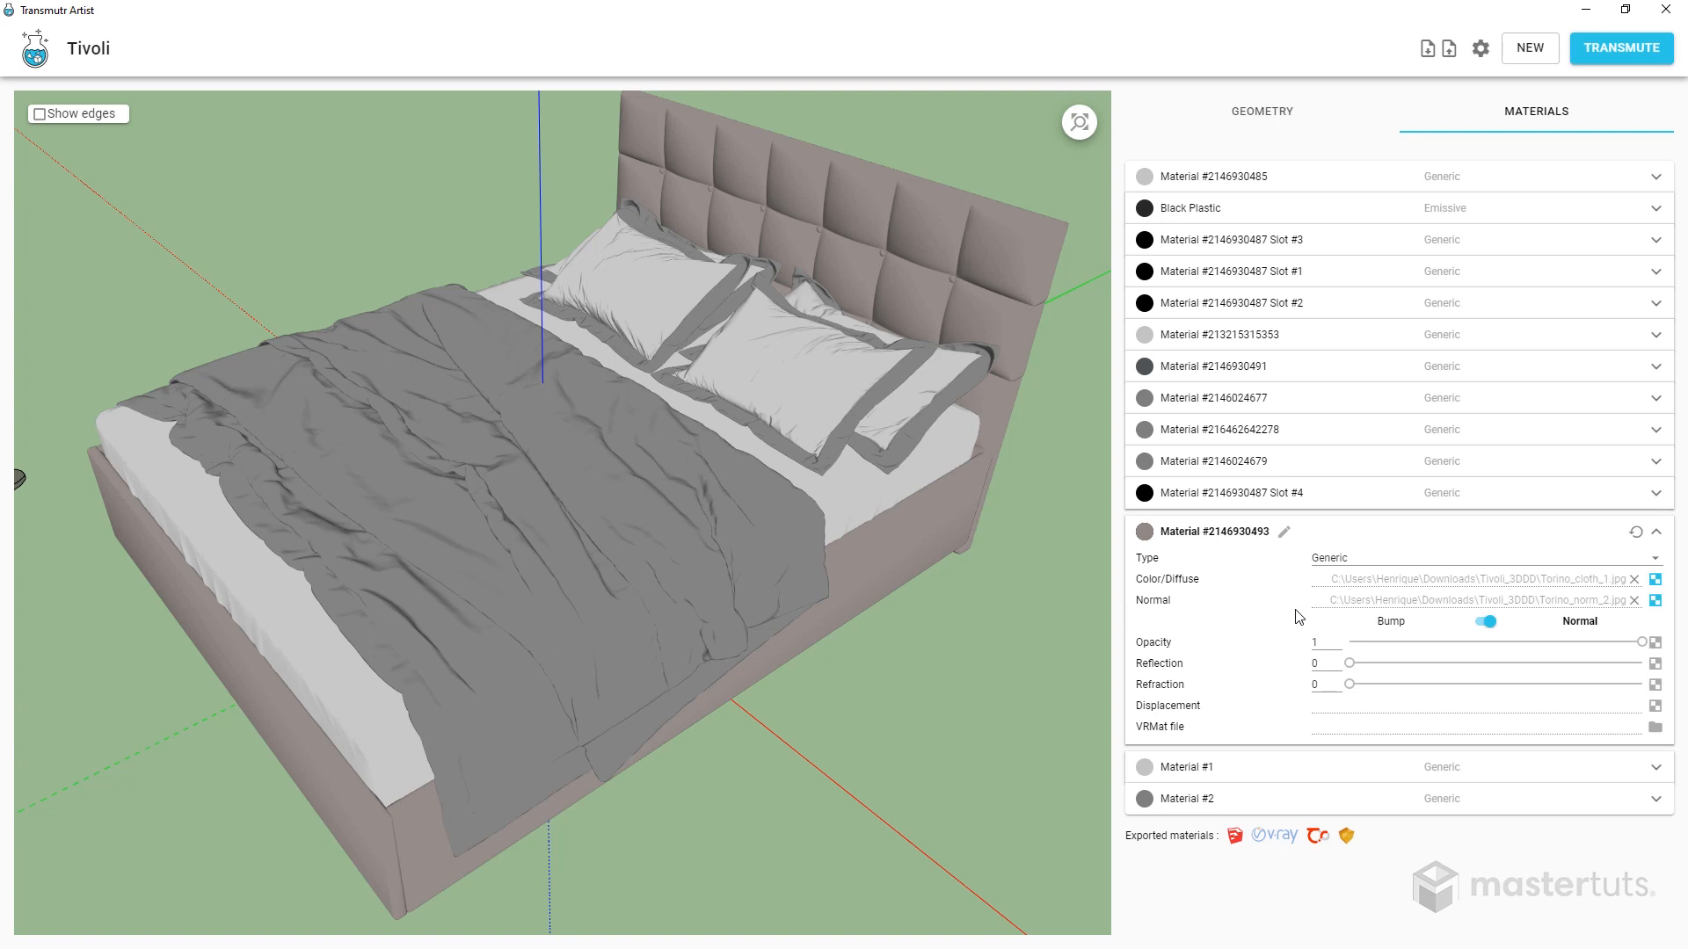
Assign clarie_fabric_05_b.jpg as the color/diffuse texture of the front pillows' material and check it up close
{"action": "left_click", "coordinate": [823, 367]}
{"action": "scroll", "coordinate": [1389, 686], "scroll_direction": "down", "scroll_amount": 2}
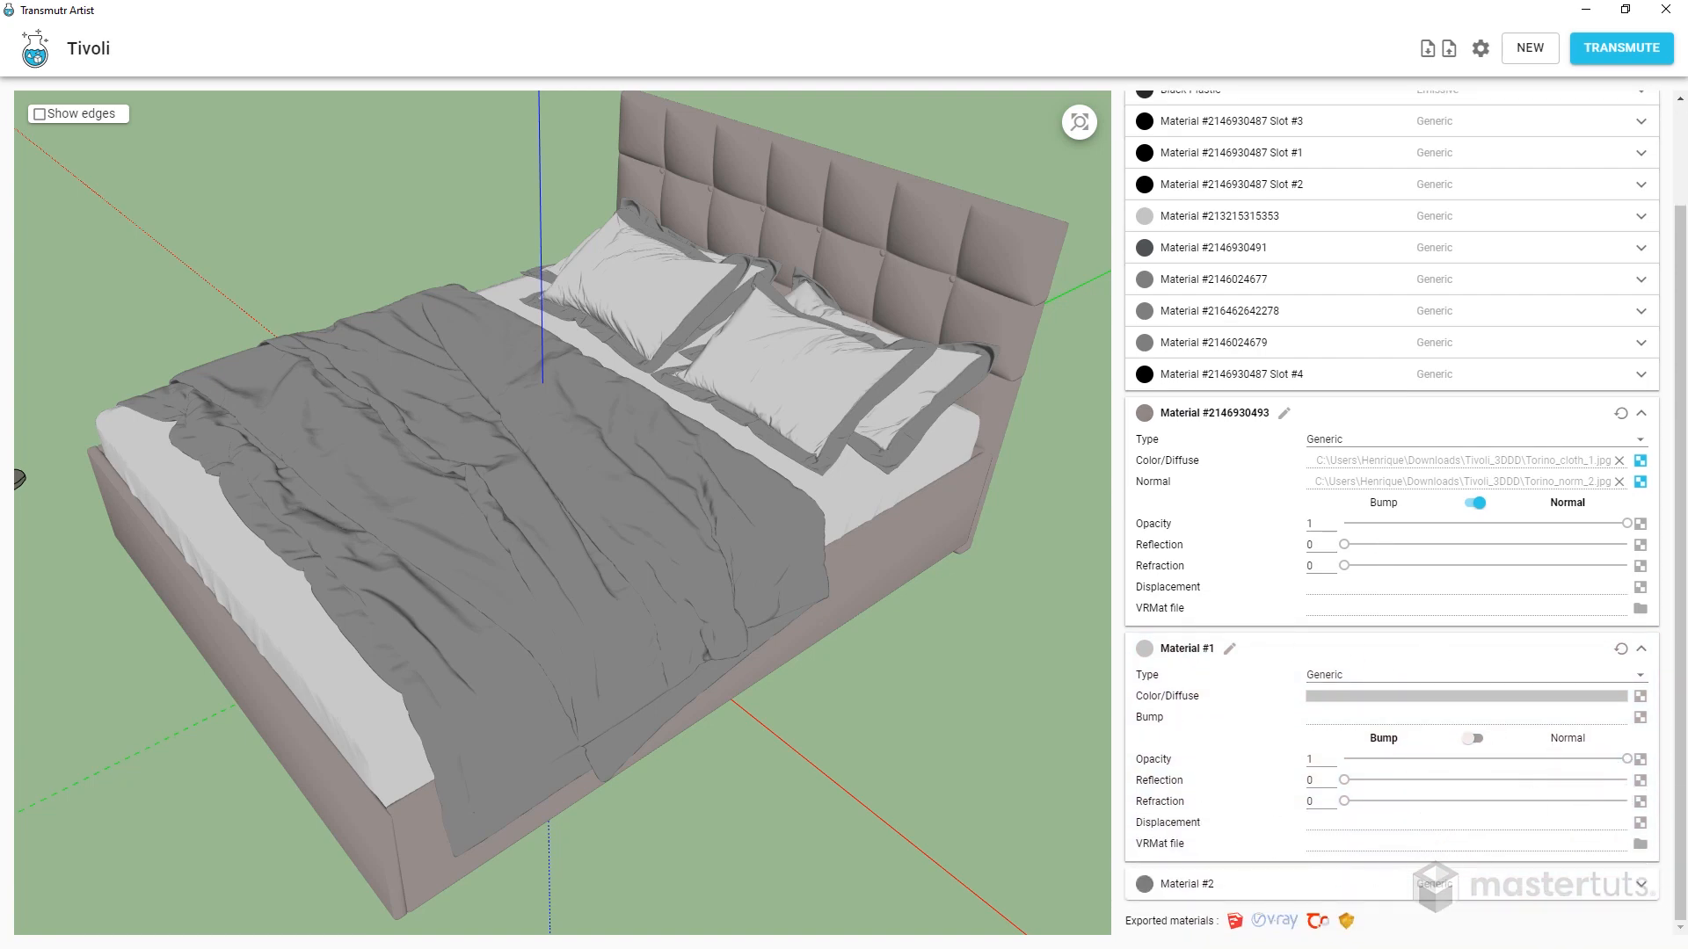
{"action": "key", "text": "alt+Tab"}
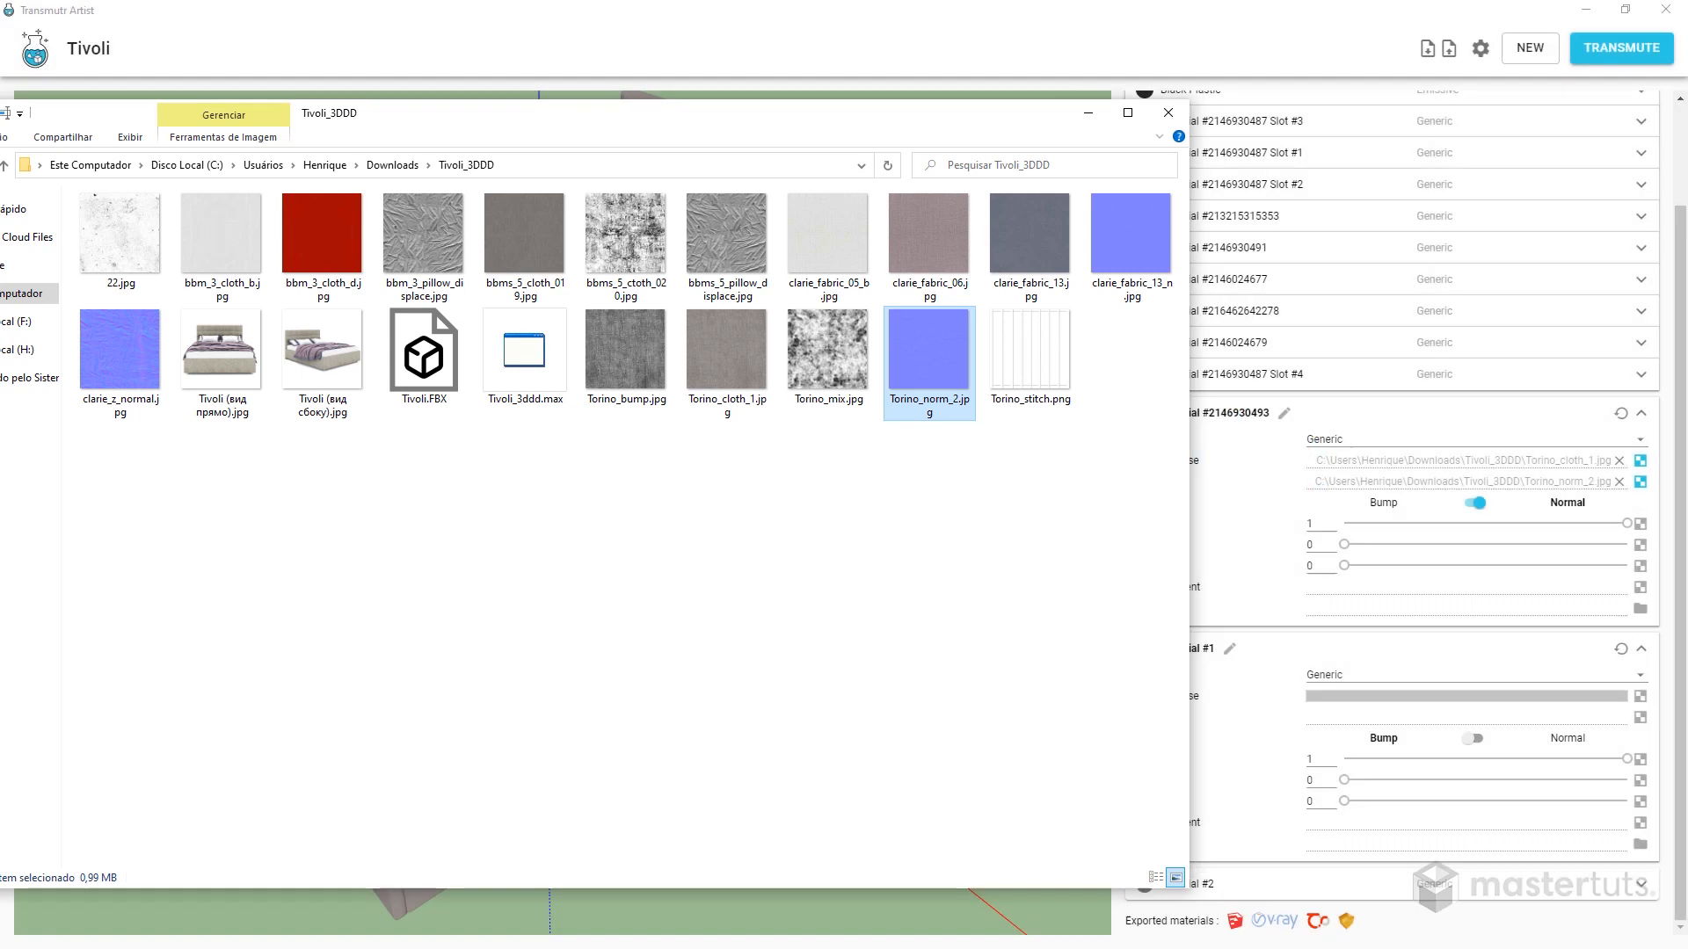
{"action": "left_click", "coordinate": [824, 247]}
{"action": "left_click", "coordinate": [233, 239]}
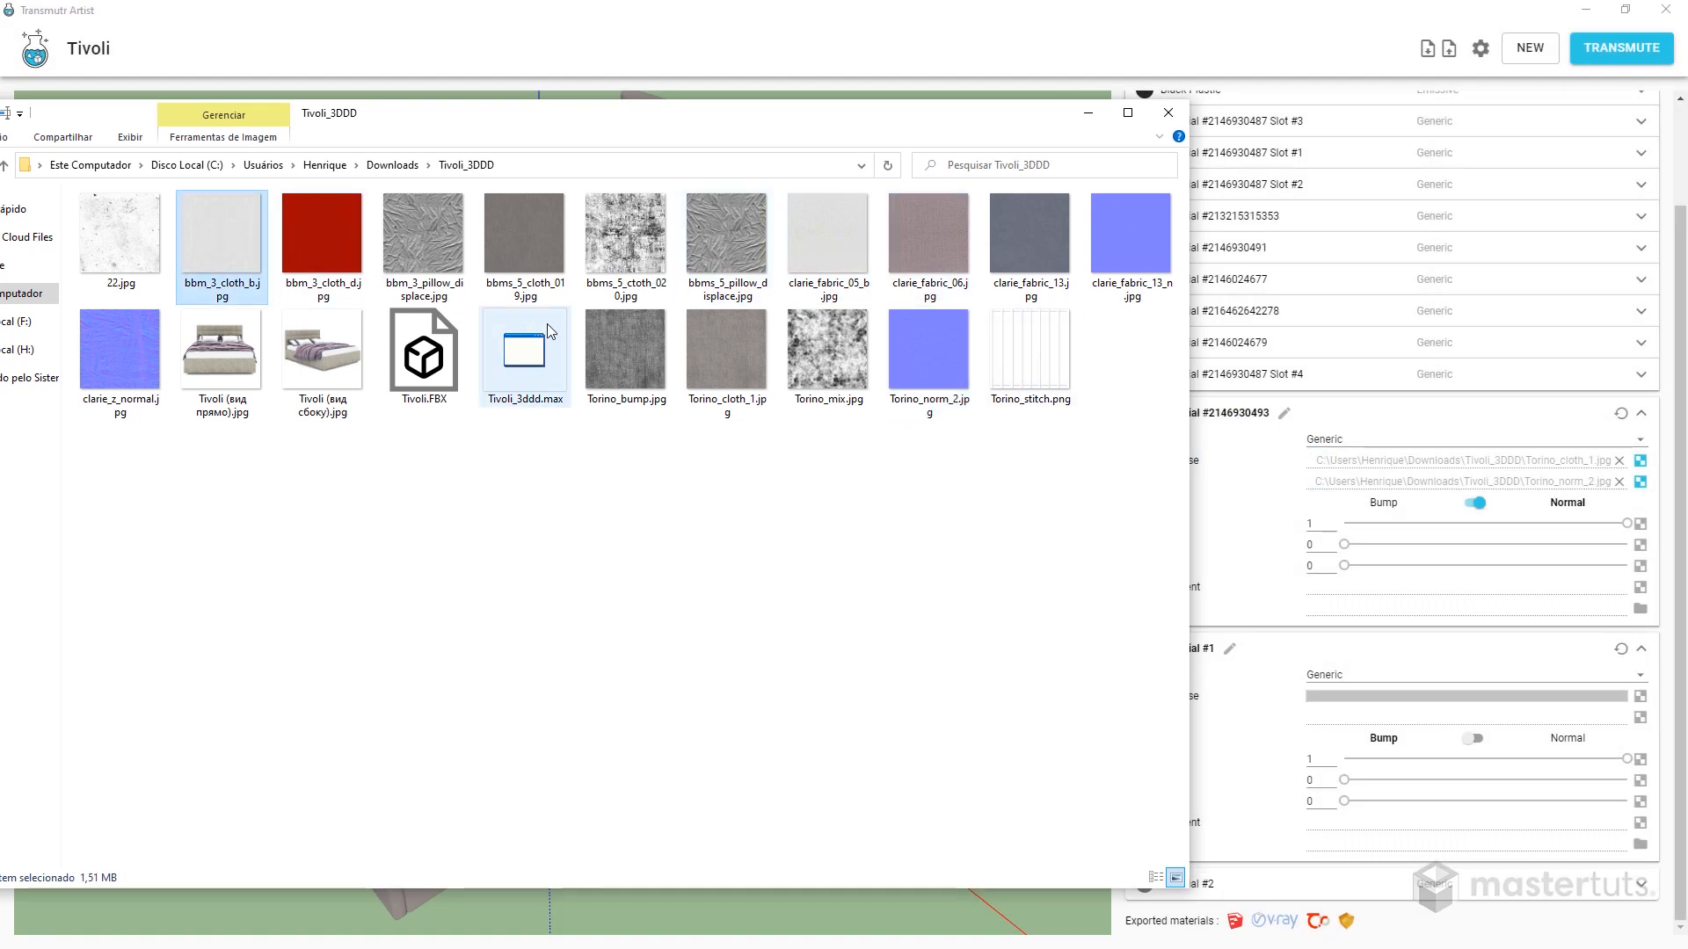
{"action": "left_click", "coordinate": [813, 246]}
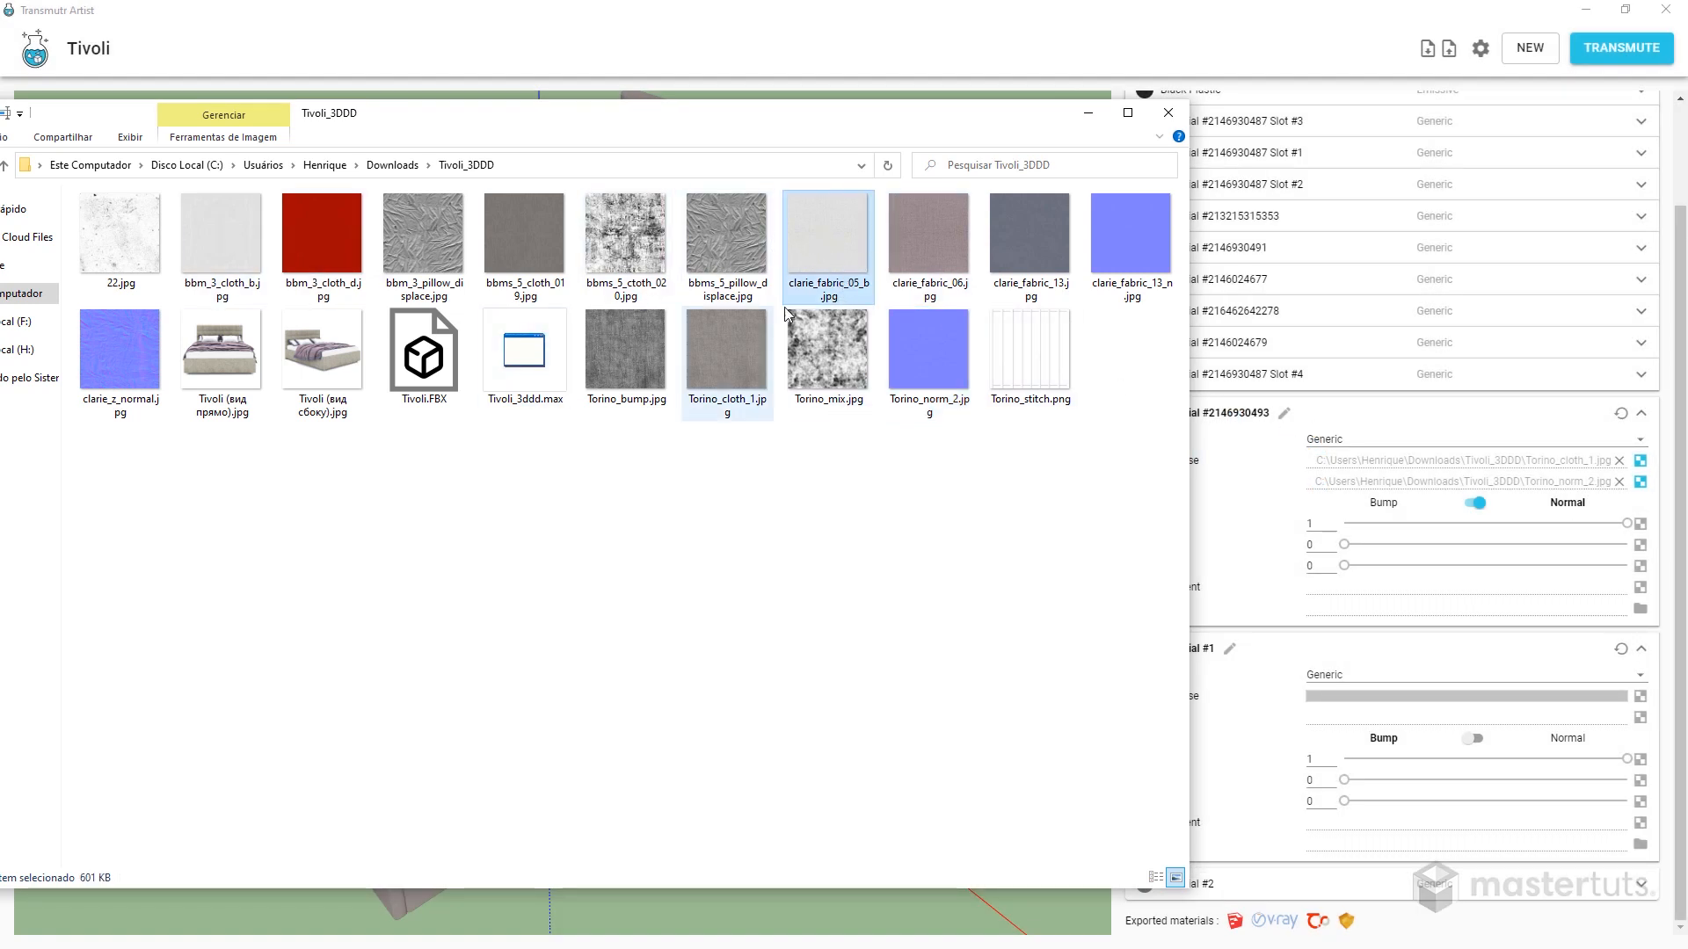
{"action": "left_click_drag", "start_coordinate": [817, 237], "coordinate": [1643, 705]}
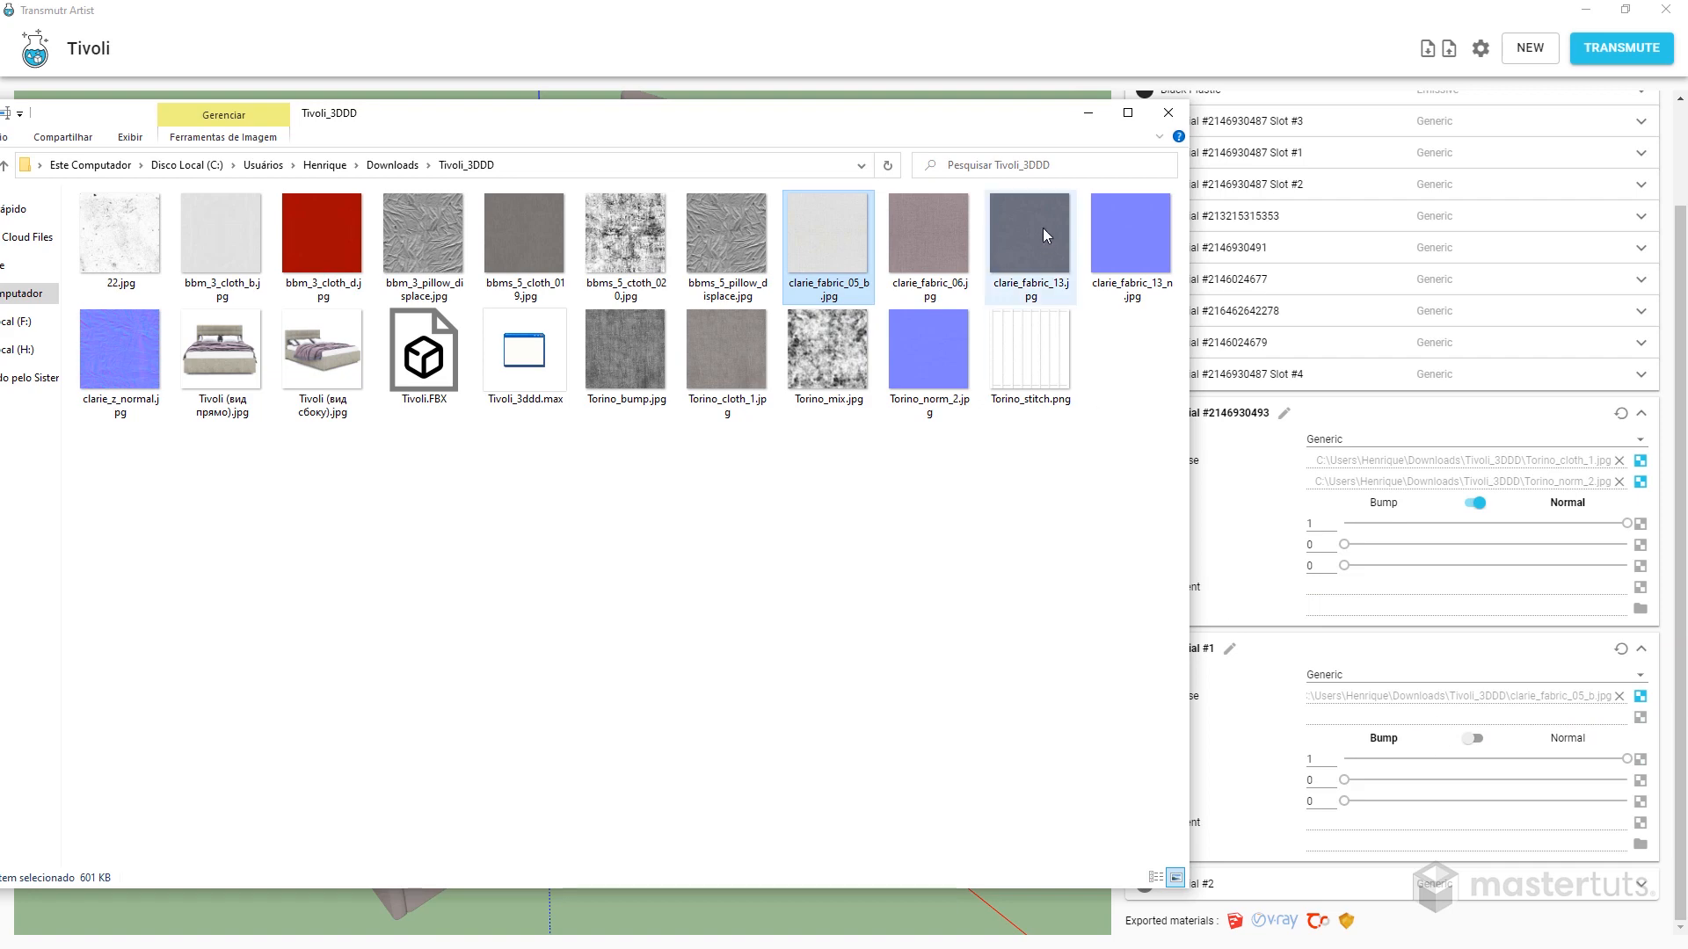
{"action": "left_click", "coordinate": [1088, 113]}
{"action": "scroll", "coordinate": [829, 313], "scroll_direction": "up", "scroll_amount": 10}
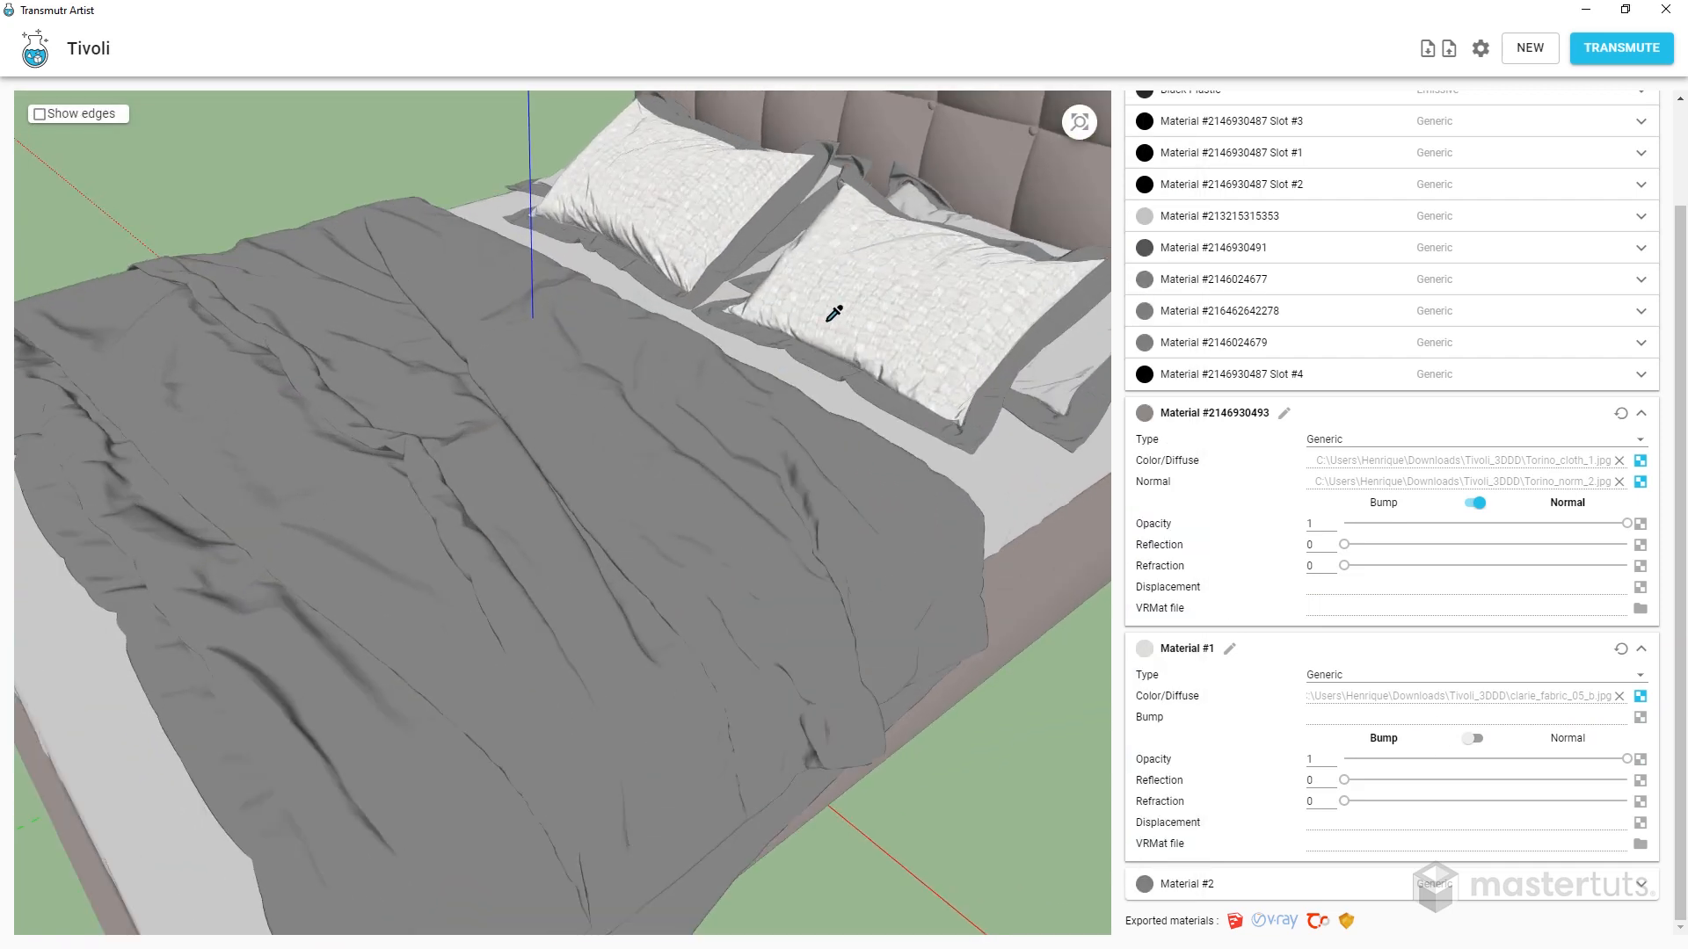
{"action": "scroll", "coordinate": [860, 383], "scroll_direction": "up", "scroll_amount": 3}
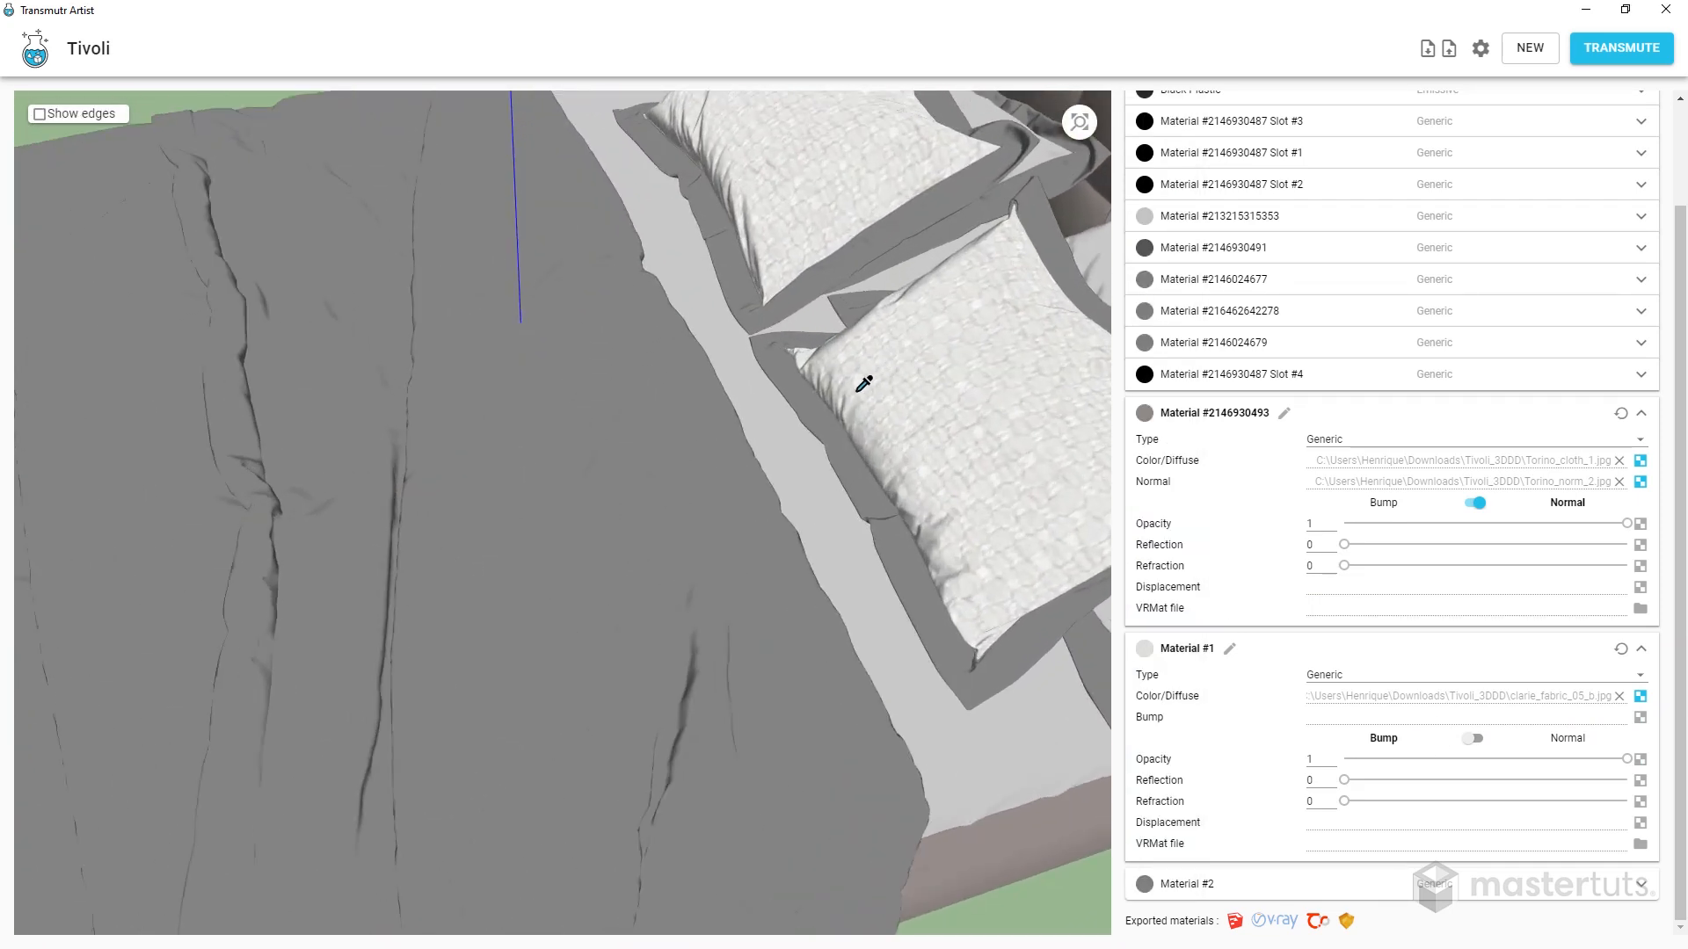
Assign clarie_fabric_06.jpg as the color/diffuse texture of the blanket's material and check it on the bed
{"action": "left_click_drag", "start_coordinate": [856, 389], "coordinate": [640, 438]}
{"action": "scroll", "coordinate": [663, 435], "scroll_direction": "down", "scroll_amount": 3}
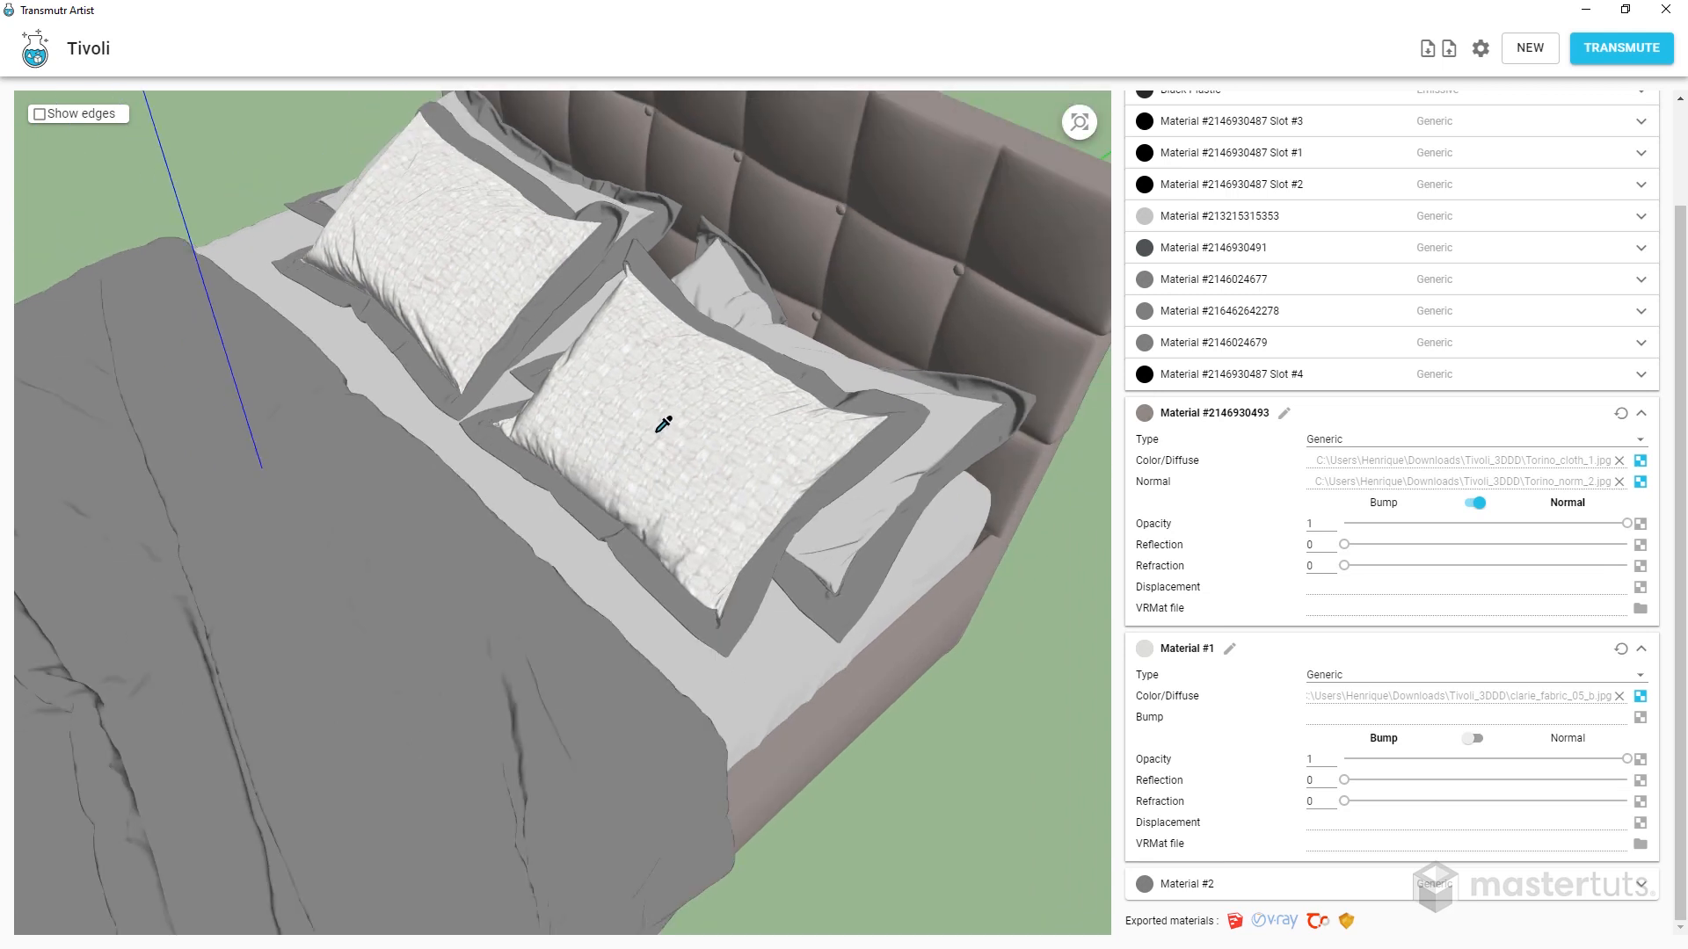
{"action": "scroll", "coordinate": [701, 461], "scroll_direction": "down", "scroll_amount": 3}
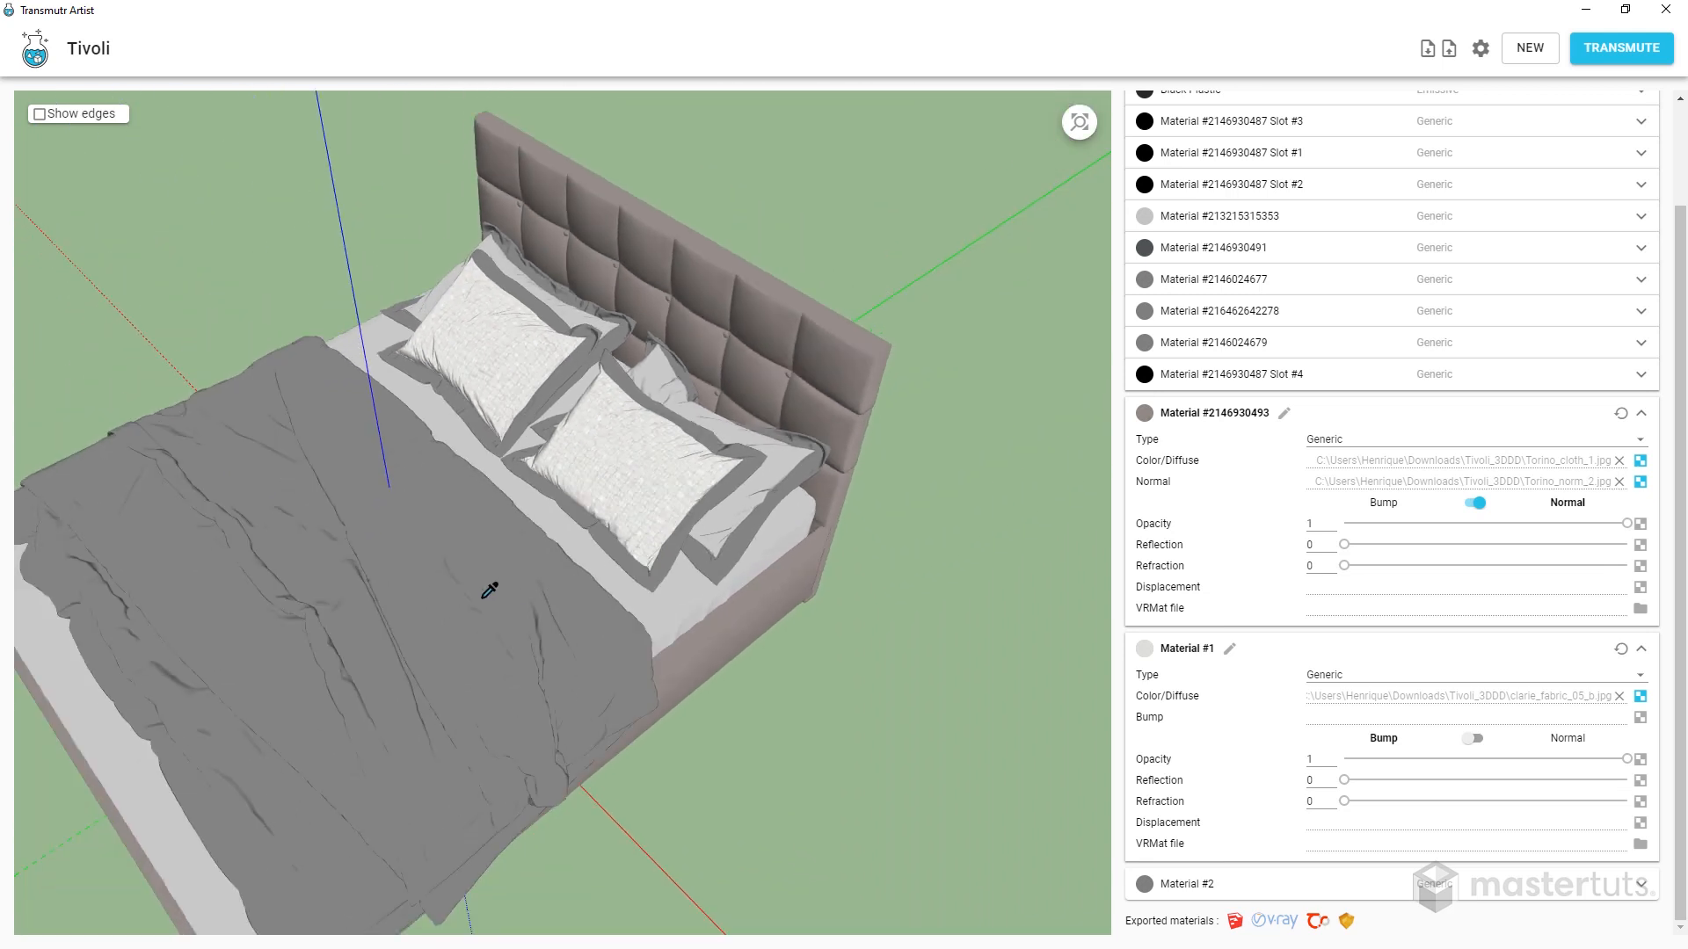
{"action": "left_click", "coordinate": [480, 589]}
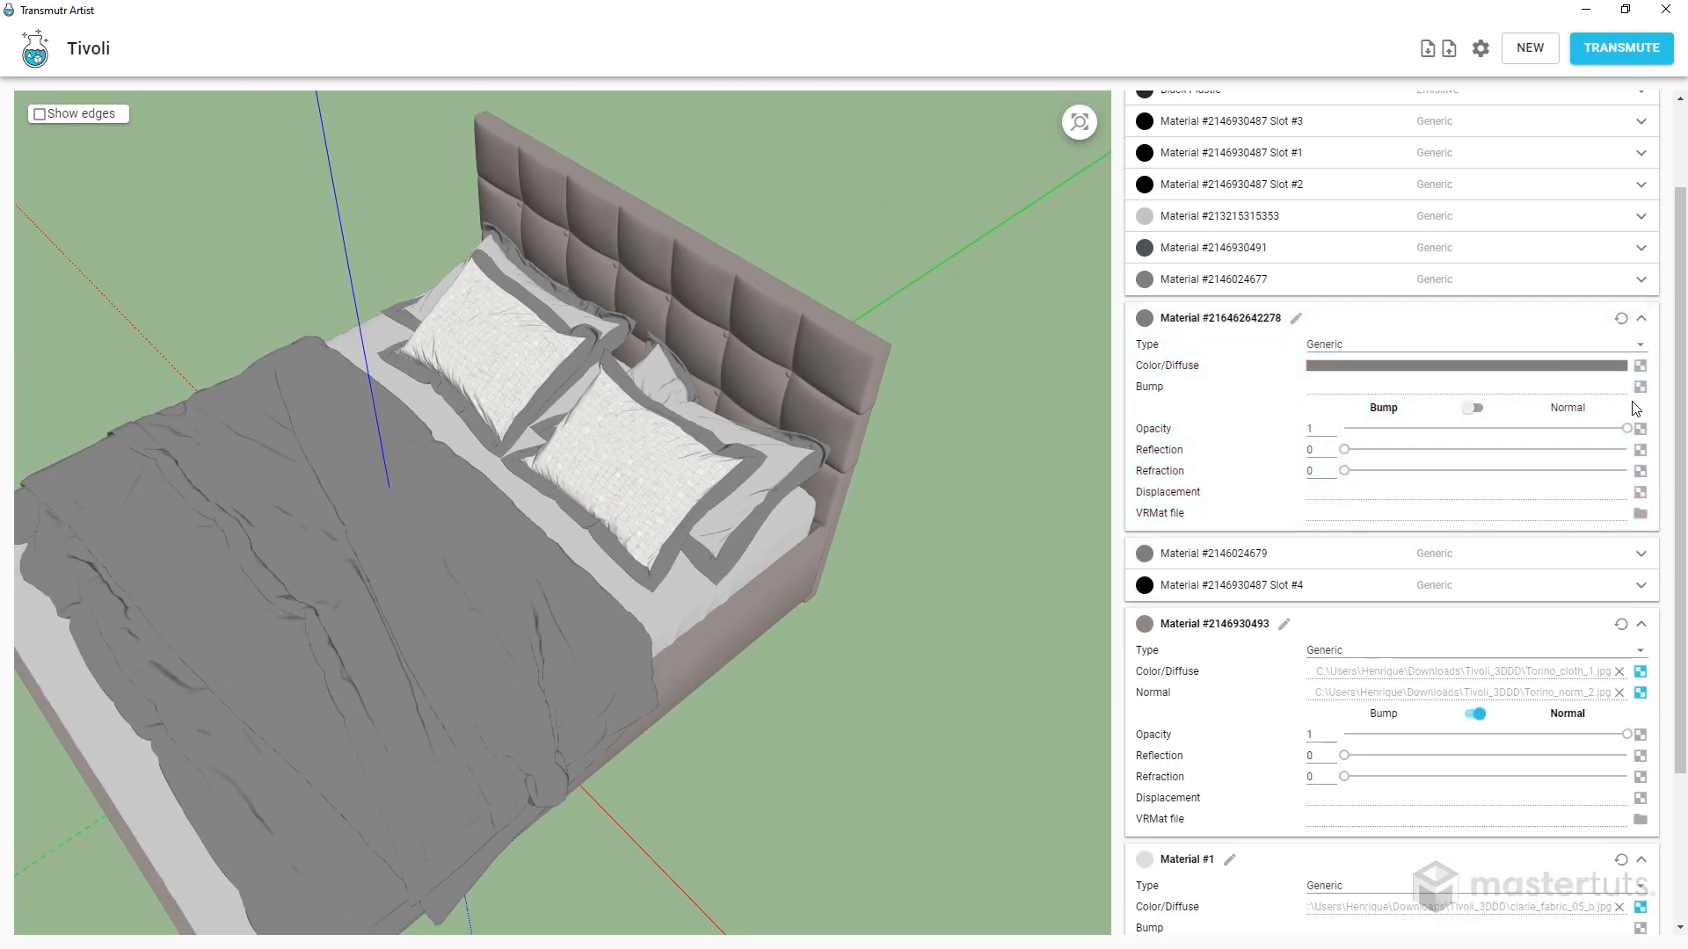
{"action": "key", "text": "alt+Tab"}
{"action": "left_click_drag", "start_coordinate": [928, 243], "coordinate": [1643, 377]}
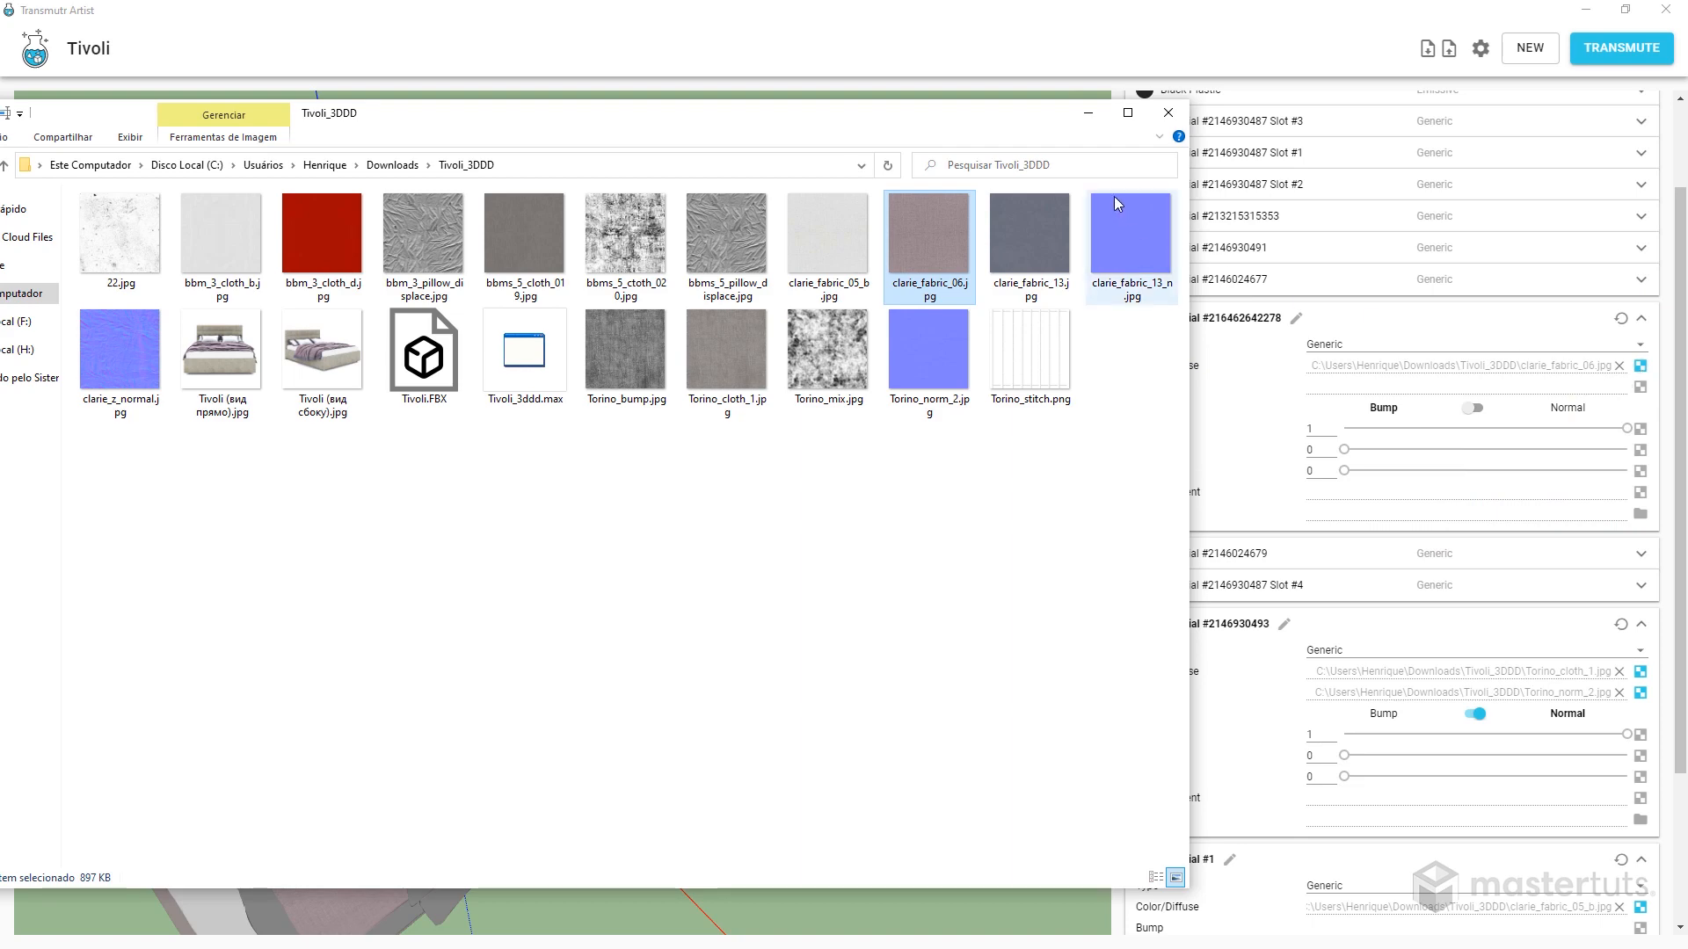
{"action": "left_click", "coordinate": [1089, 113]}
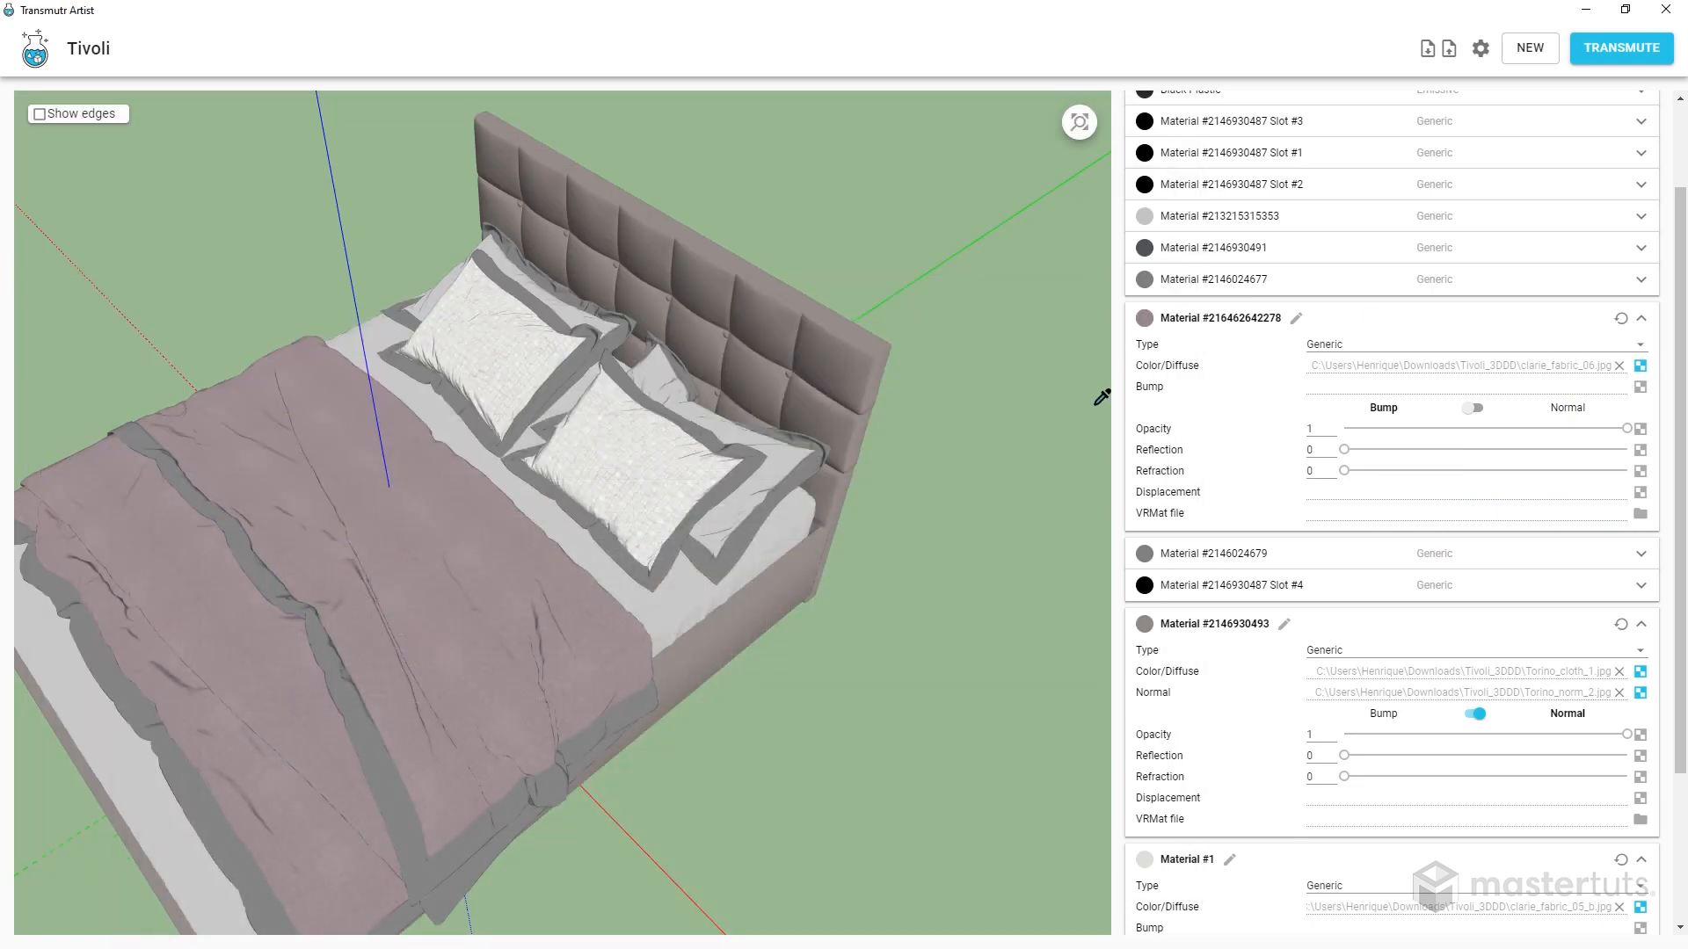
{"action": "left_click_drag", "start_coordinate": [402, 618], "coordinate": [718, 559]}
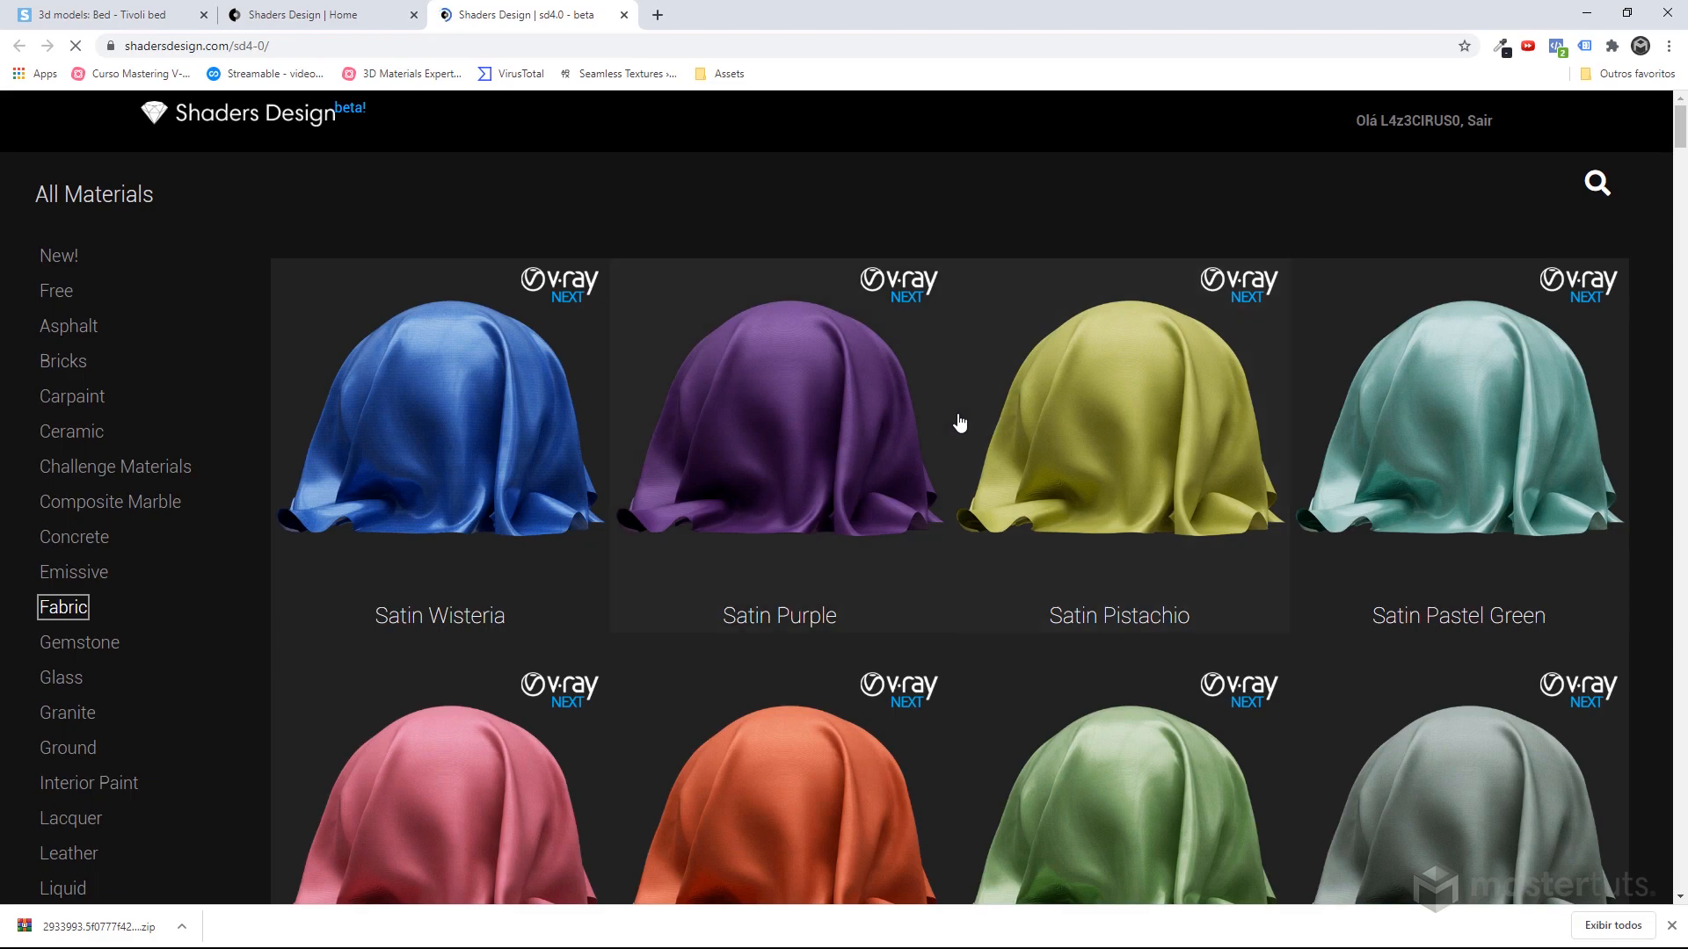
Find the Blue bird Wrinkled fabric among the Shaders Design fabric materials and download its VRMAT version
{"action": "scroll", "coordinate": [881, 422], "scroll_direction": "down", "scroll_amount": 1}
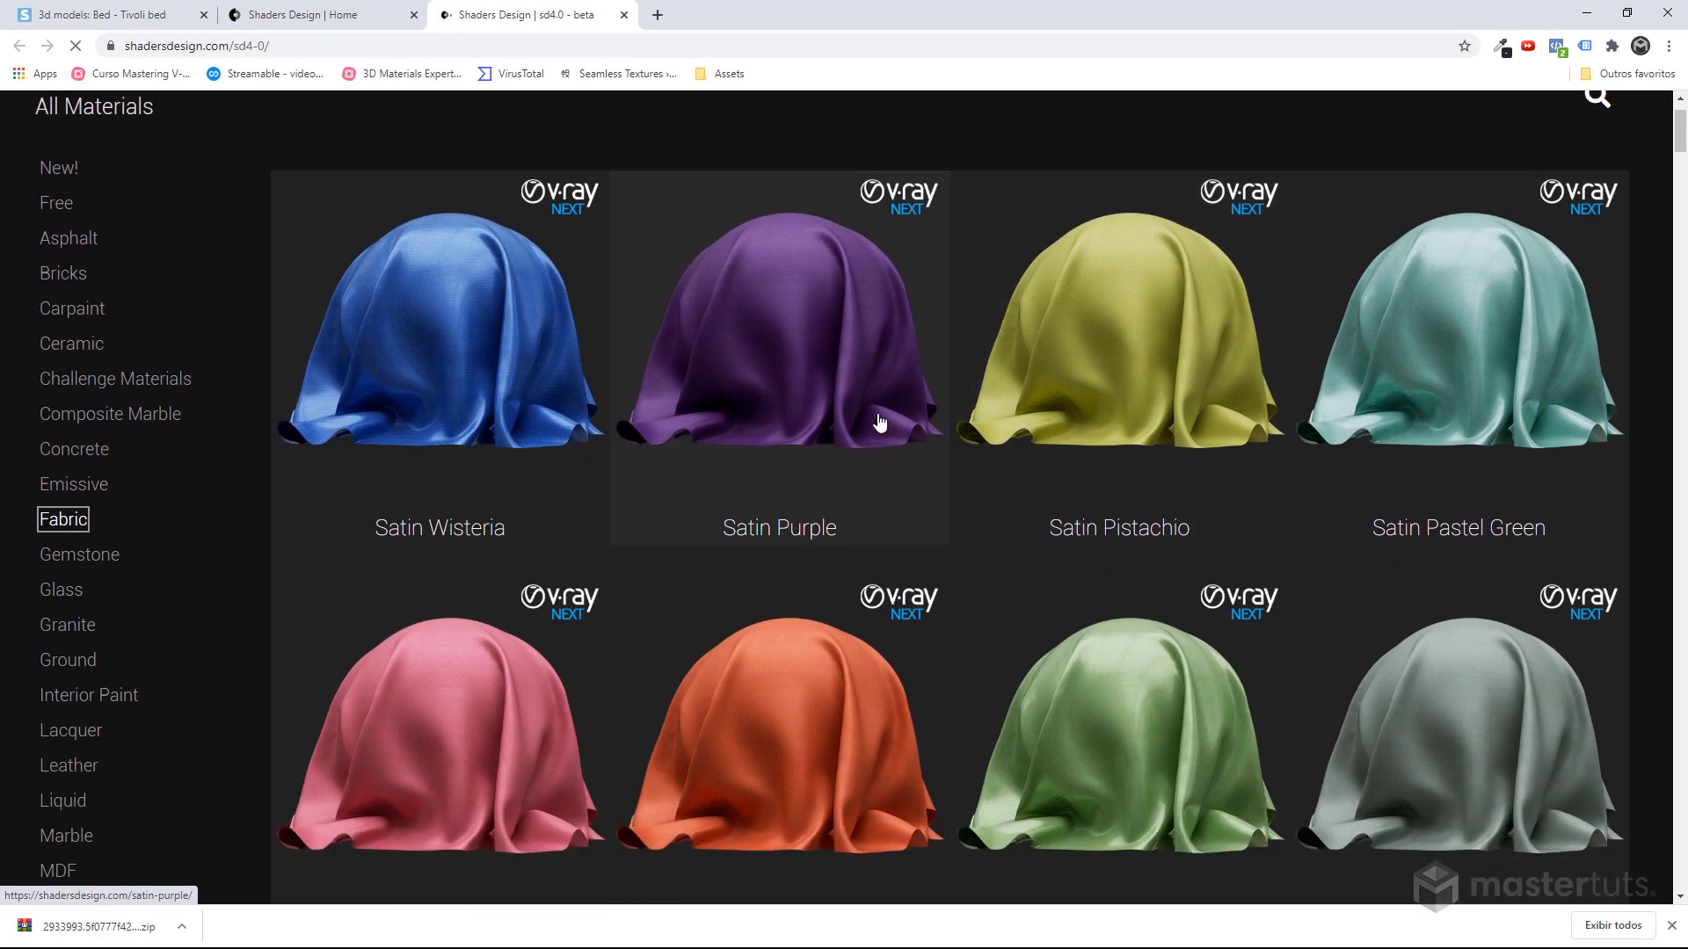
{"action": "scroll", "coordinate": [879, 423], "scroll_direction": "down", "scroll_amount": 18}
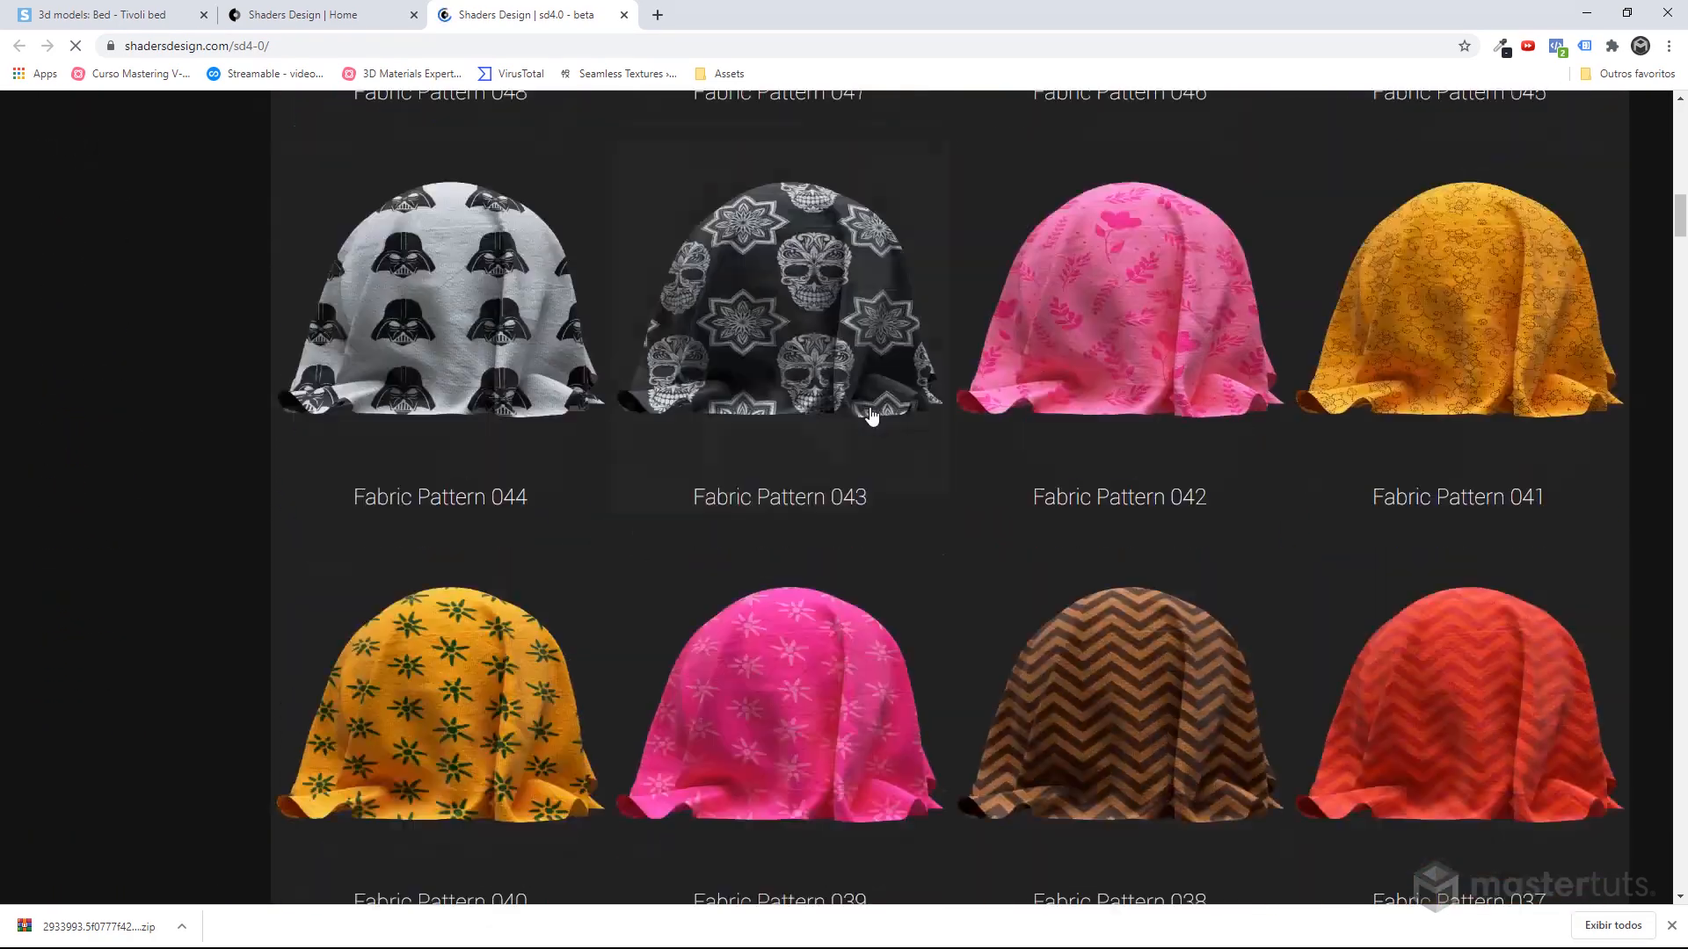
{"action": "scroll", "coordinate": [872, 413], "scroll_direction": "down", "scroll_amount": 11}
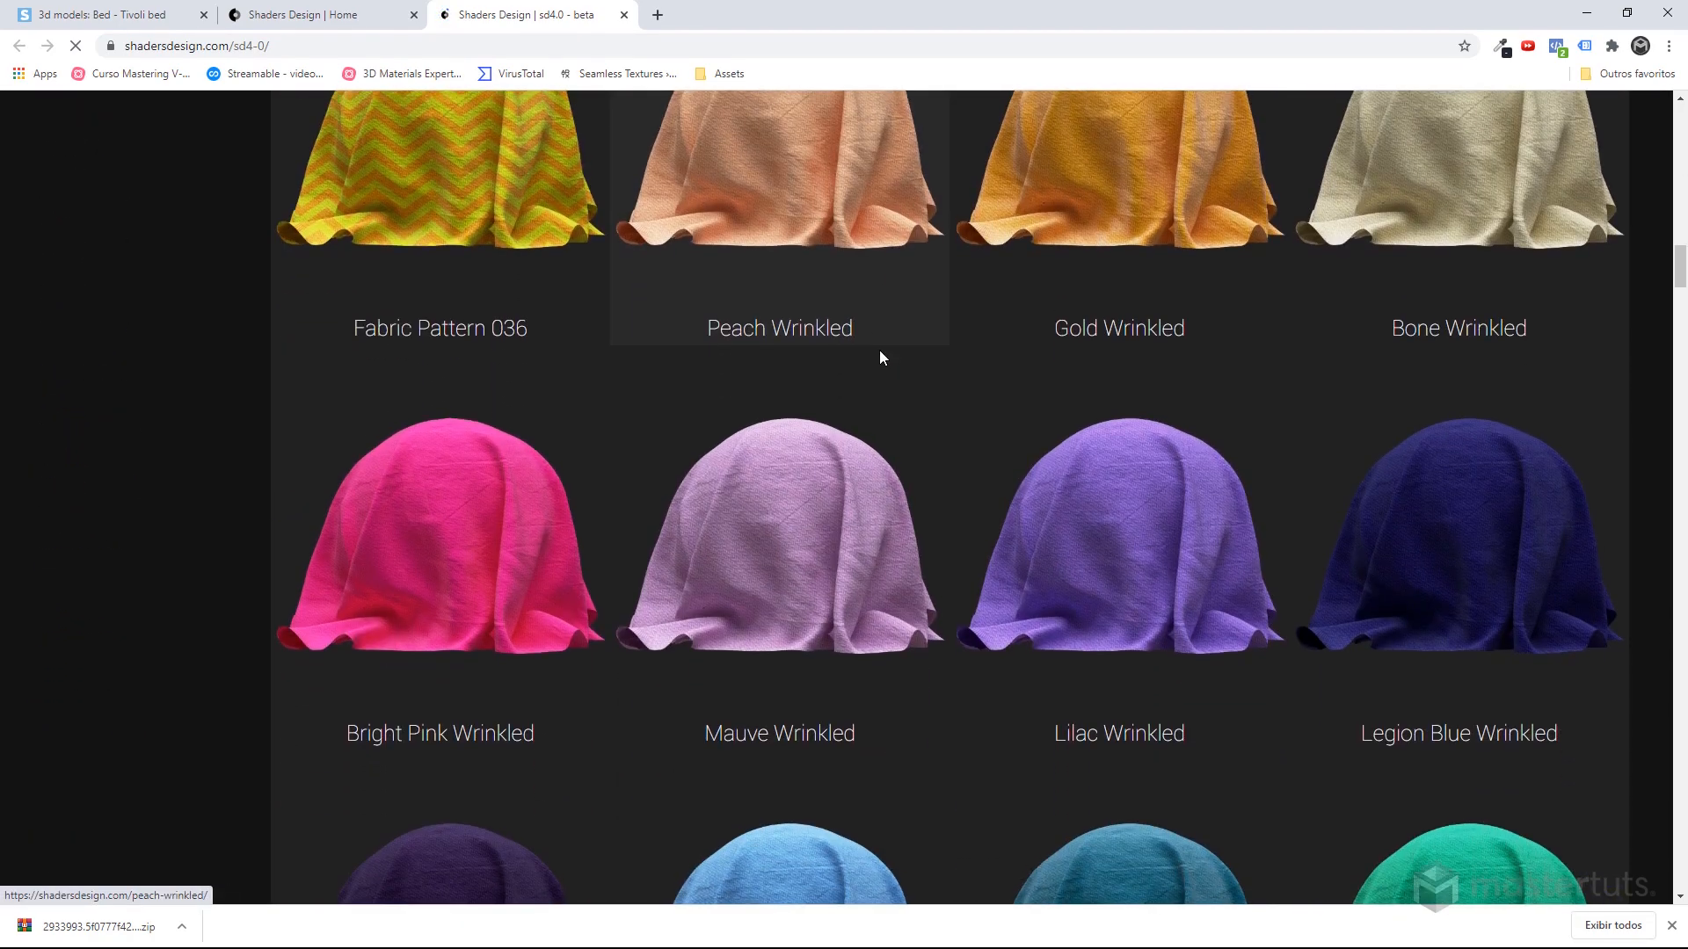
{"action": "scroll", "coordinate": [881, 357], "scroll_direction": "down", "scroll_amount": 3}
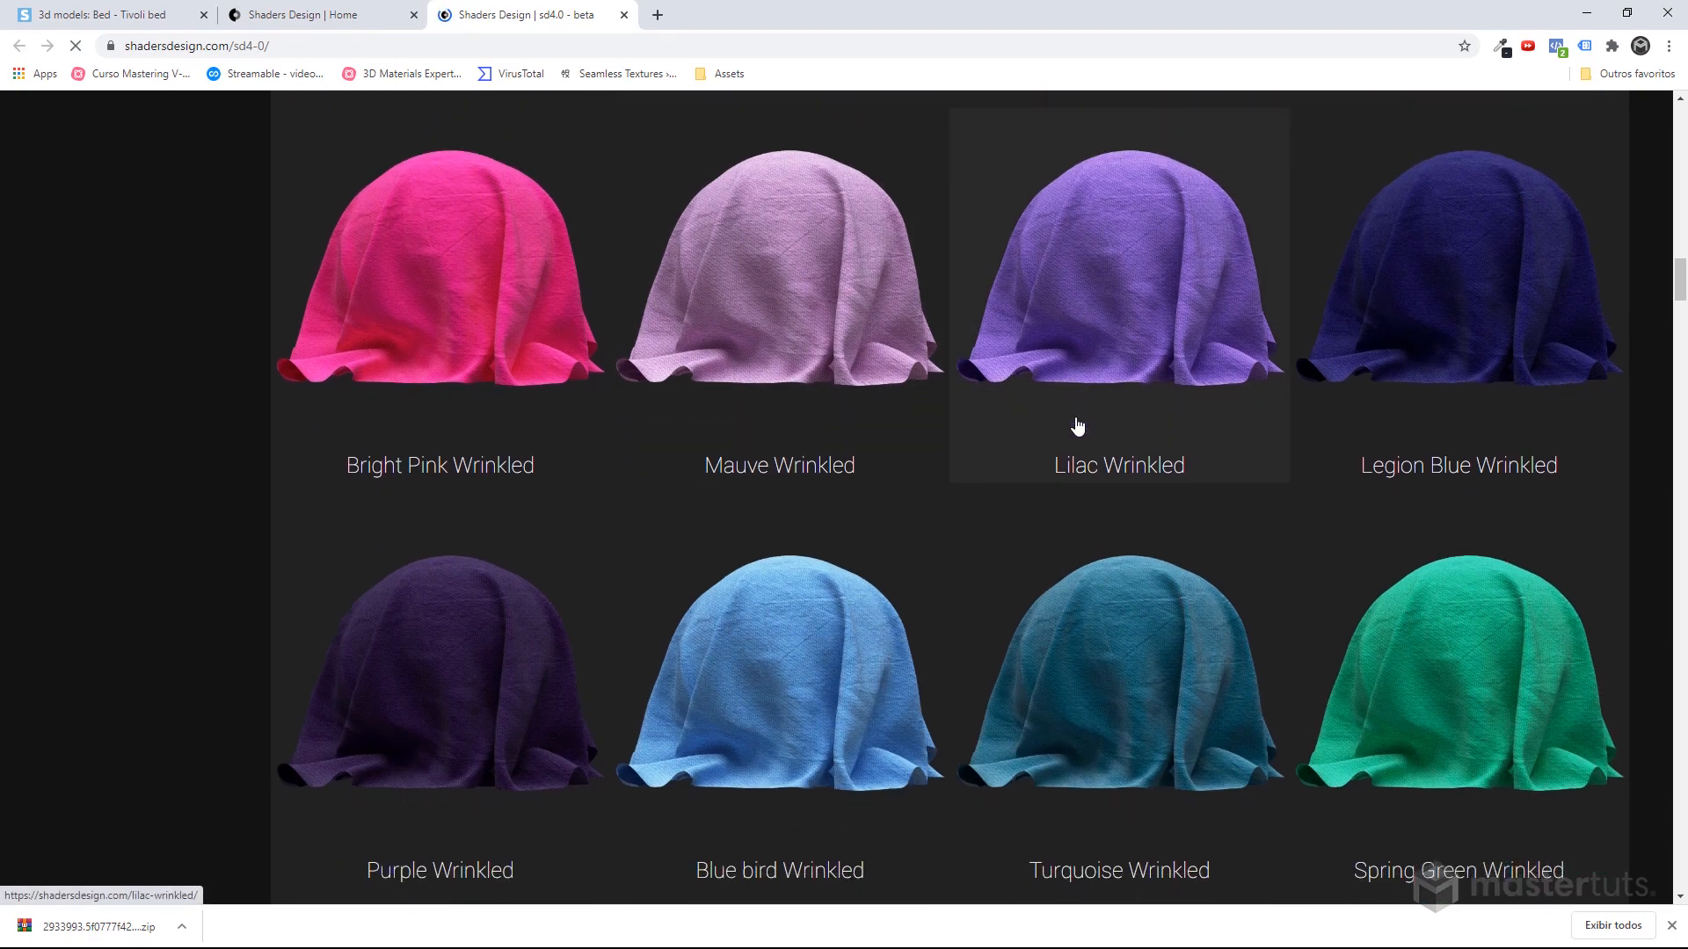
{"action": "scroll", "coordinate": [1078, 428], "scroll_direction": "down", "scroll_amount": 4}
{"action": "left_click", "coordinate": [783, 380]}
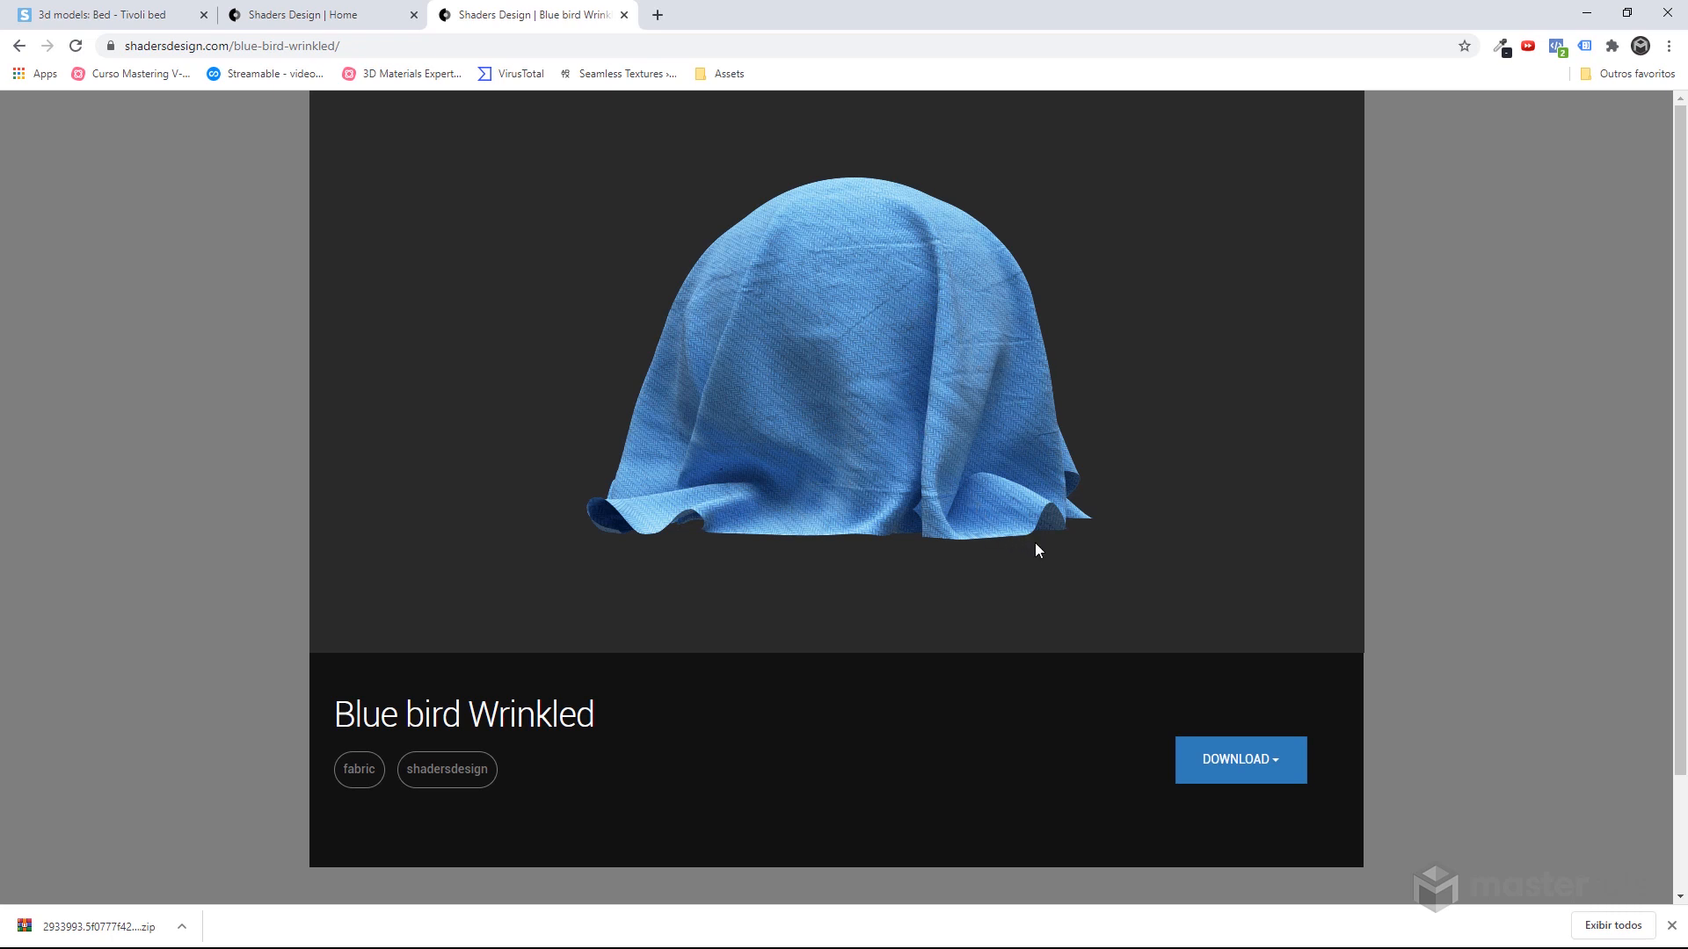
{"action": "left_click", "coordinate": [1279, 774]}
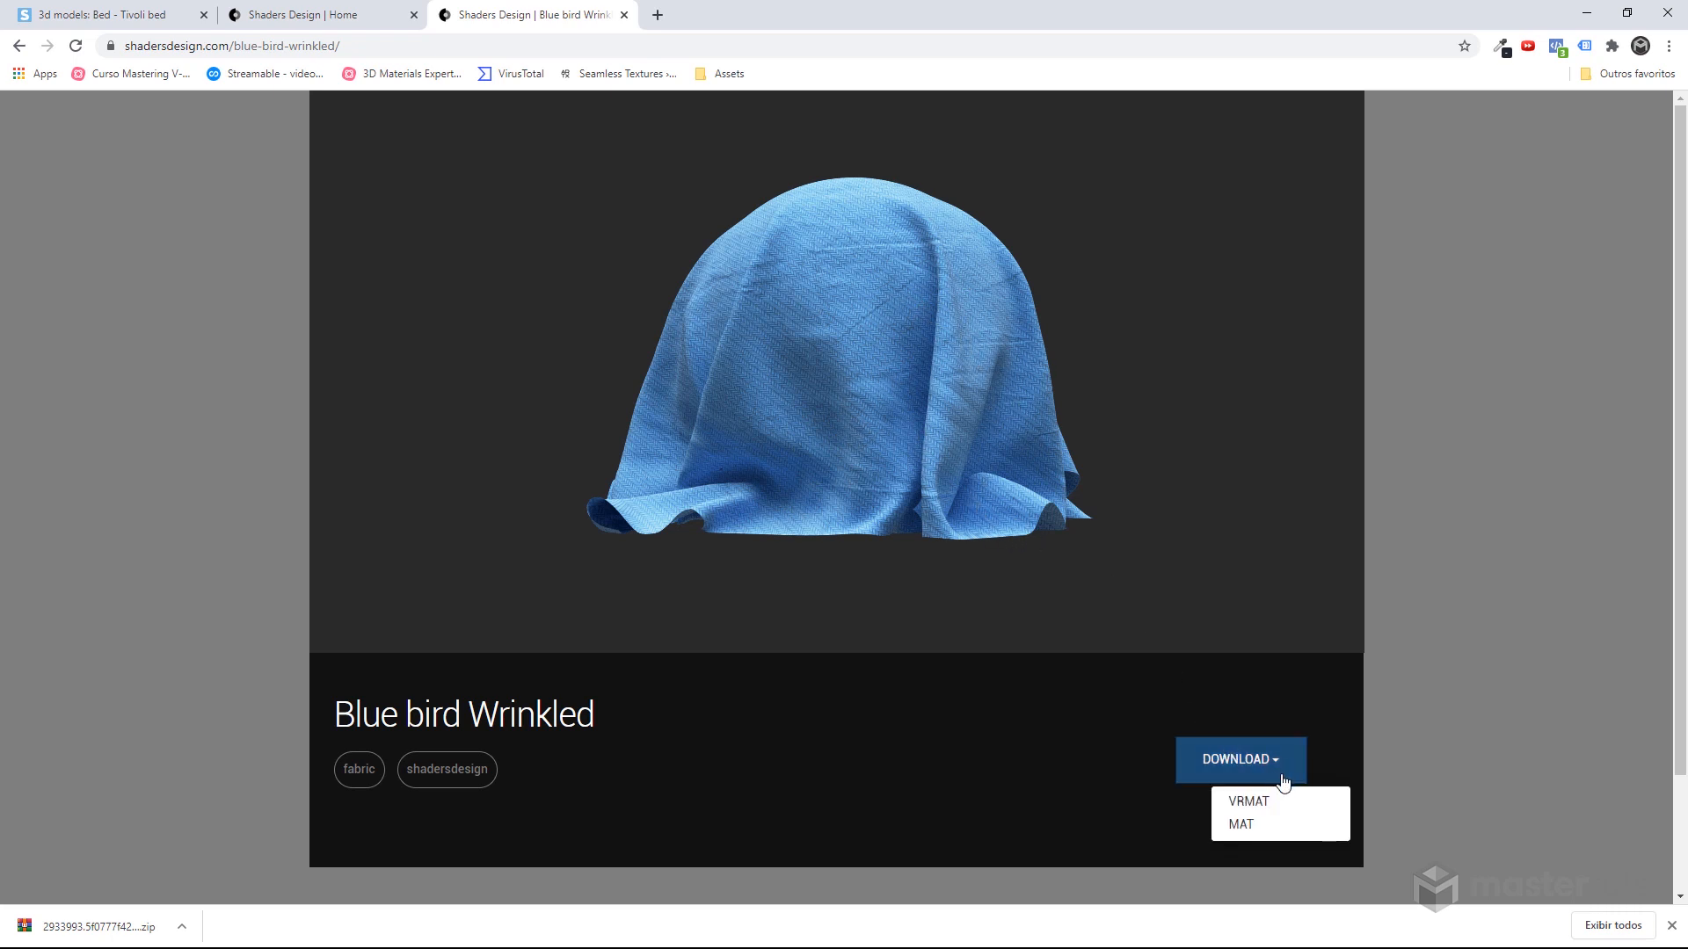
{"action": "left_click", "coordinate": [1247, 802]}
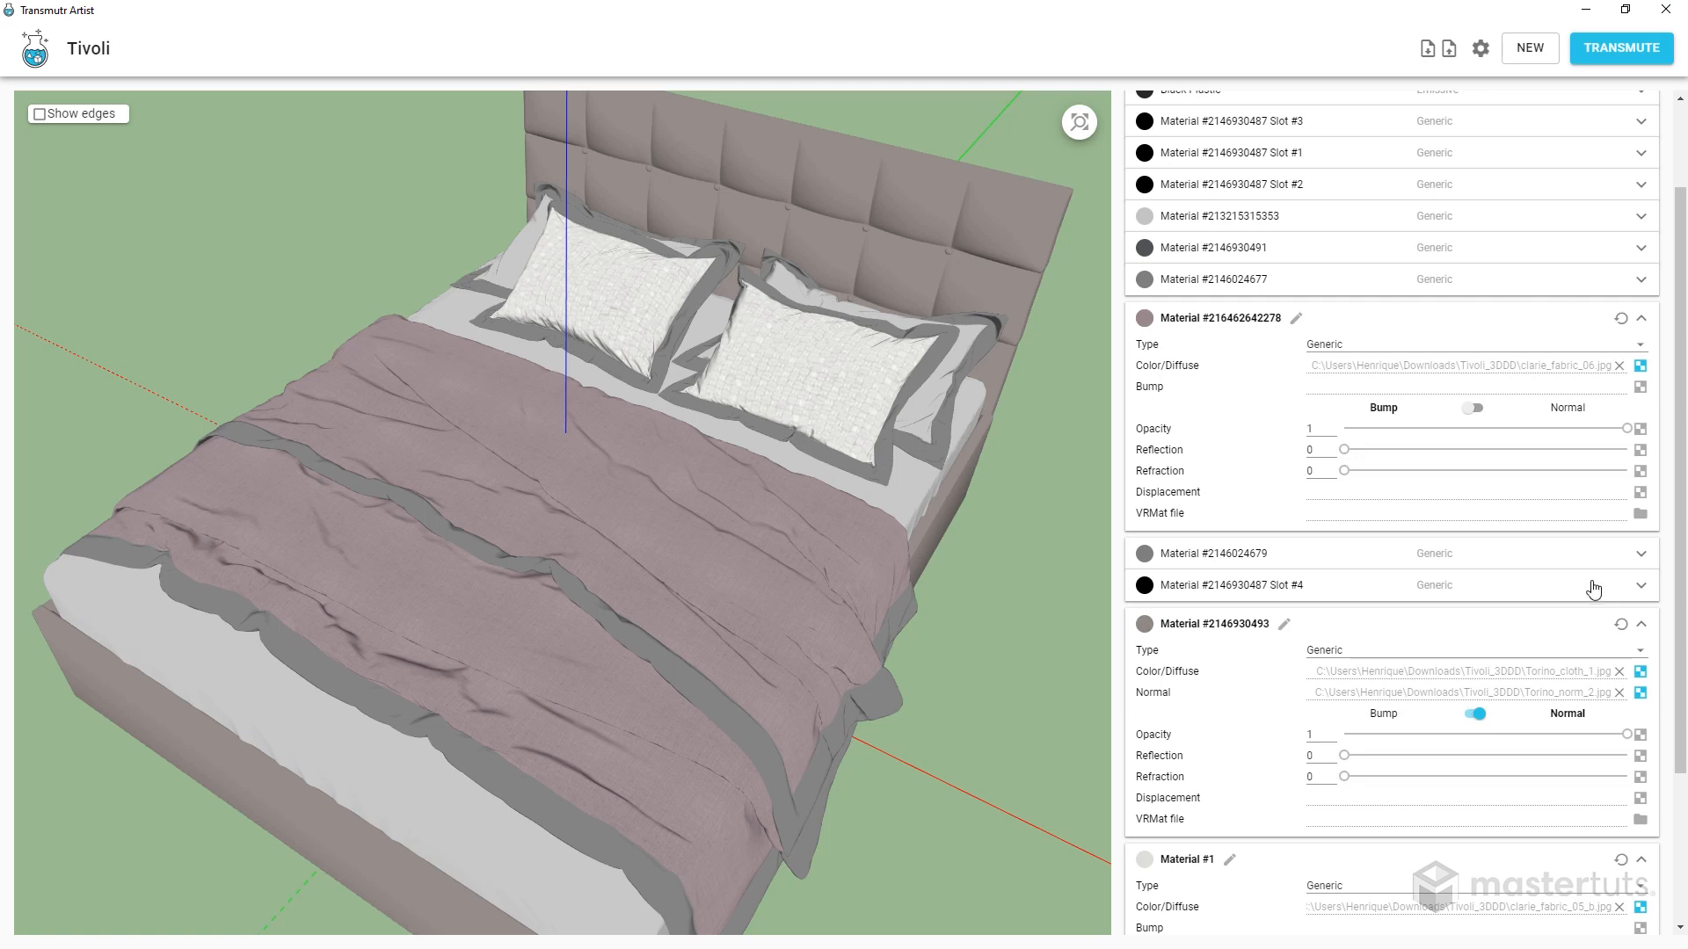
Extract SD_Fabric_Bluebird_Wrinkled.zip directly into the Downloads folder and delete the archive
{"action": "left_click", "coordinate": [811, 271]}
{"action": "right_click", "coordinate": [810, 271]}
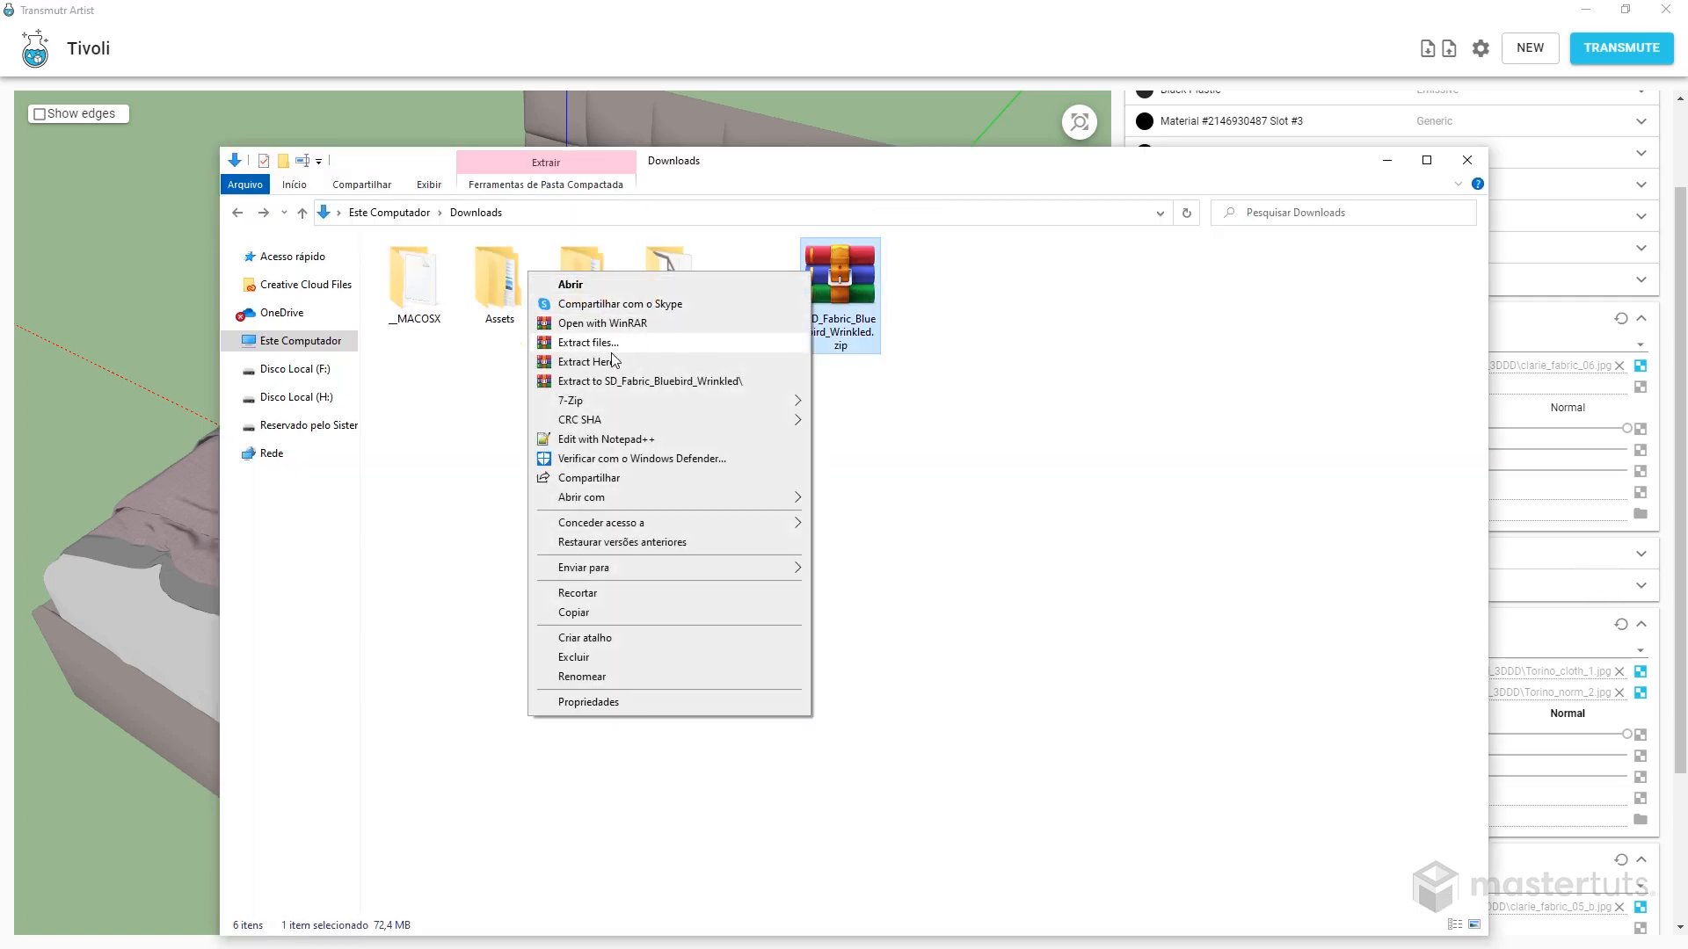
{"action": "left_click", "coordinate": [613, 361]}
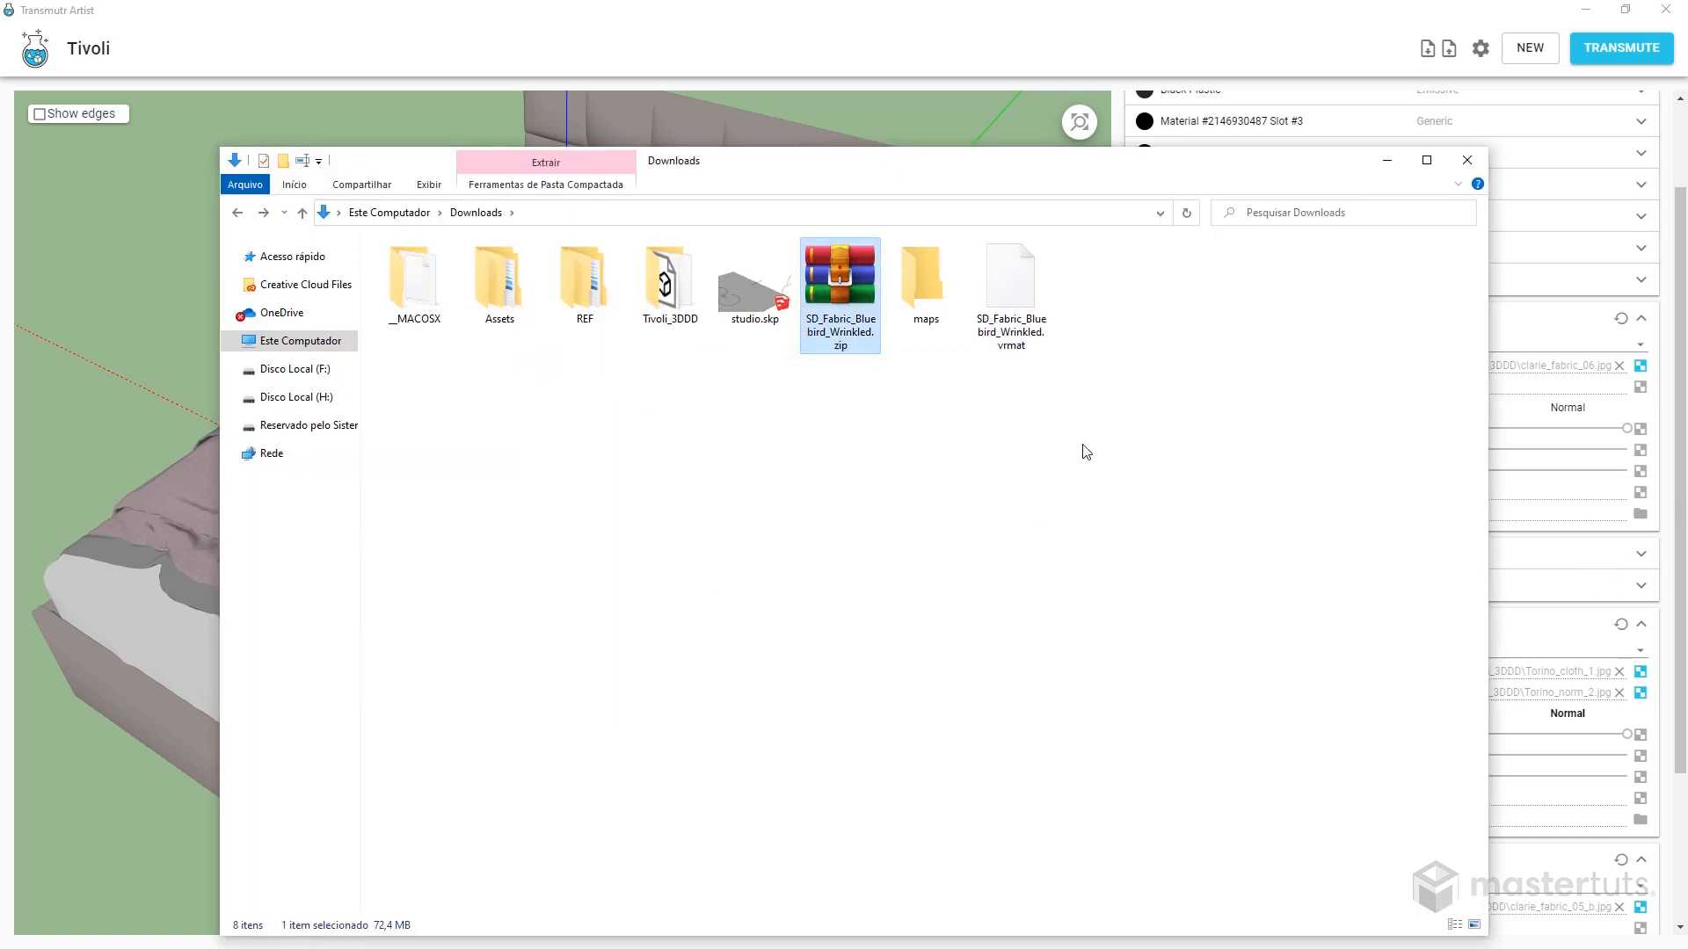
{"action": "key", "text": "Delete"}
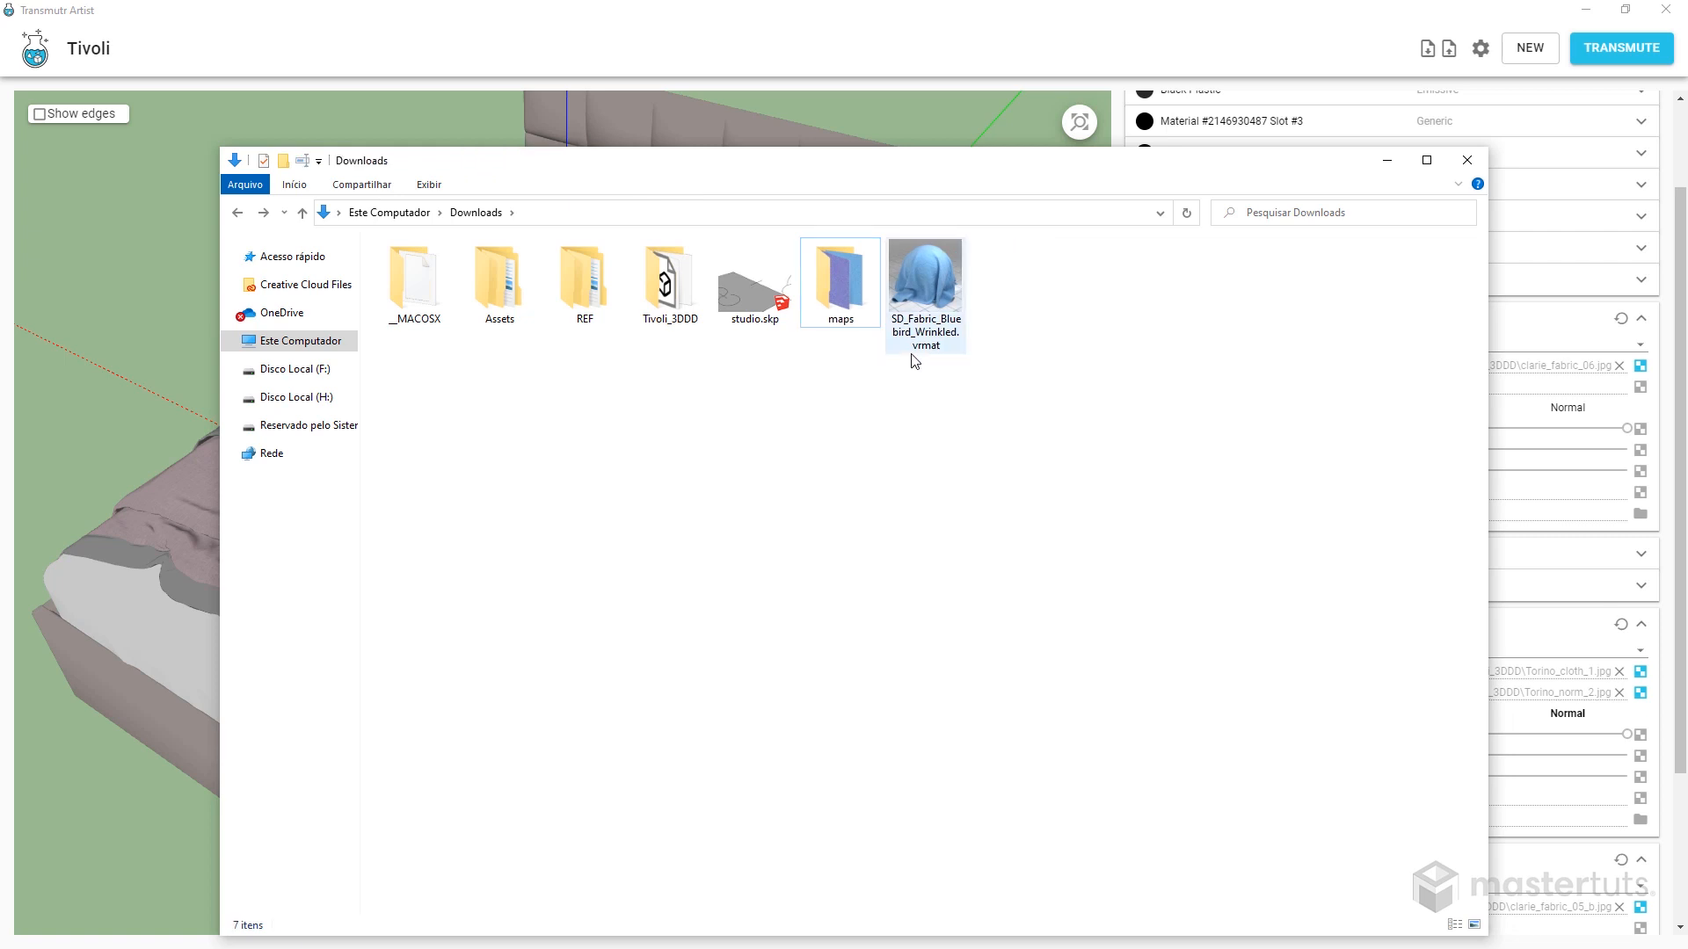
Examine the texture files in the fabric's extracted maps folder, then return to Transmutr Artist
{"action": "left_click", "coordinate": [927, 299]}
{"action": "double_click", "coordinate": [840, 276]}
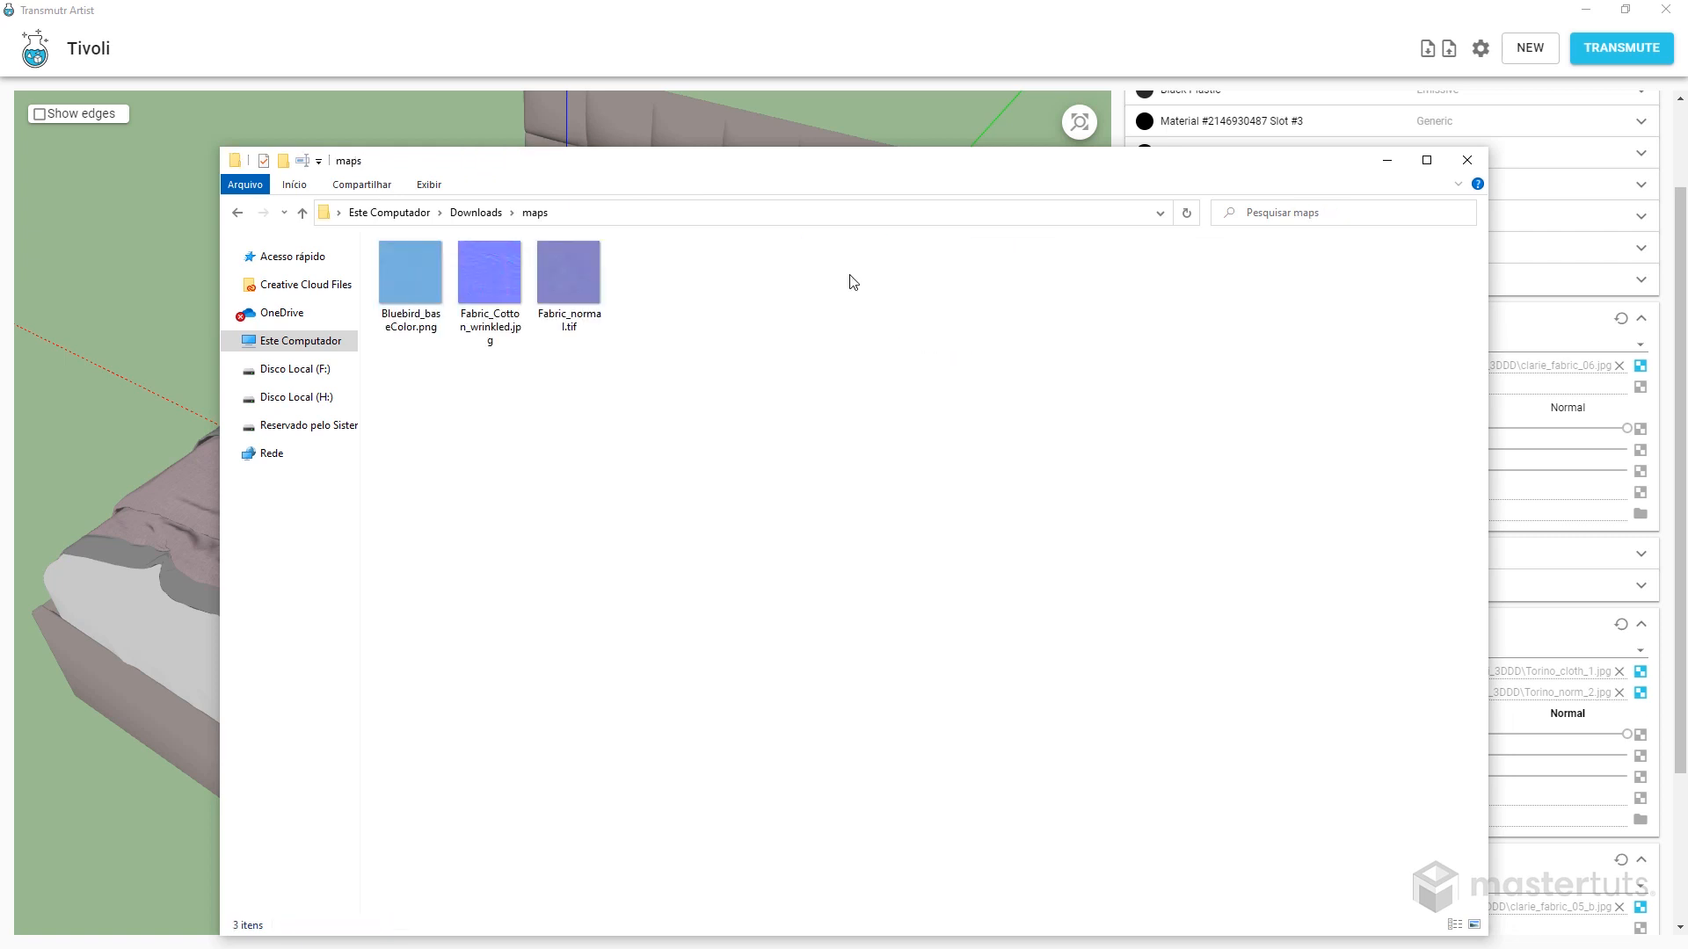
{"action": "left_click", "coordinate": [415, 287]}
{"action": "left_click", "coordinate": [551, 287]}
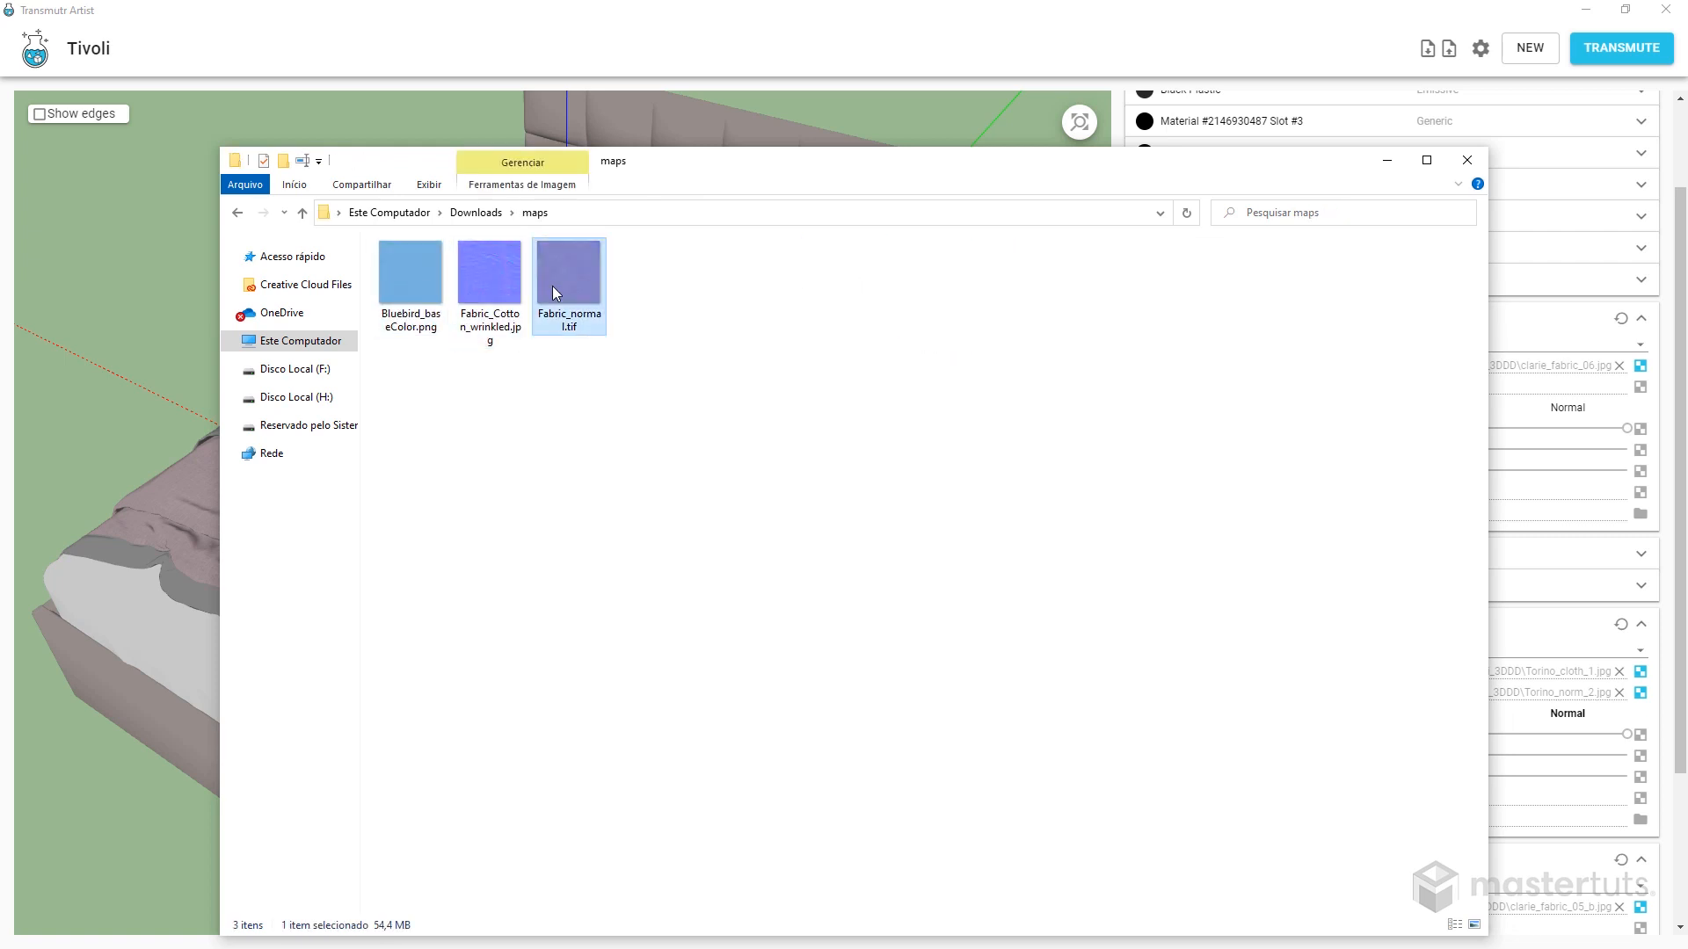
{"action": "left_click", "coordinate": [1388, 163]}
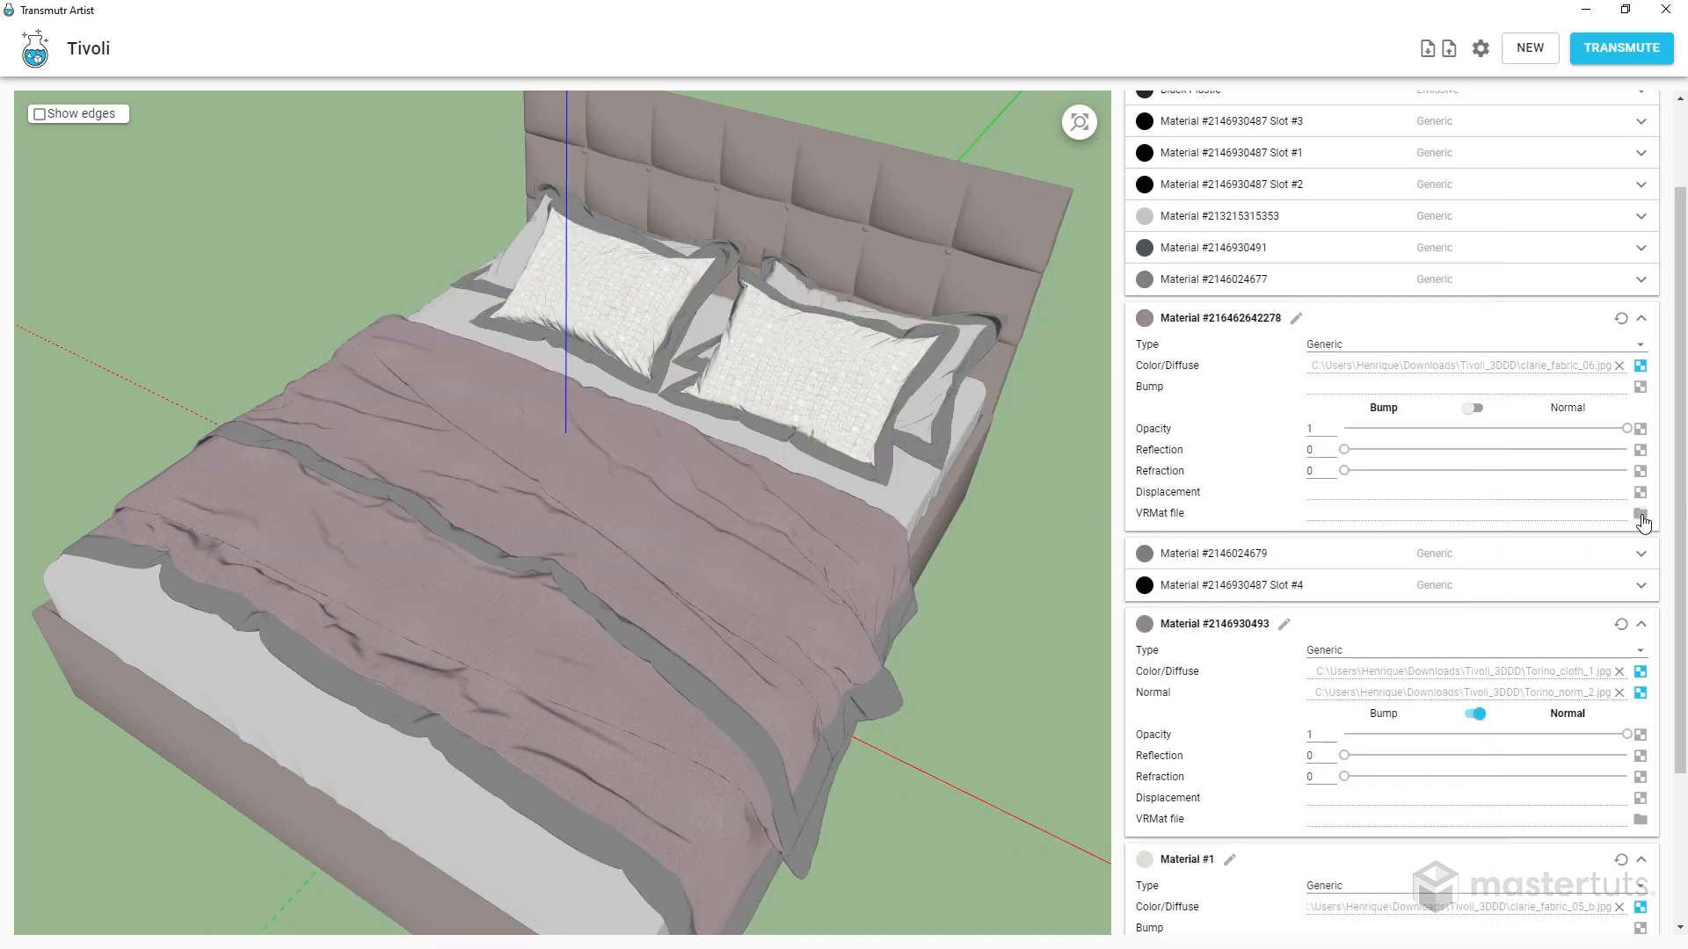
Link SD_Fabric_Bluebird_Wrinkled.vrmat from Downloads as the VRMat file of the blanket's material
{"action": "left_click", "coordinate": [1641, 515]}
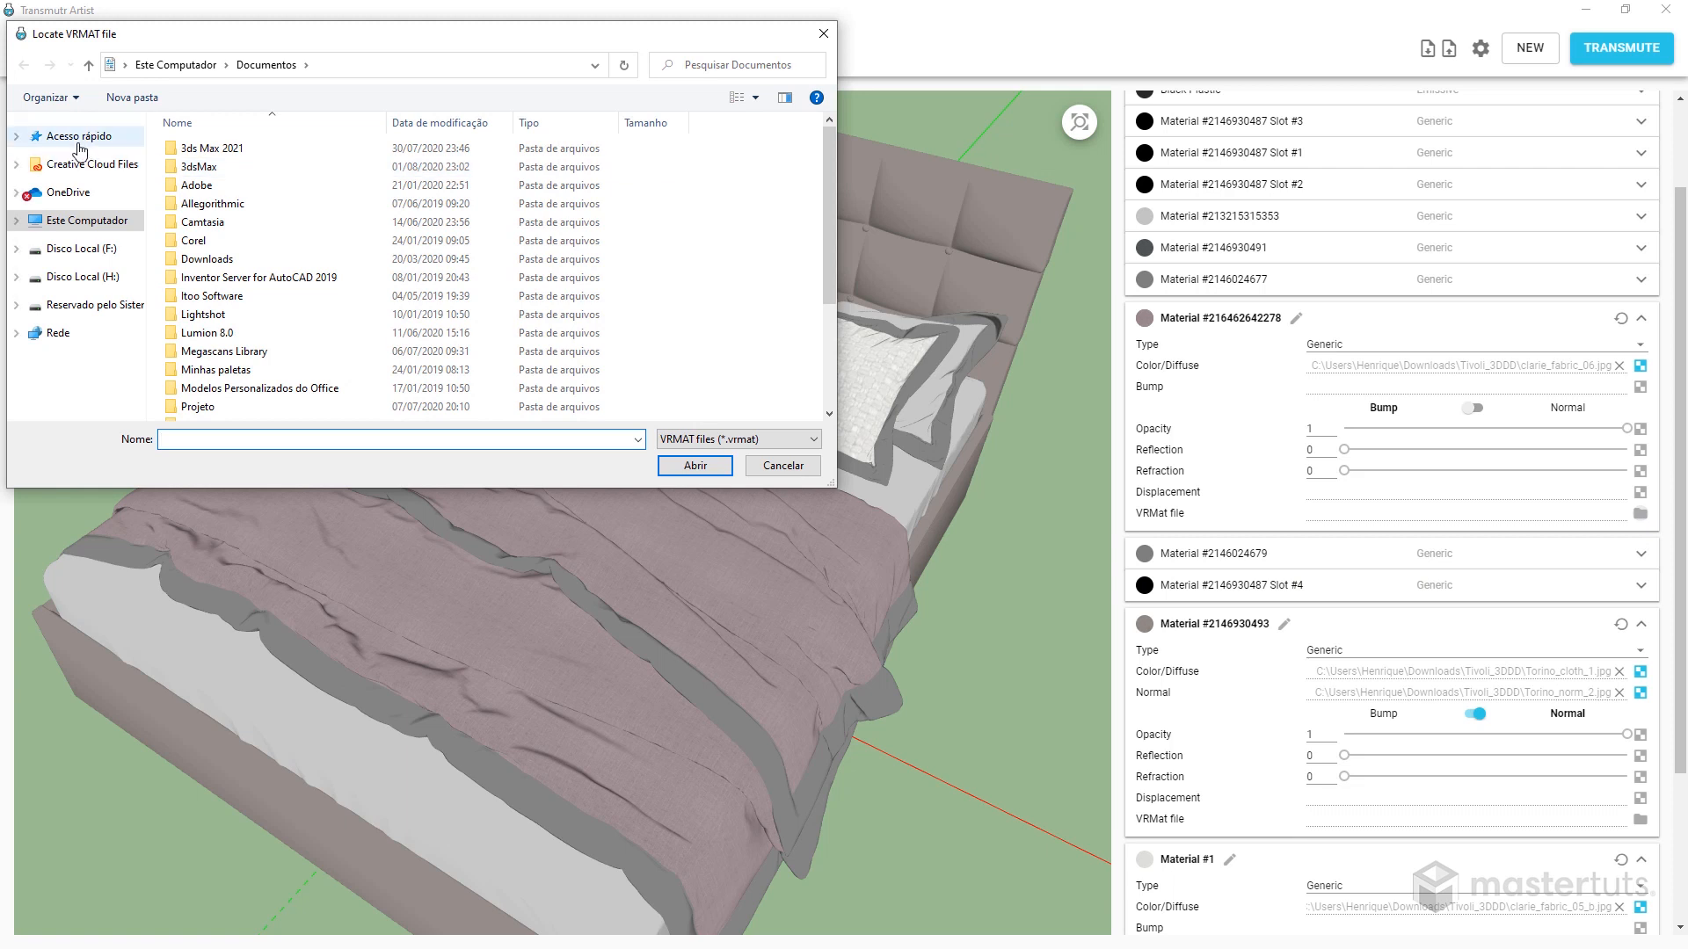
{"action": "left_click", "coordinate": [79, 136]}
{"action": "double_click", "coordinate": [451, 167]}
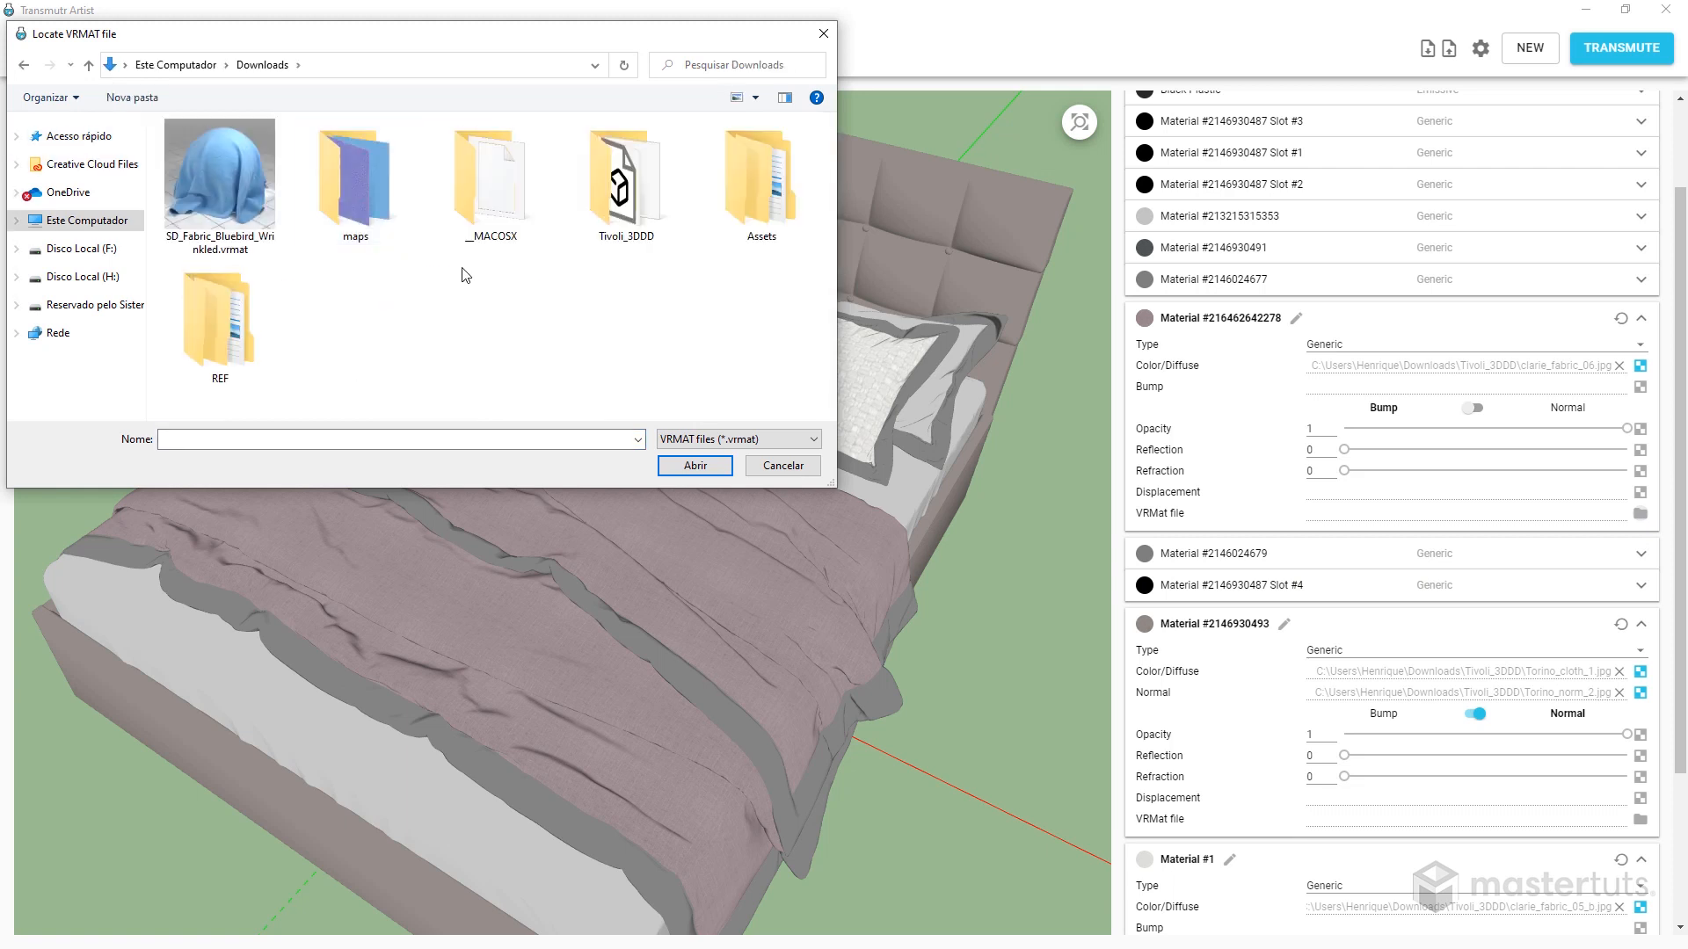
{"action": "left_click", "coordinate": [237, 178]}
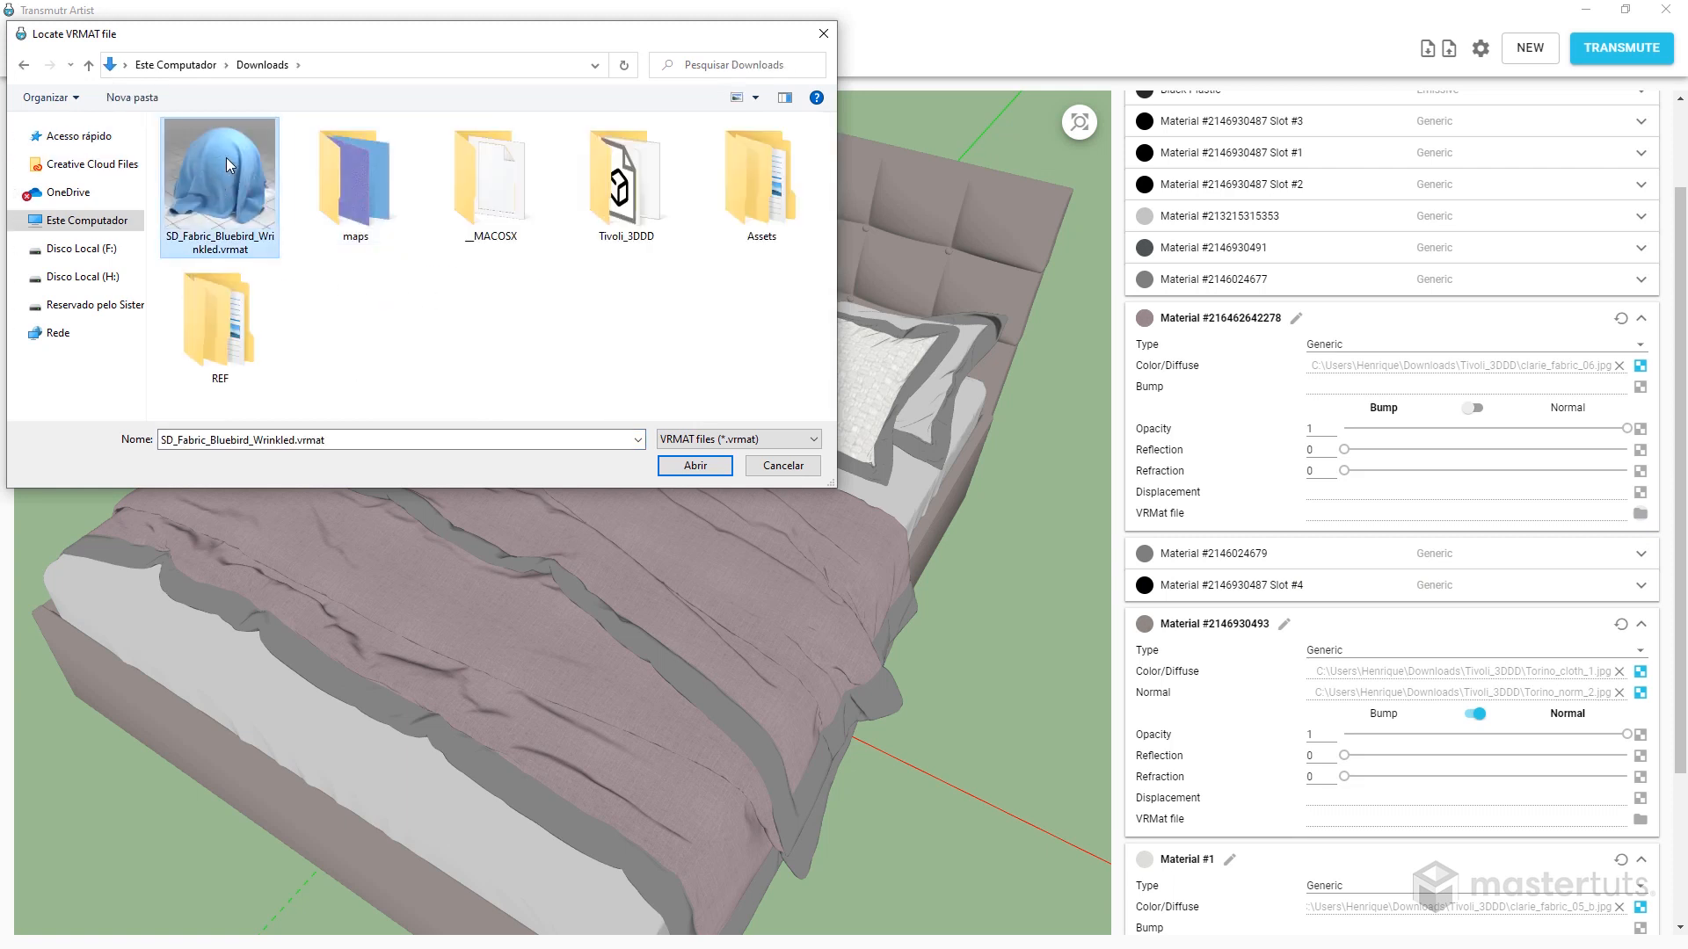
{"action": "double_click", "coordinate": [227, 185]}
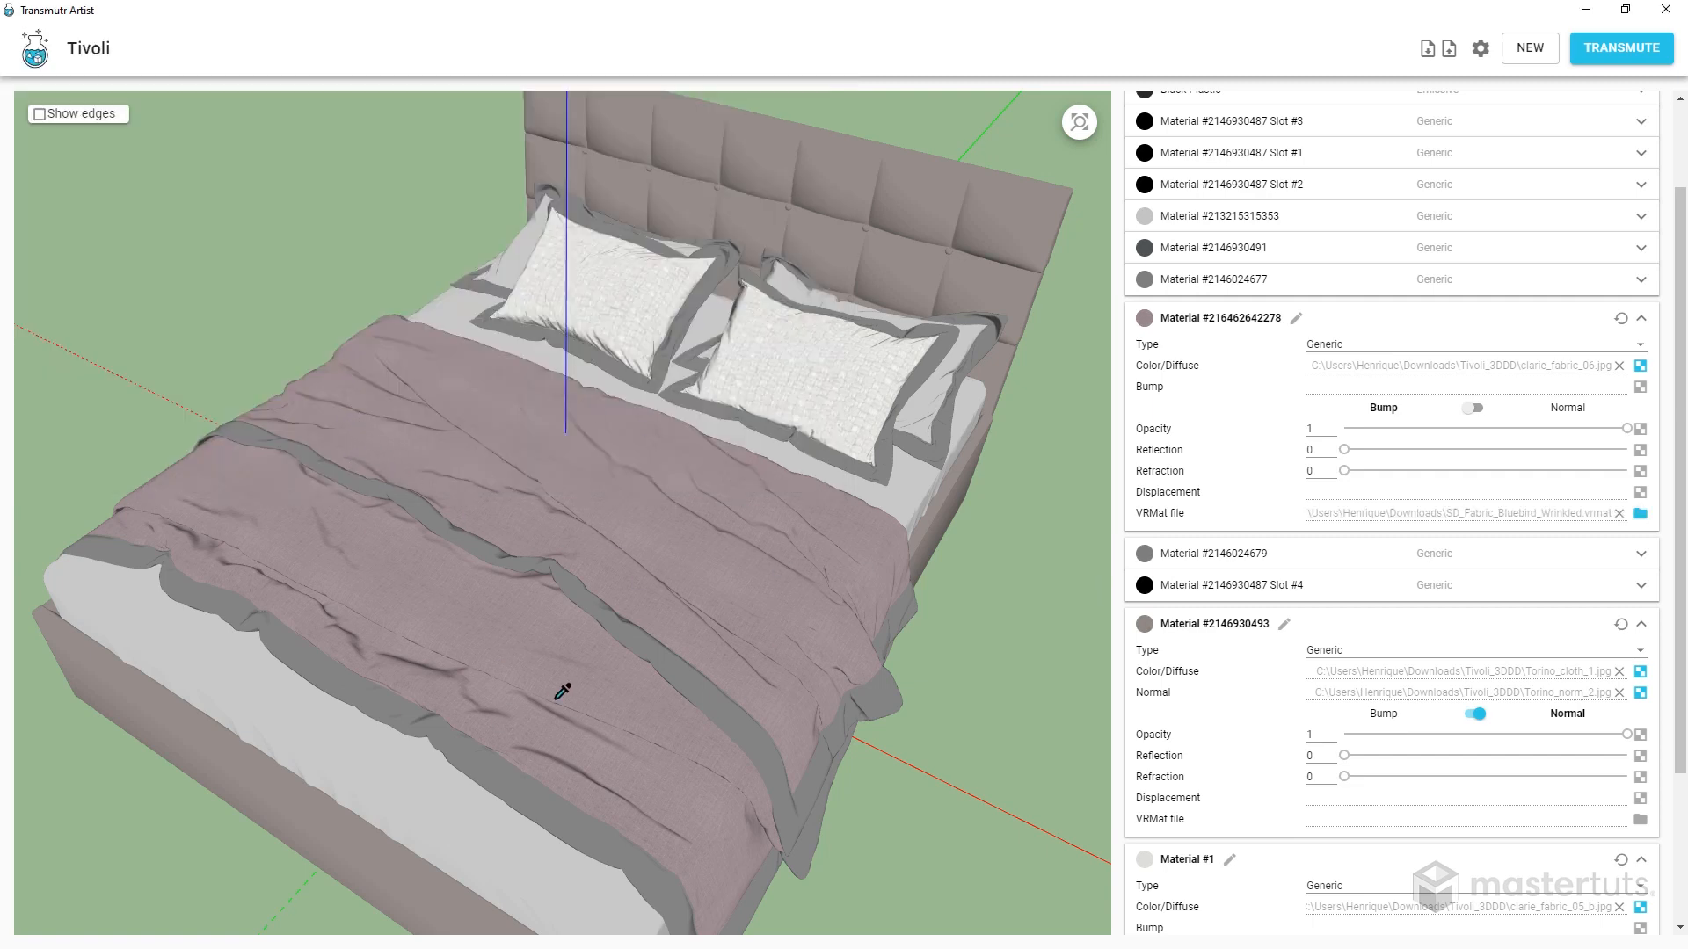
{"action": "left_click_drag", "start_coordinate": [668, 559], "coordinate": [694, 519]}
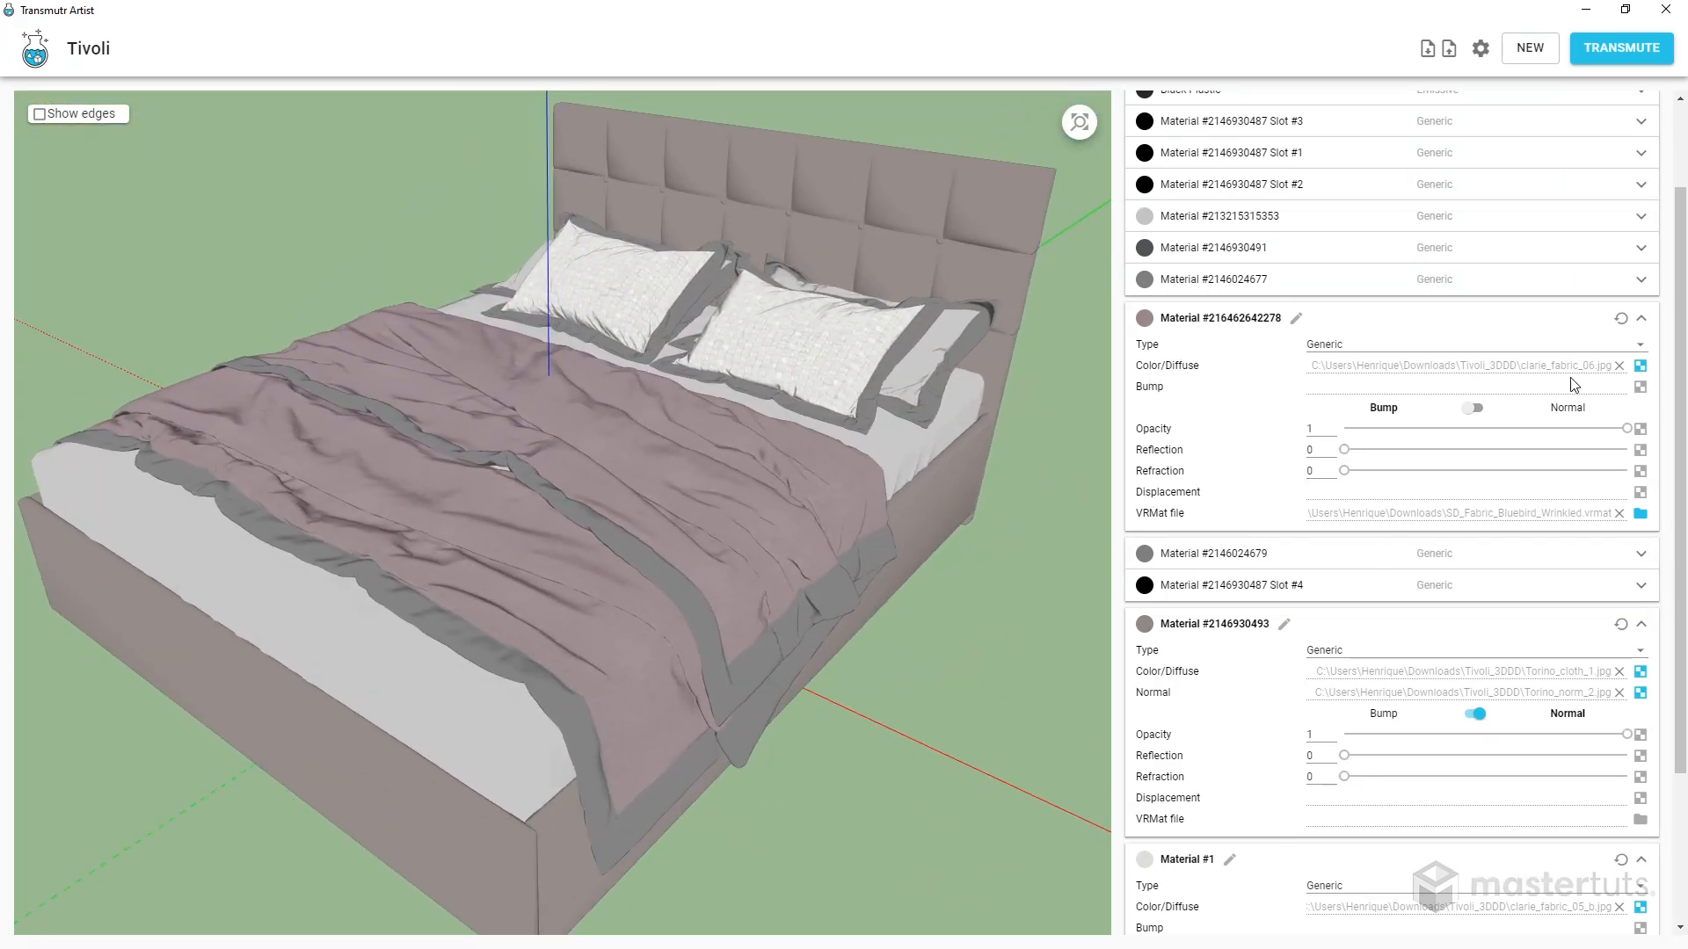
Replace the blanket material's color/diffuse texture with Bluebird_baseColor.png from the maps folder and check the weave on the bed
{"action": "left_click", "coordinate": [1641, 366]}
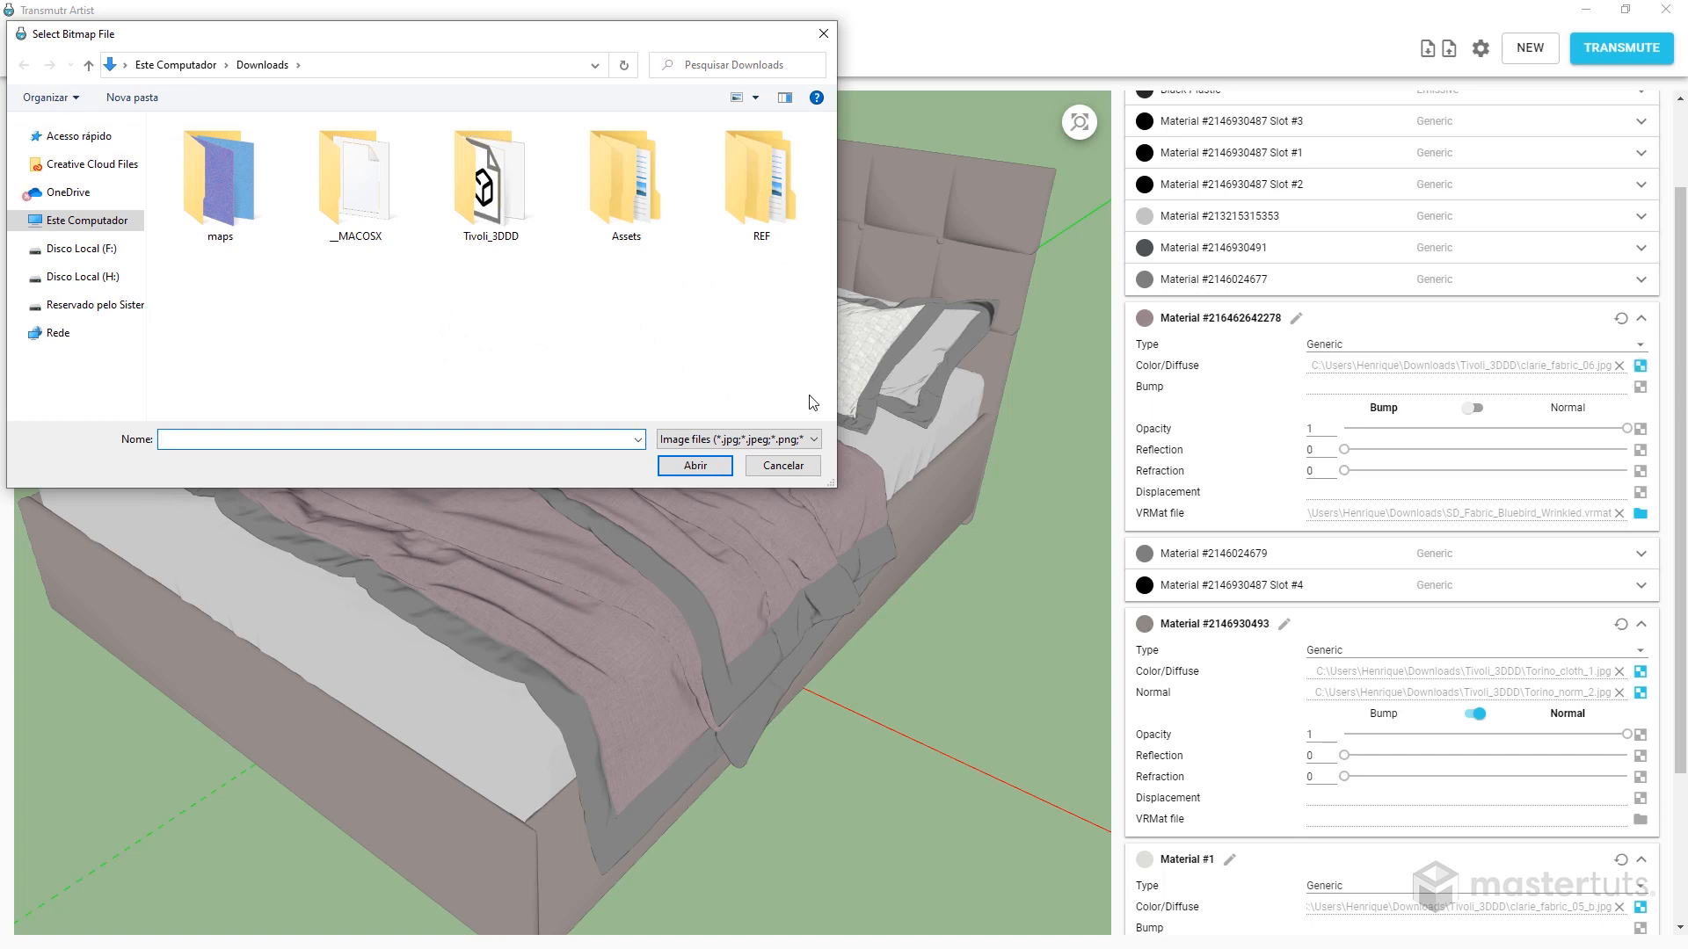
{"action": "double_click", "coordinate": [222, 180]}
{"action": "left_click", "coordinate": [220, 186]}
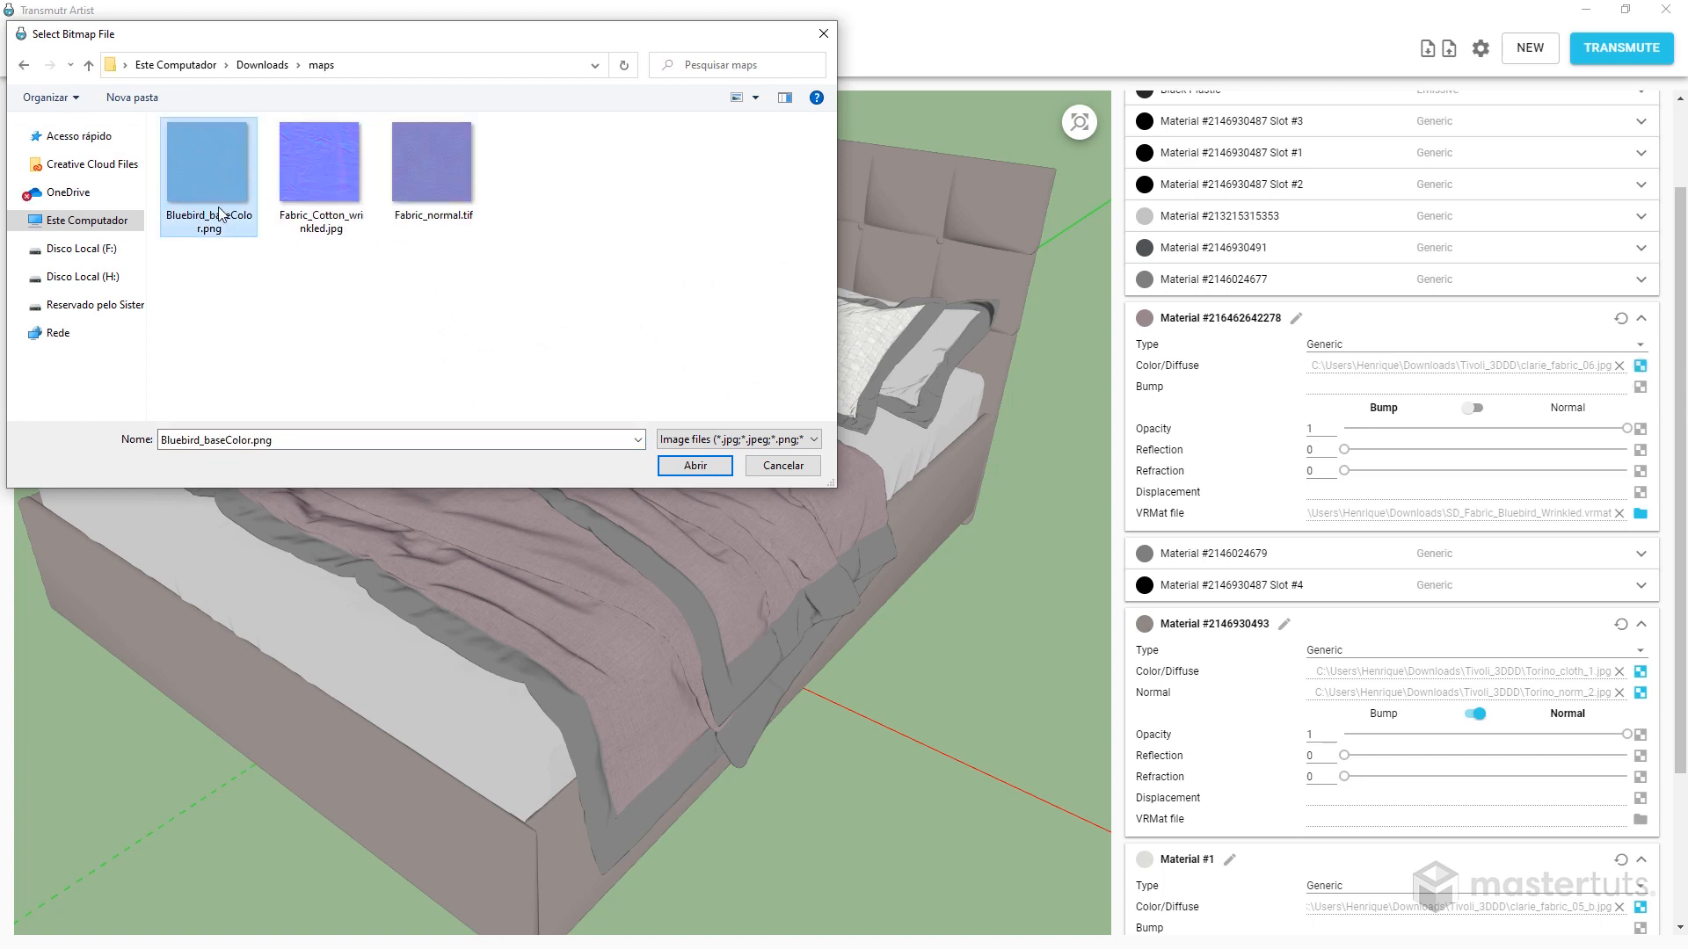
{"action": "left_click", "coordinate": [695, 466]}
{"action": "scroll", "coordinate": [655, 519], "scroll_direction": "up", "scroll_amount": 3}
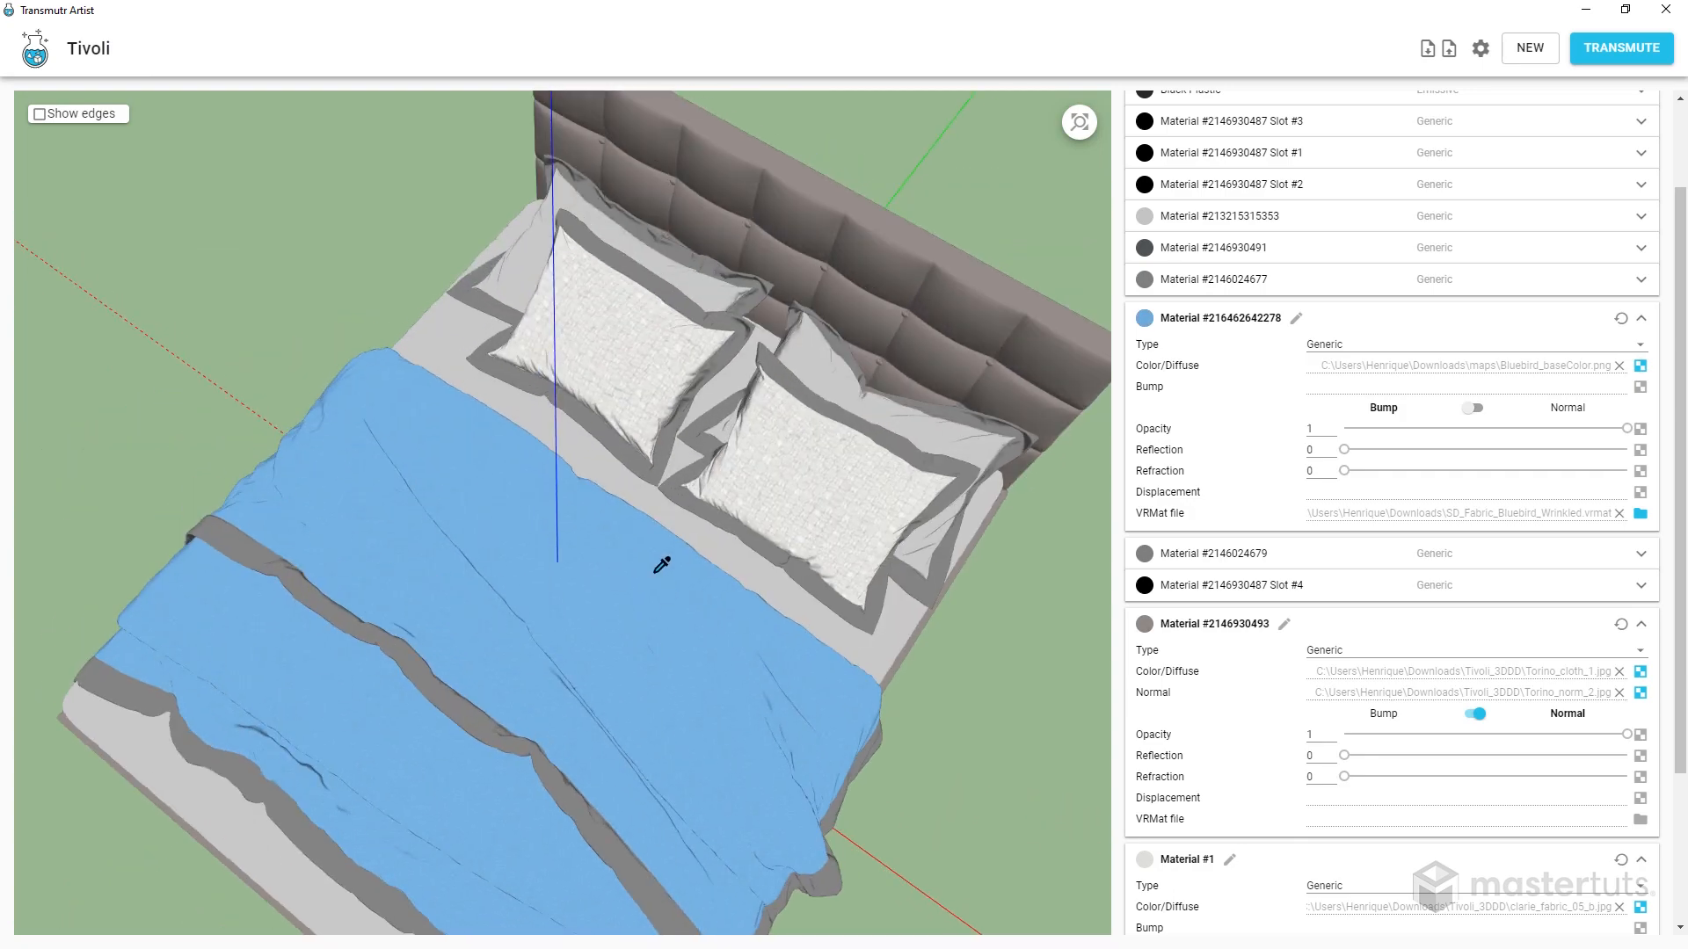
{"action": "scroll", "coordinate": [619, 605], "scroll_direction": "up", "scroll_amount": 5}
{"action": "left_click_drag", "start_coordinate": [715, 593], "coordinate": [772, 513]}
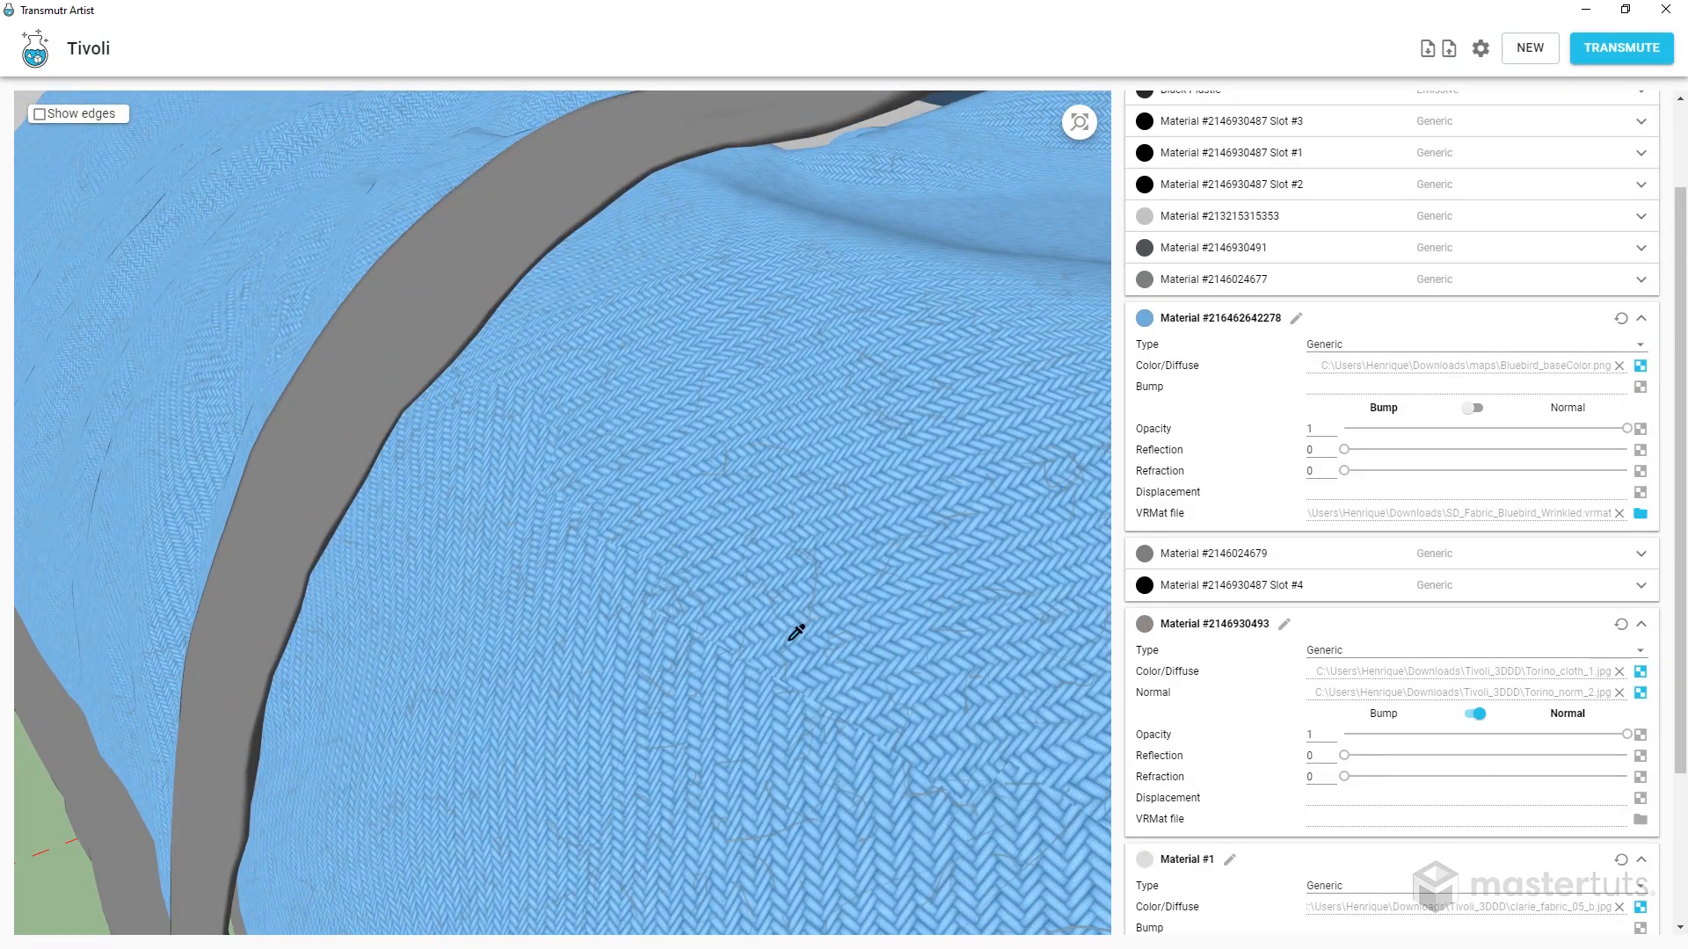
{"action": "scroll", "coordinate": [656, 614], "scroll_direction": "down", "scroll_amount": 10}
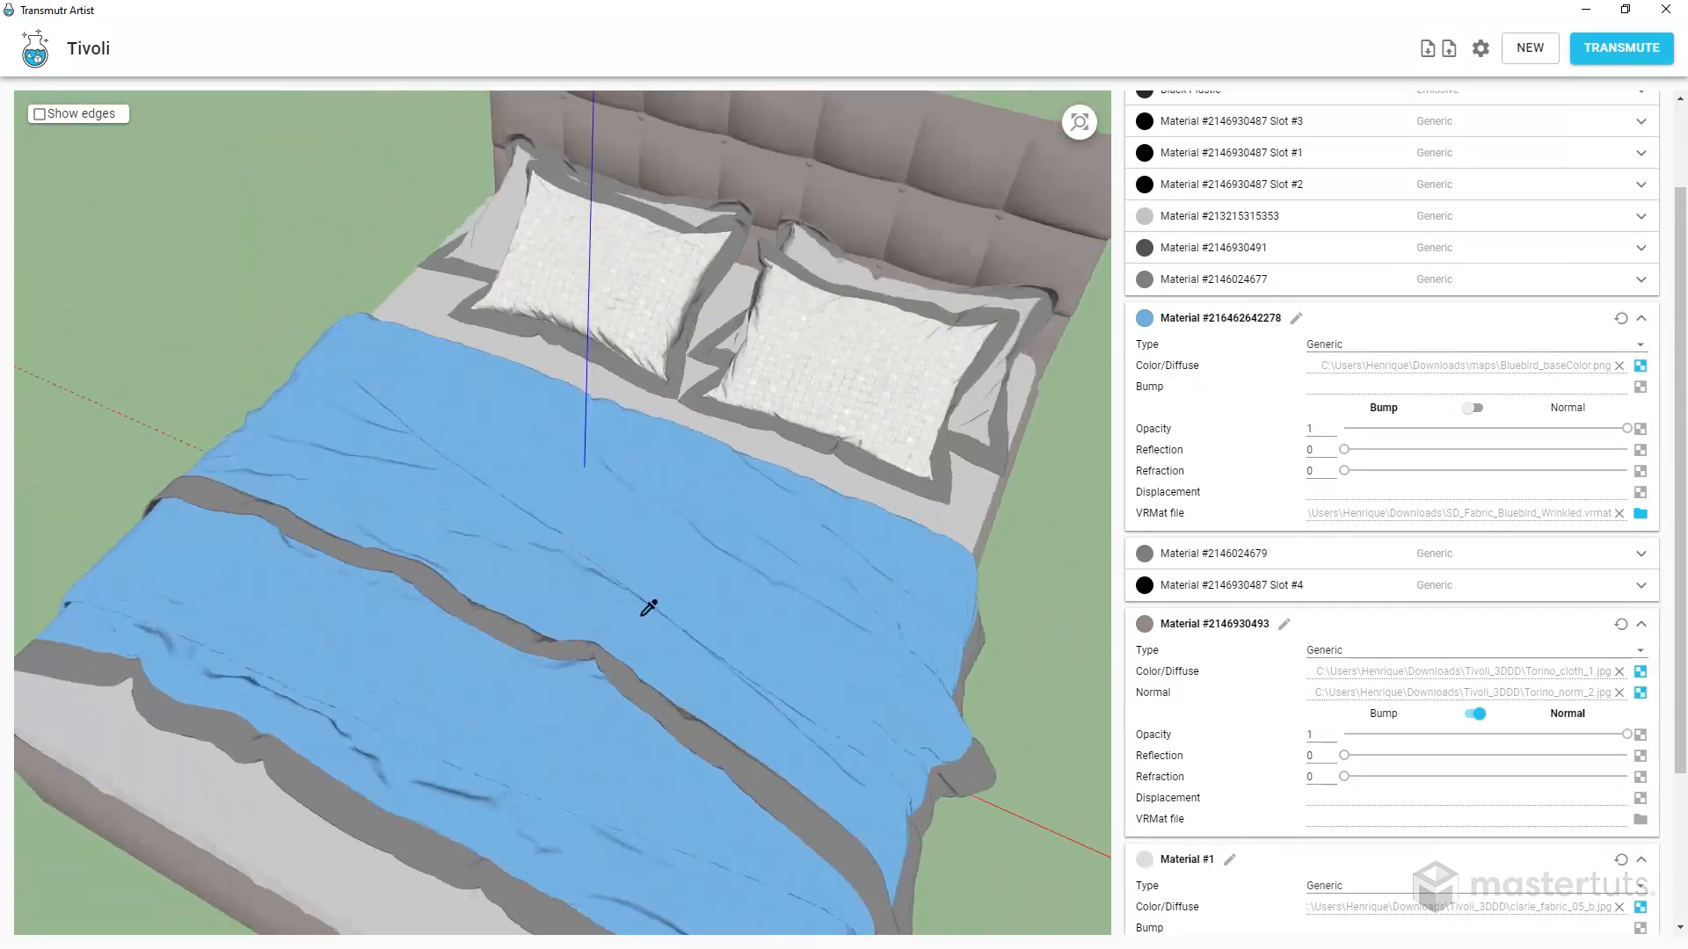
{"action": "left_click_drag", "start_coordinate": [648, 608], "coordinate": [794, 587]}
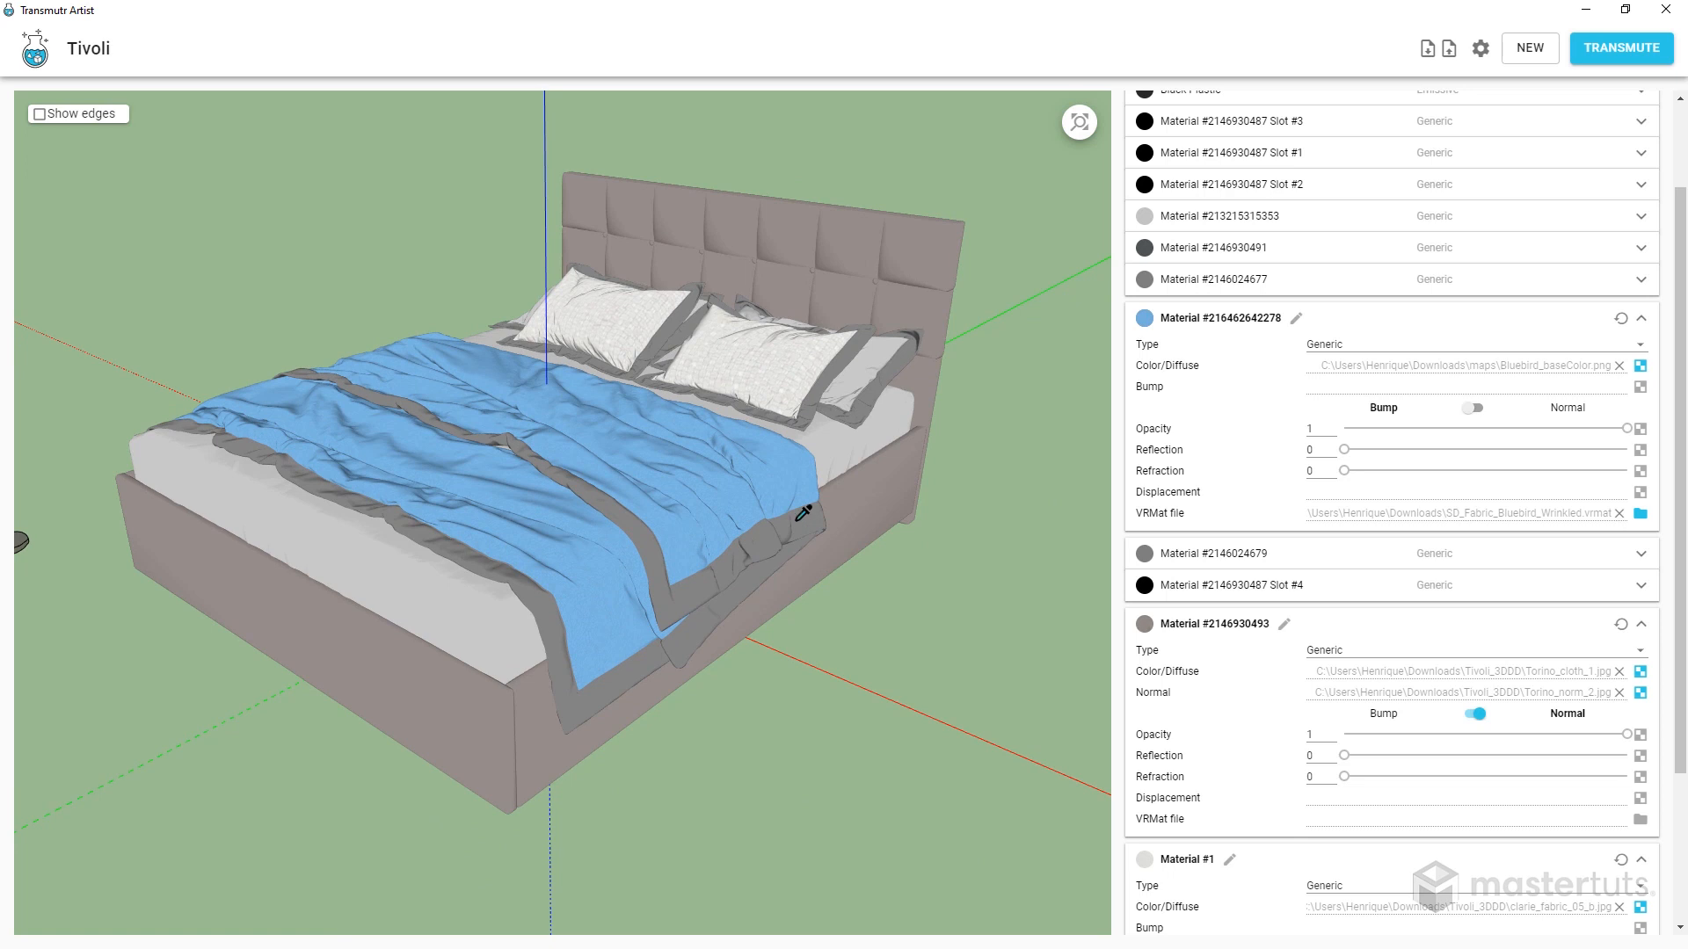
{"action": "left_click_drag", "start_coordinate": [765, 464], "coordinate": [758, 489]}
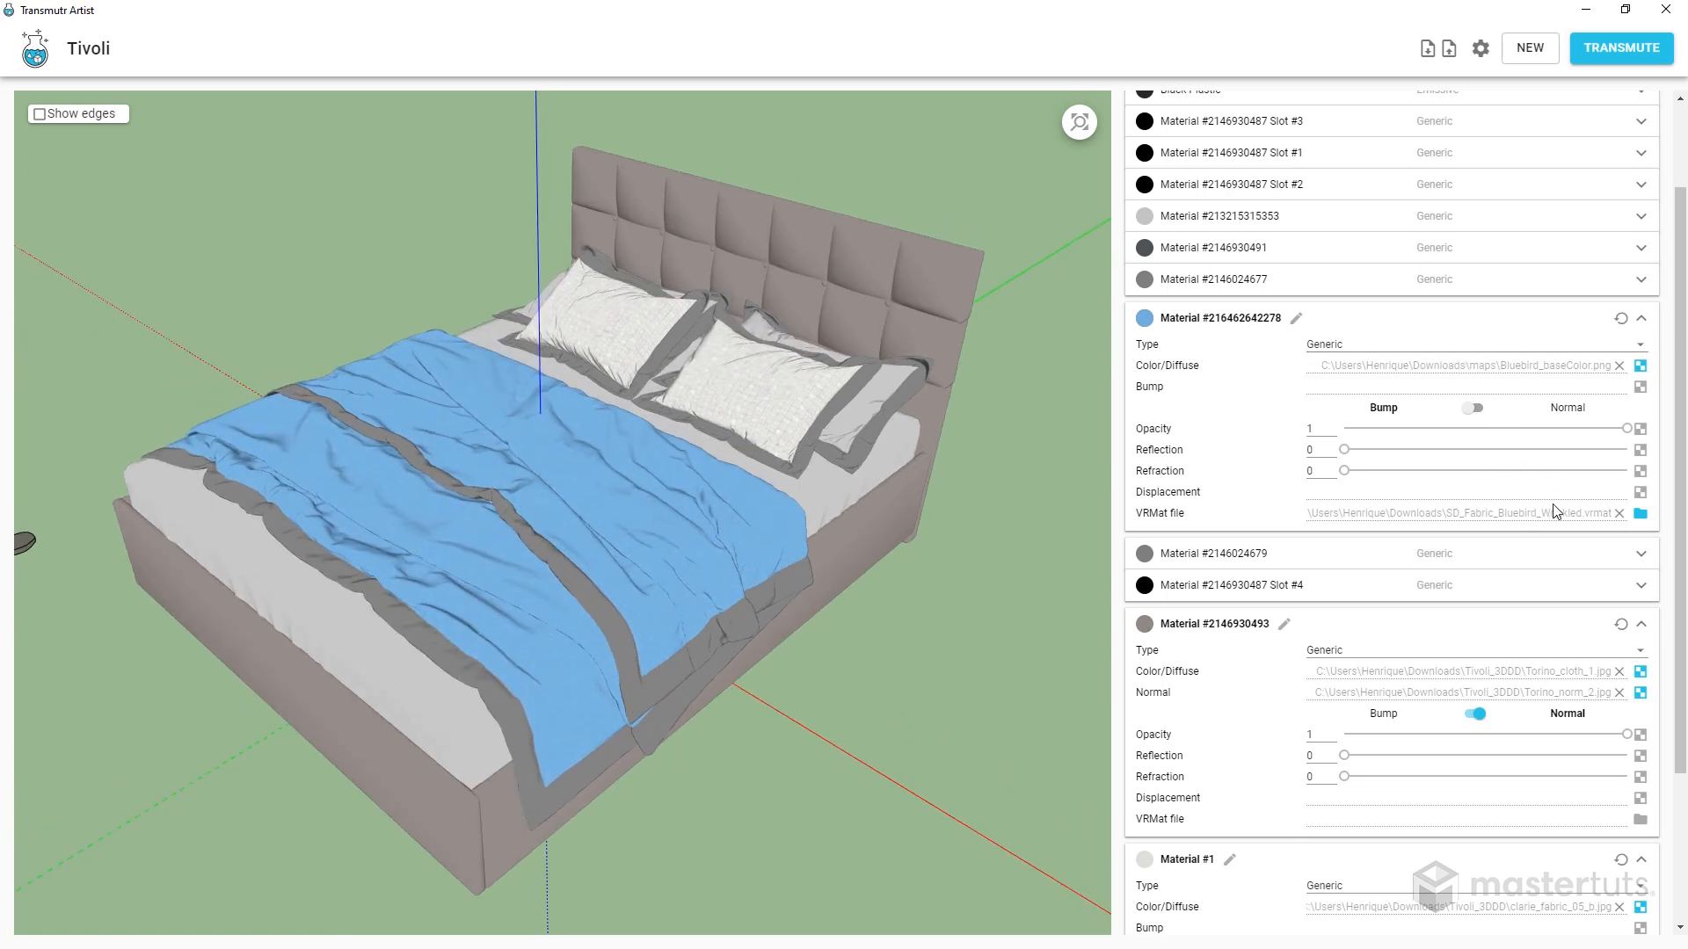
{"action": "left_click_drag", "start_coordinate": [866, 547], "coordinate": [846, 563]}
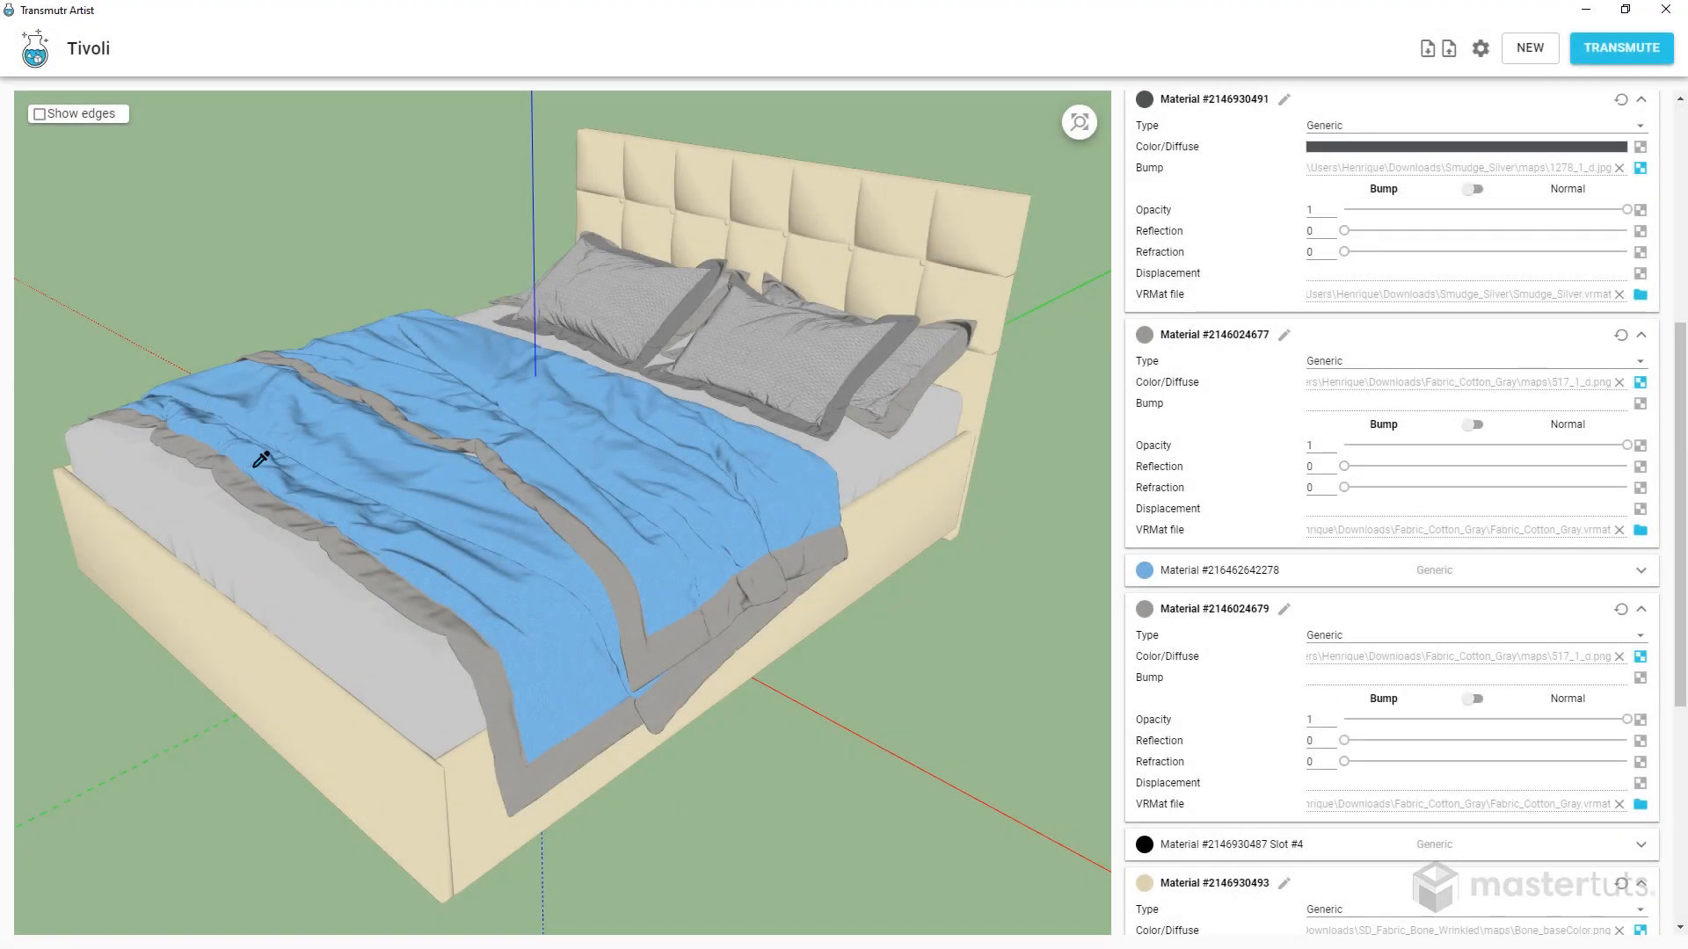
Check the finished materials on the pillows and blanket, then transmute the bed to Tivoli.skp in the Downloads folder
{"action": "left_click_drag", "start_coordinate": [322, 585], "coordinate": [180, 571]}
{"action": "scroll", "coordinate": [666, 563], "scroll_direction": "up", "scroll_amount": 5}
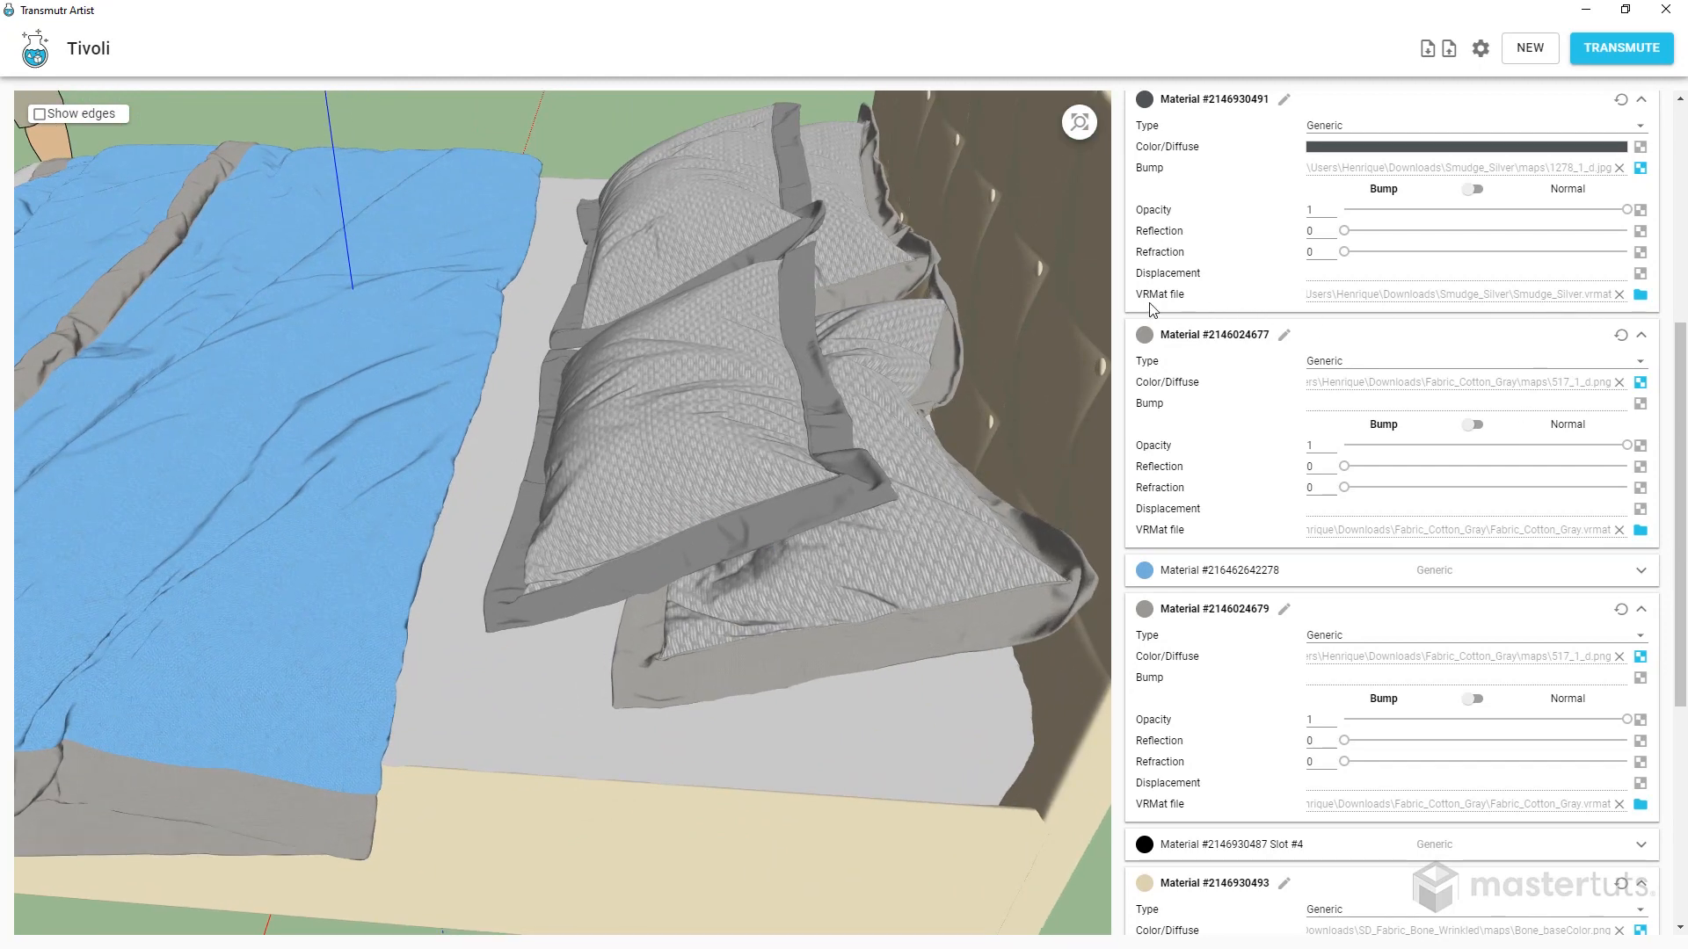
{"action": "left_click_drag", "start_coordinate": [642, 530], "coordinate": [800, 529]}
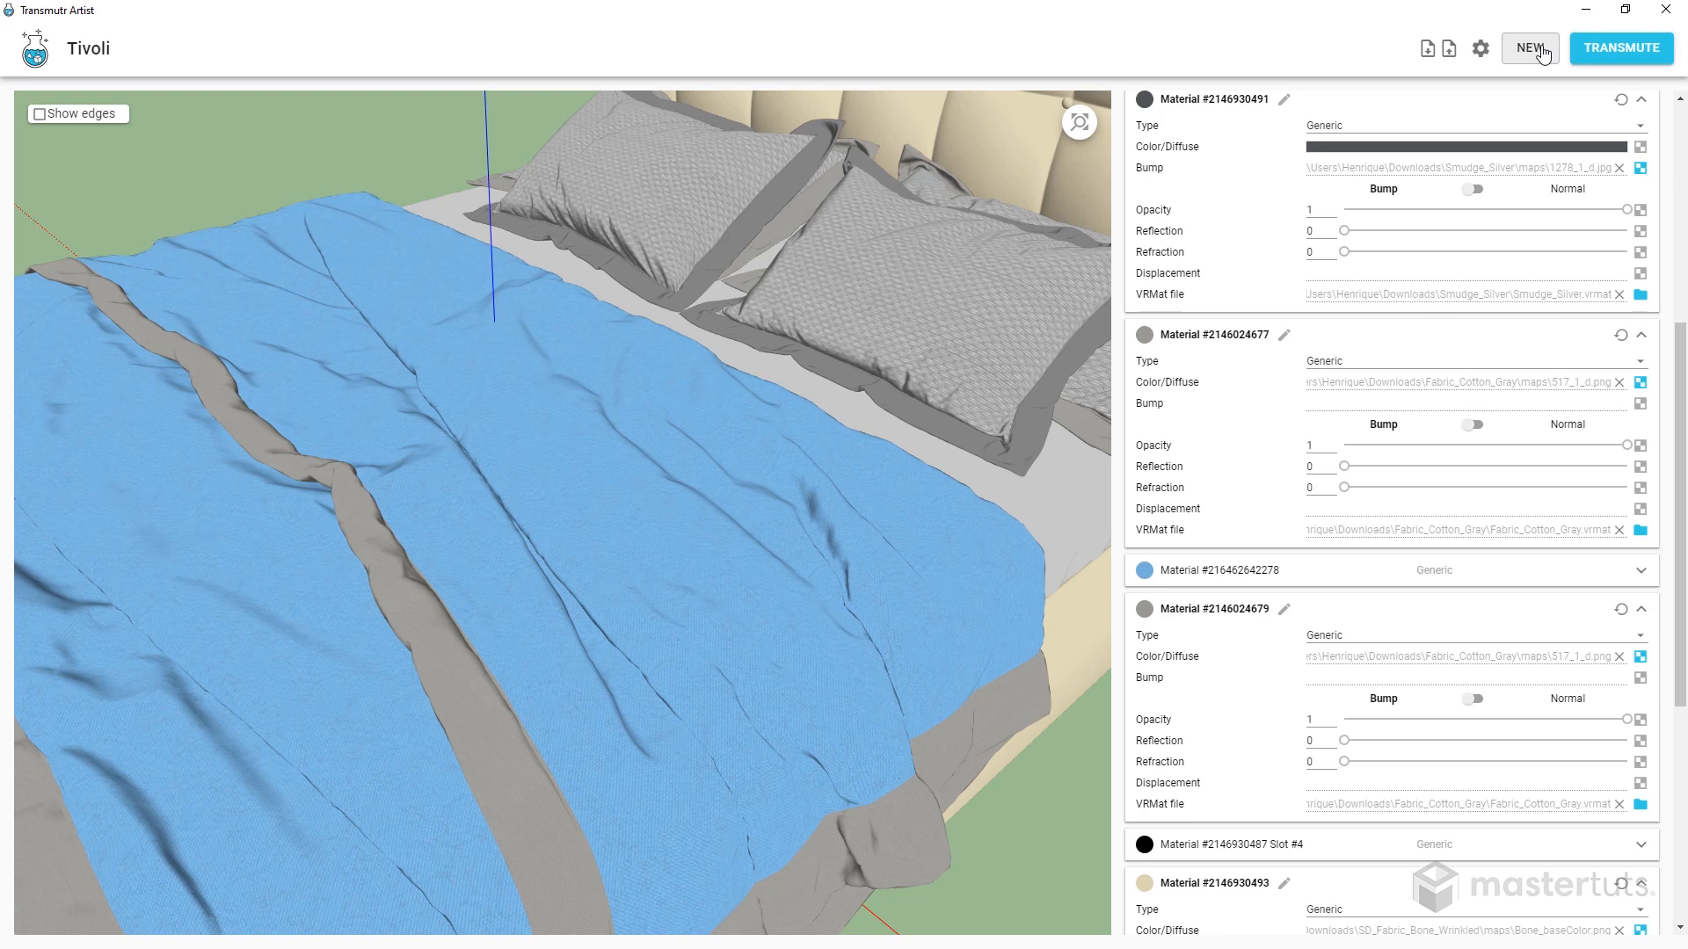
{"action": "left_click", "coordinate": [1620, 49]}
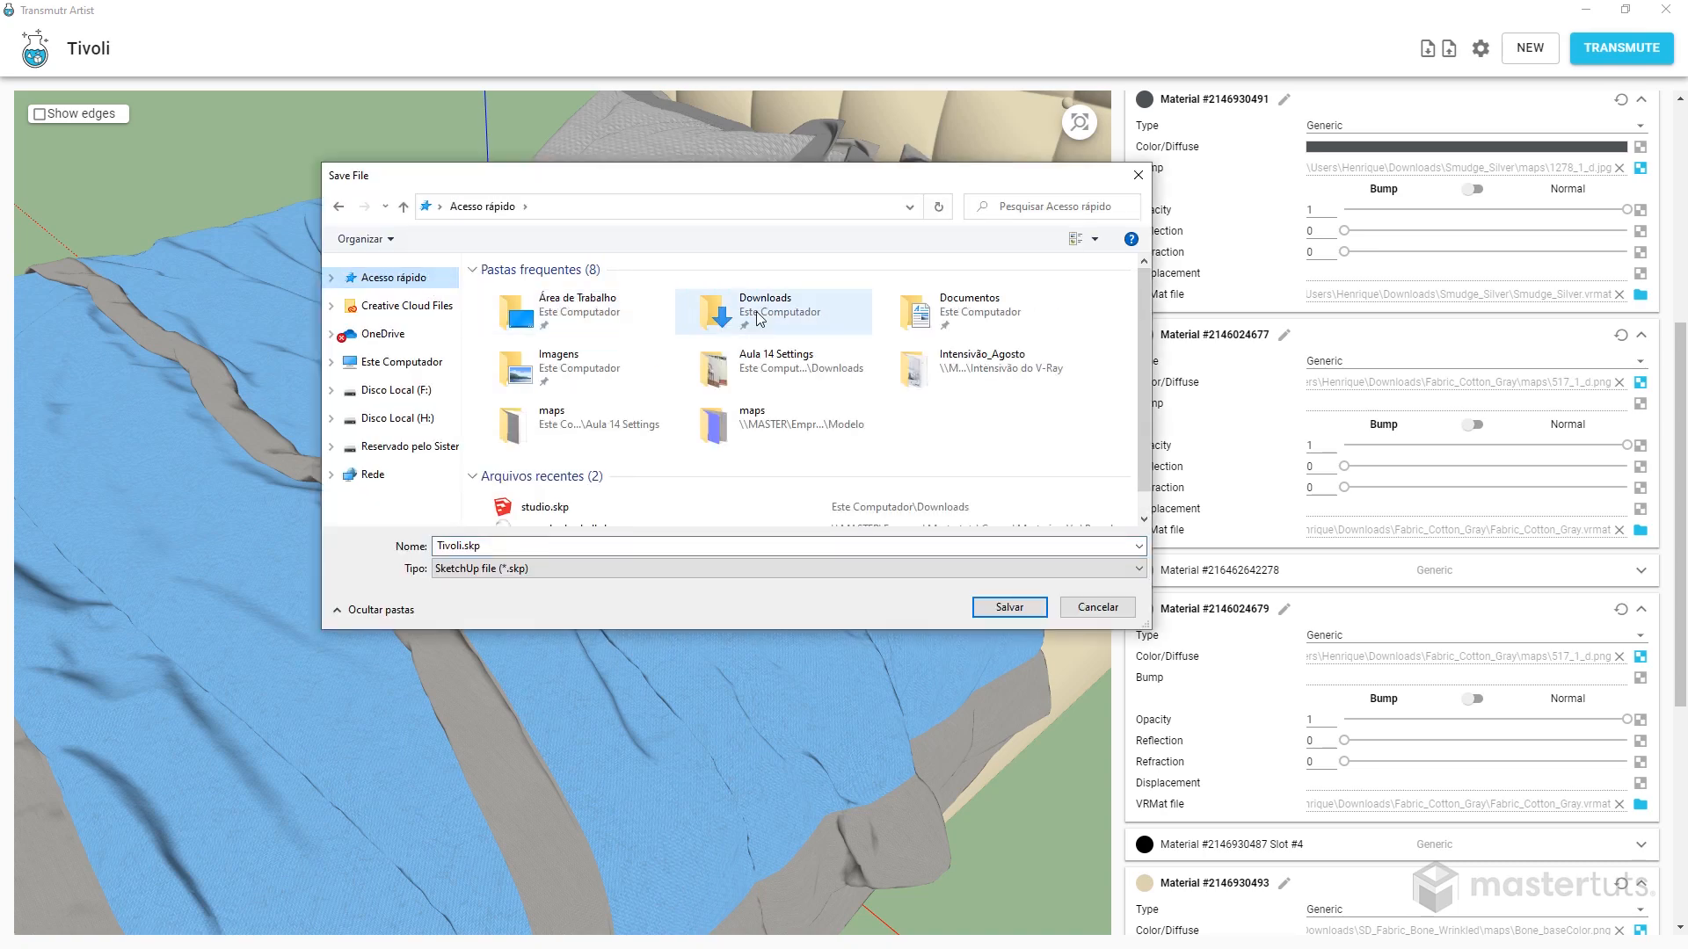
{"action": "double_click", "coordinate": [742, 320]}
{"action": "left_click", "coordinate": [1009, 606]}
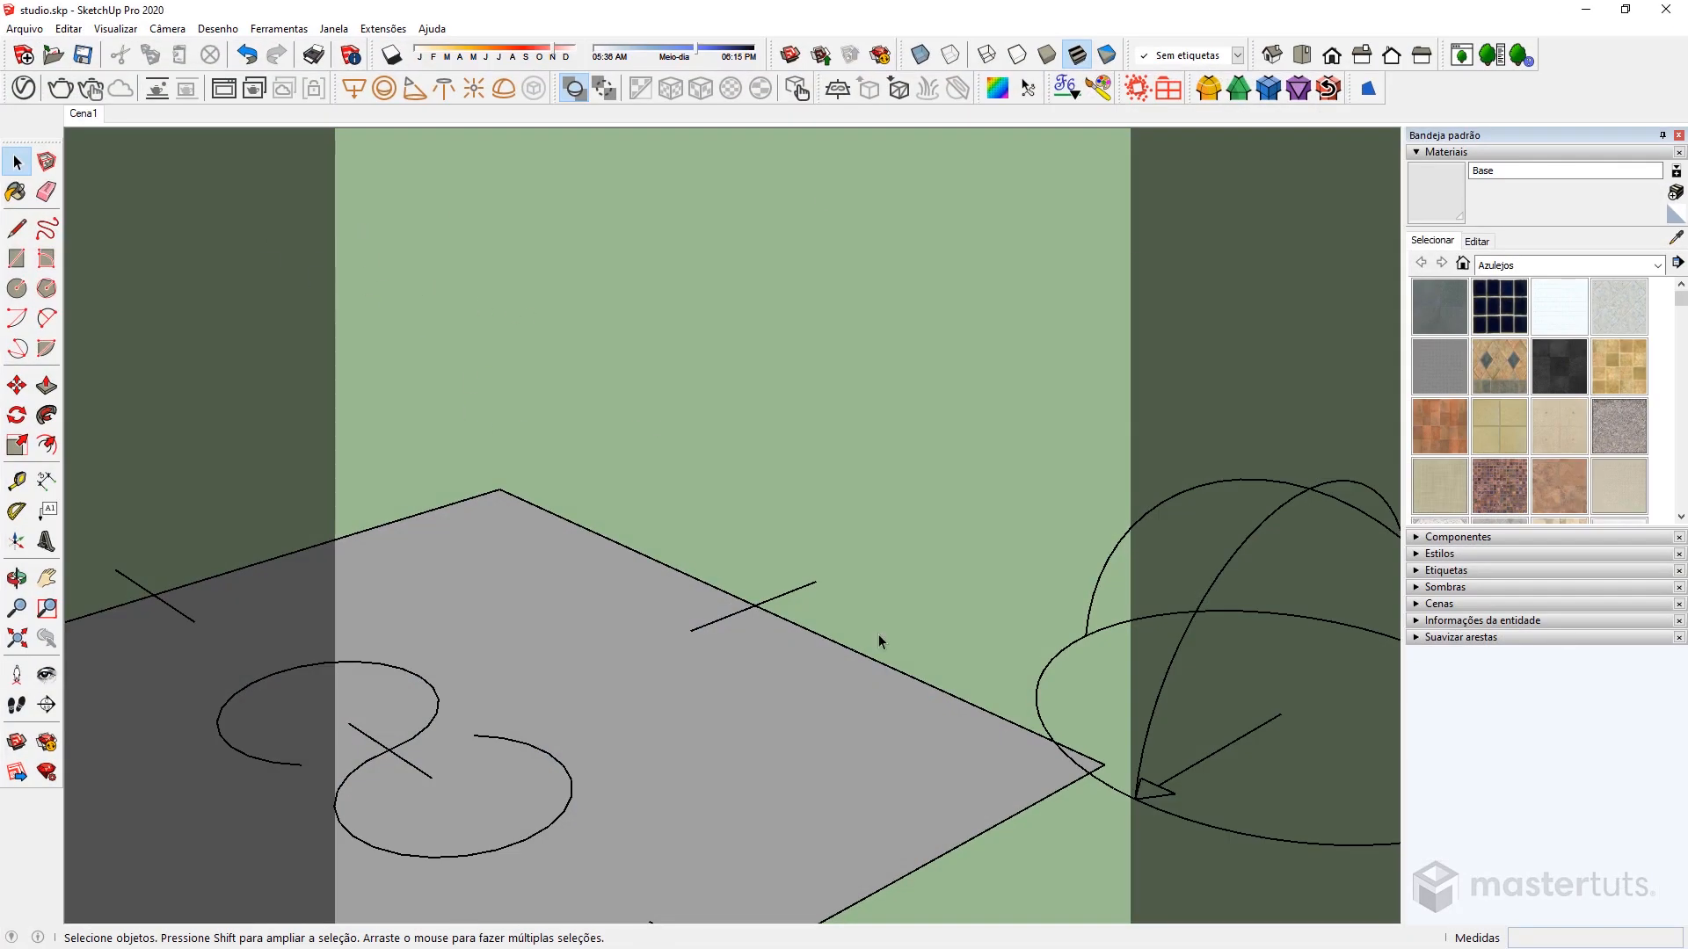
Switch to SketchUp, import Tivoli.skp from Downloads into the studio.skp scene, and place the bed on the studio floor
{"action": "left_click", "coordinate": [24, 28]}
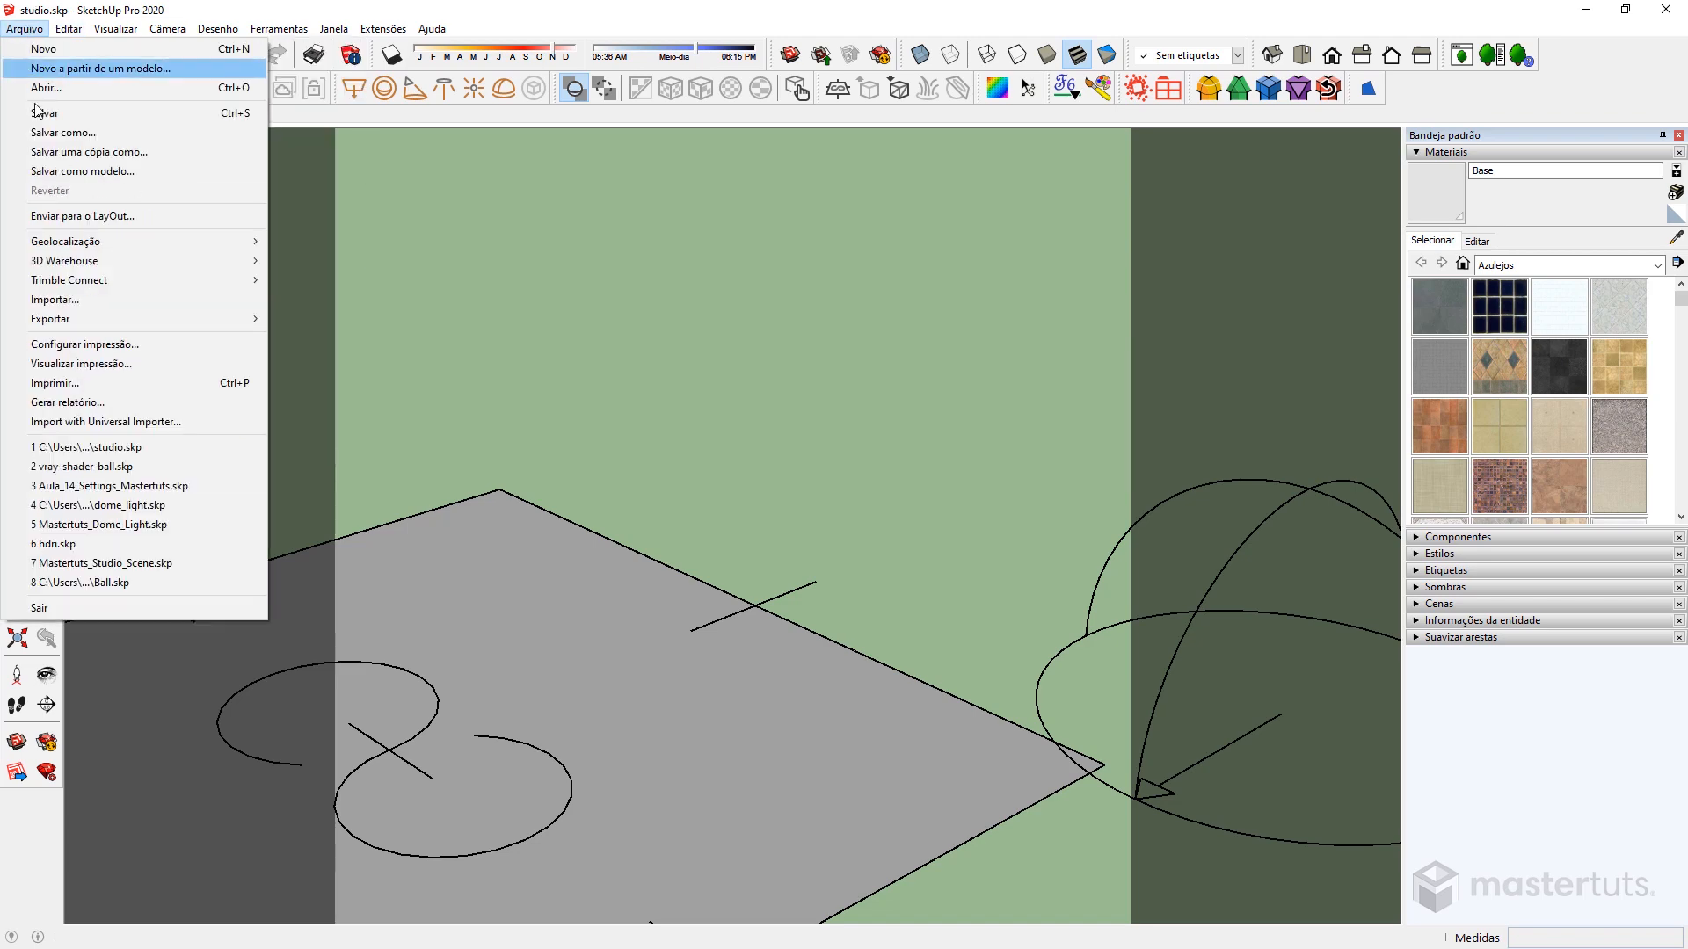
{"action": "left_click", "coordinate": [54, 299]}
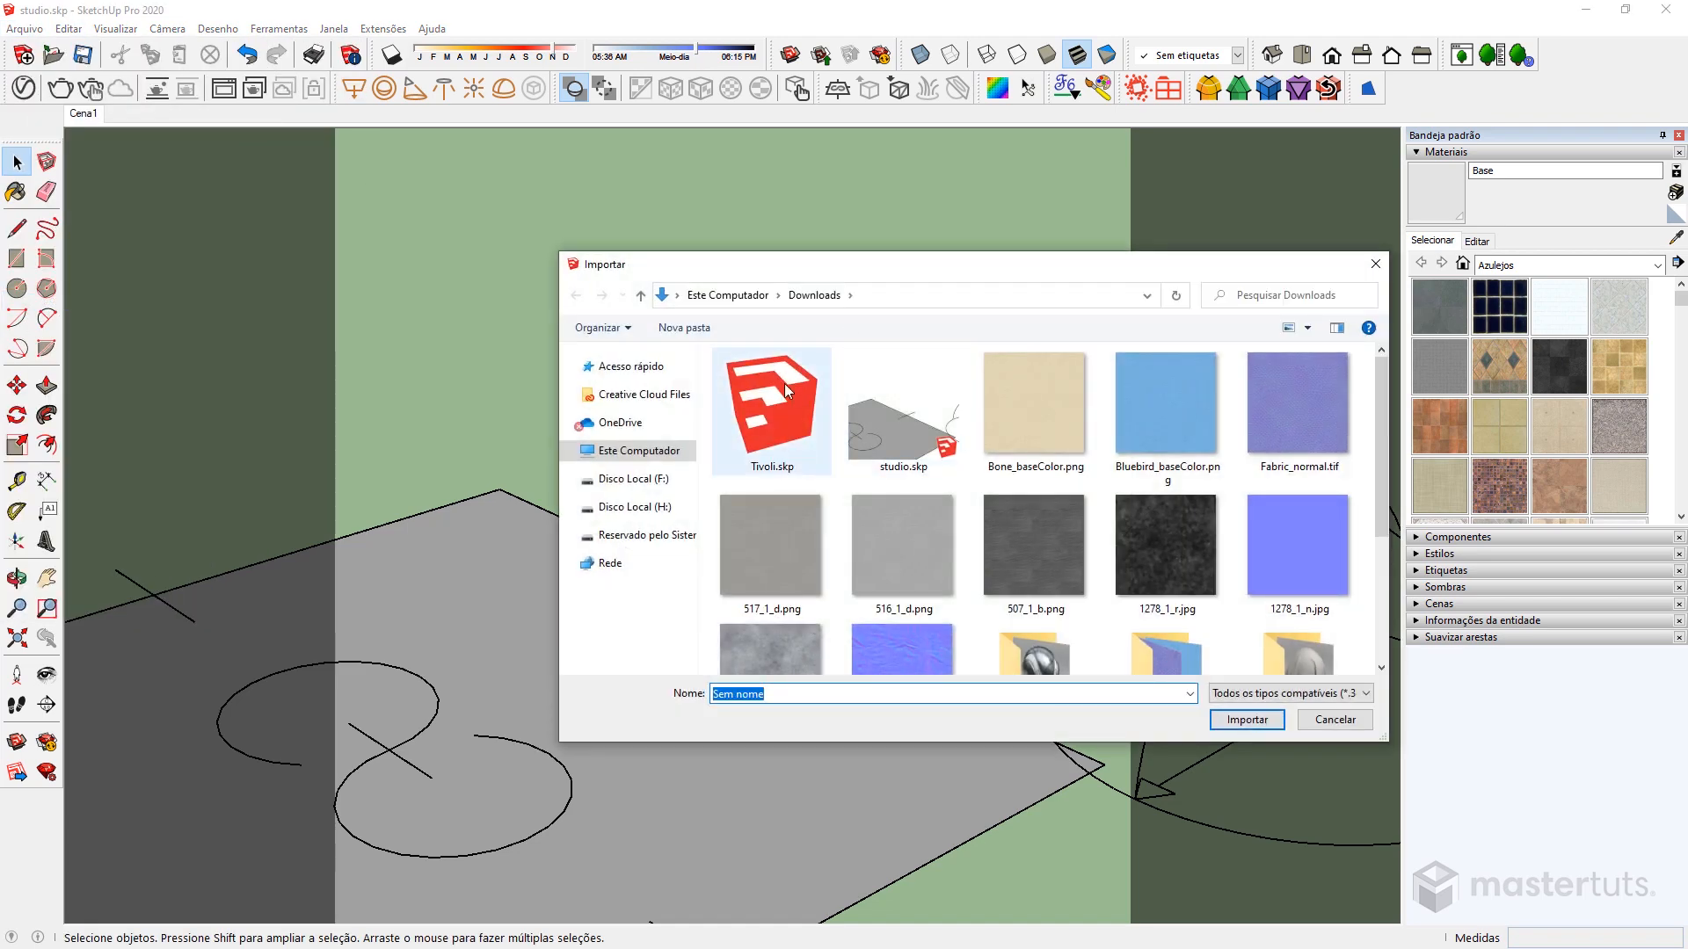
{"action": "left_click", "coordinate": [784, 387]}
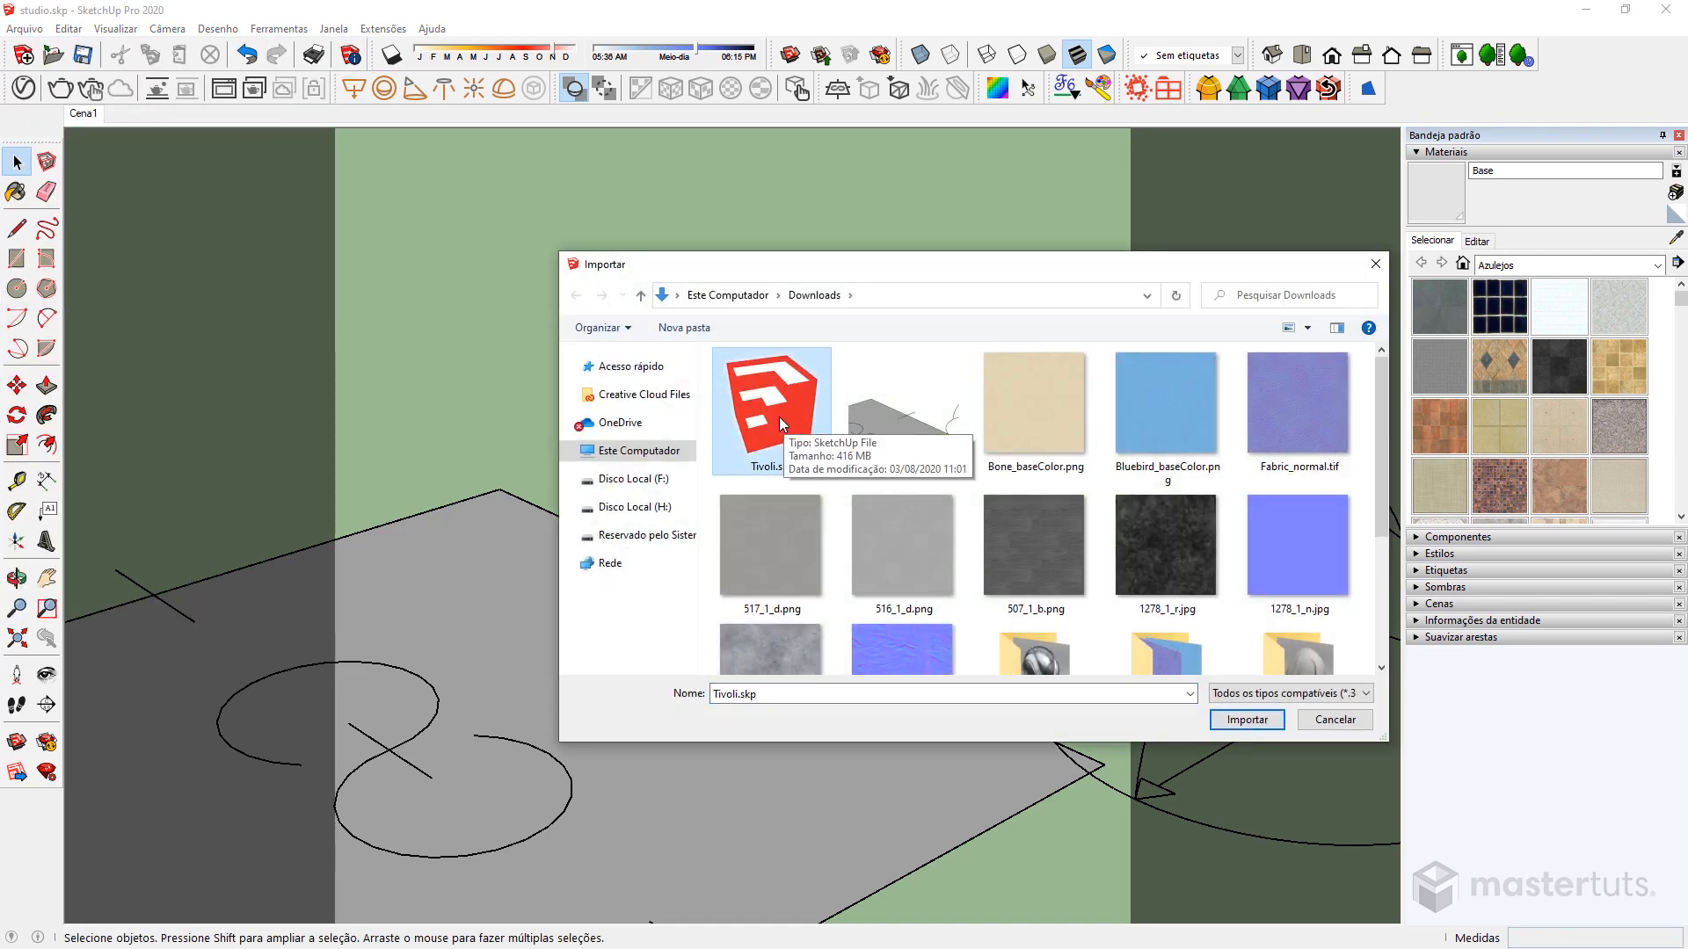
{"action": "left_click", "coordinate": [1256, 721]}
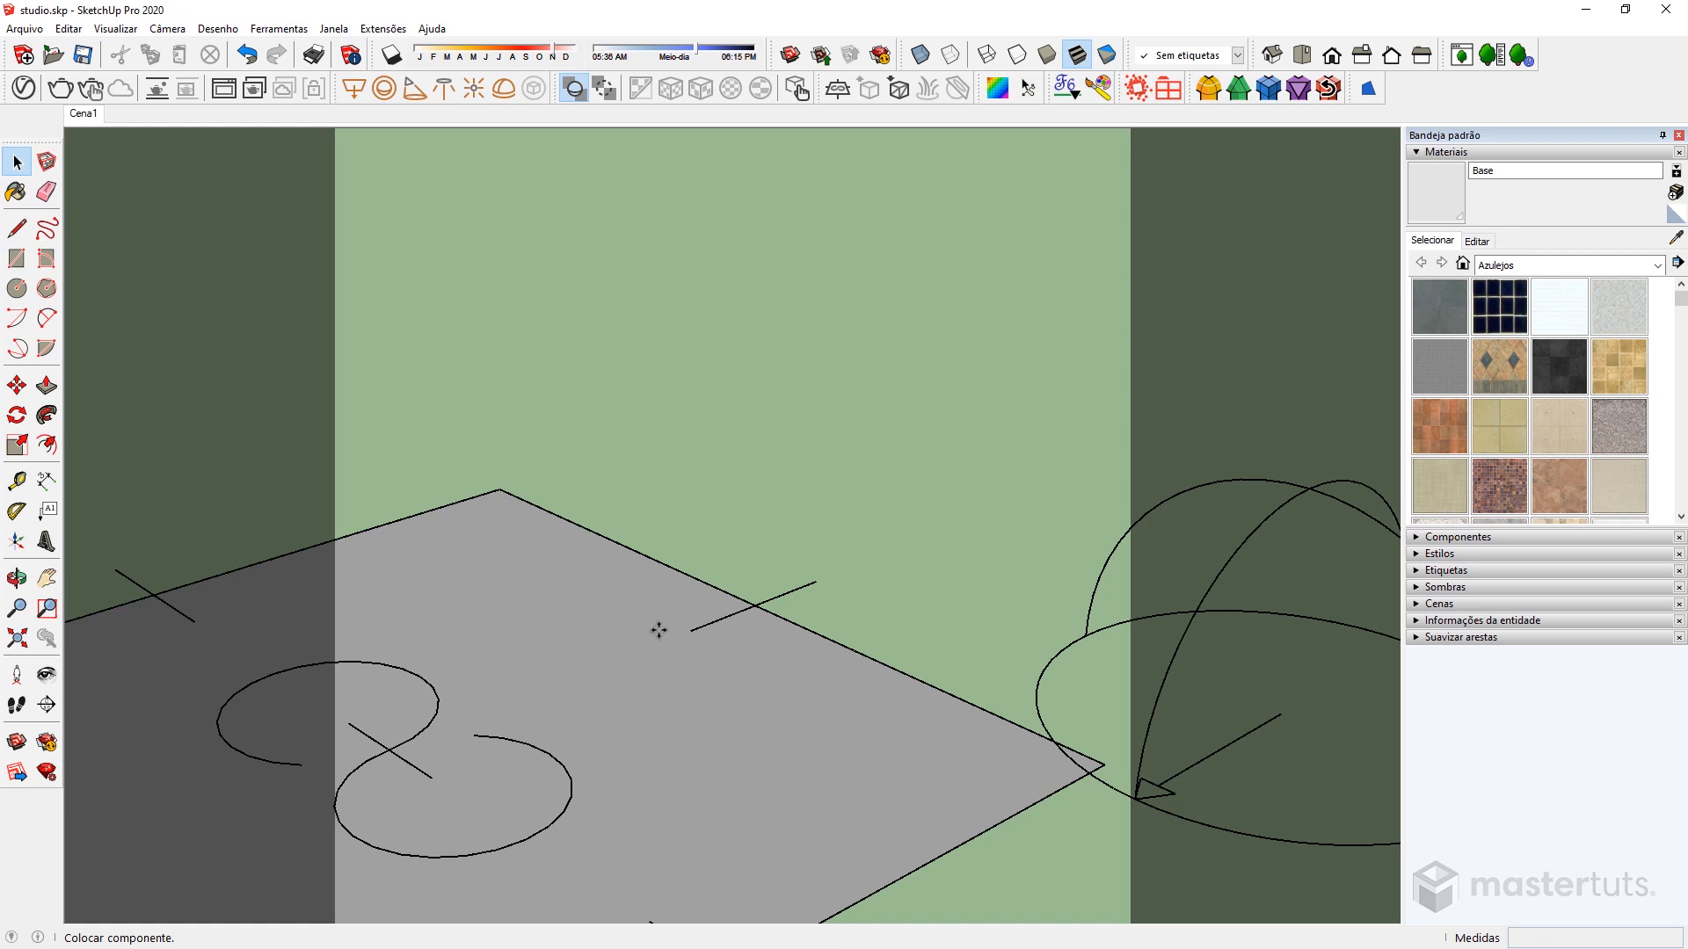
{"action": "left_click", "coordinate": [653, 565]}
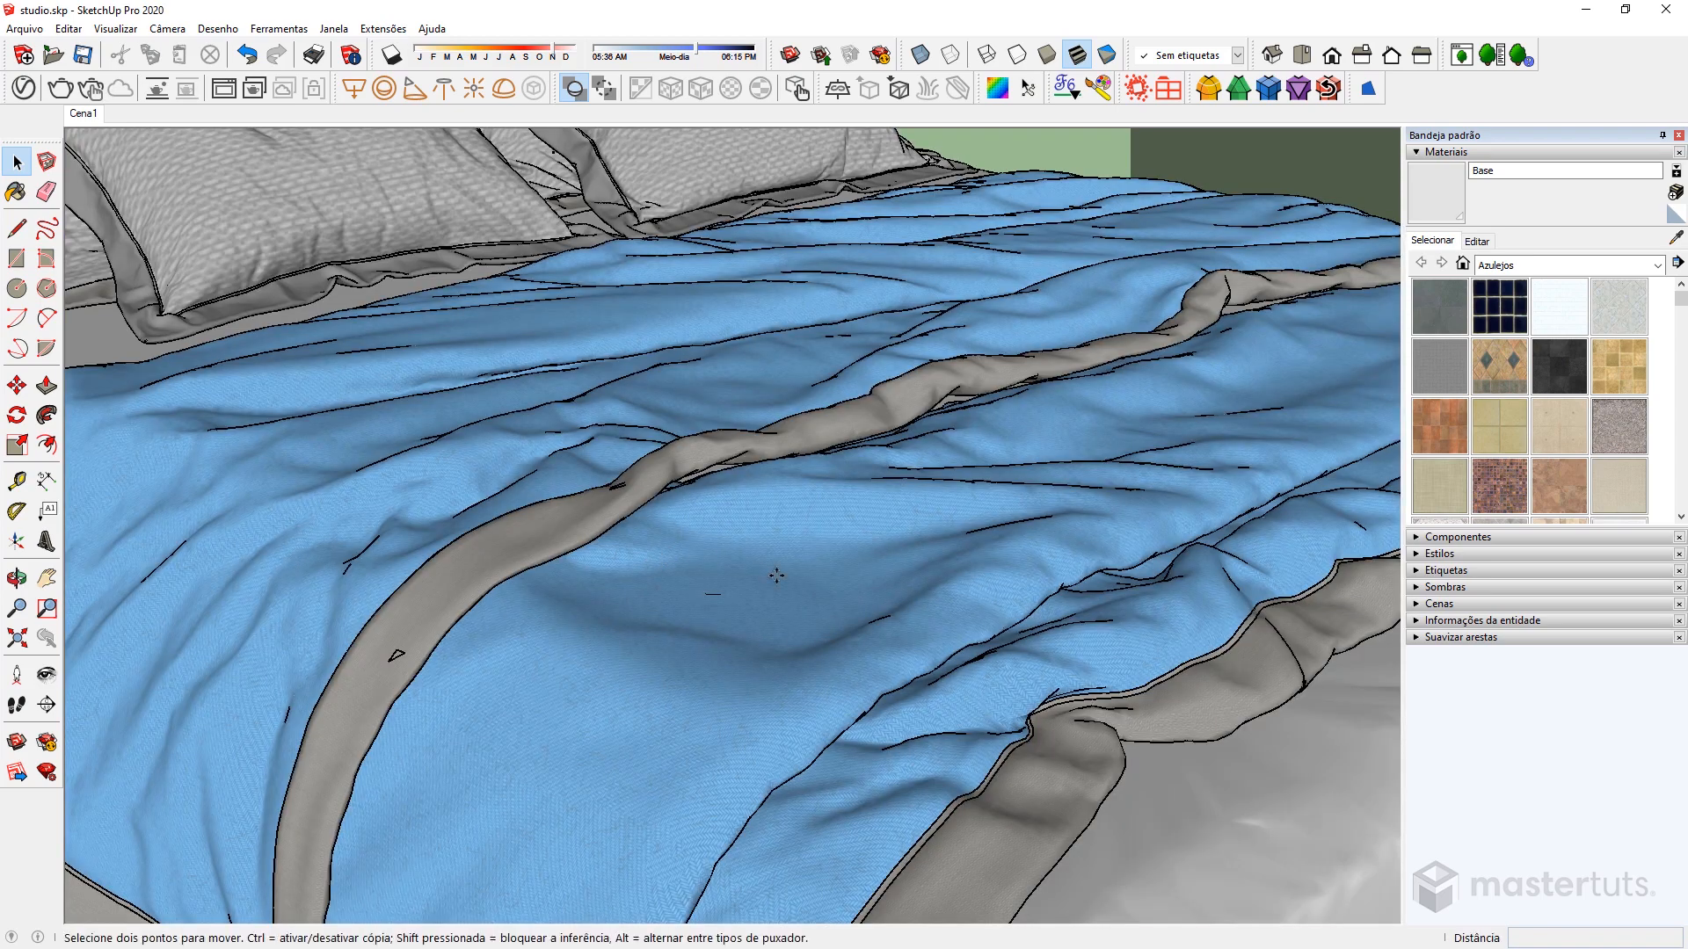
Clear the selection and review the whole imported bed in the studio scene
{"action": "scroll", "coordinate": [788, 575], "scroll_direction": "down", "scroll_amount": 8}
{"action": "middle_click_drag", "start_coordinate": [788, 573], "coordinate": [1208, 752]}
{"action": "key", "text": "space"}
{"action": "left_click", "coordinate": [1222, 765]}
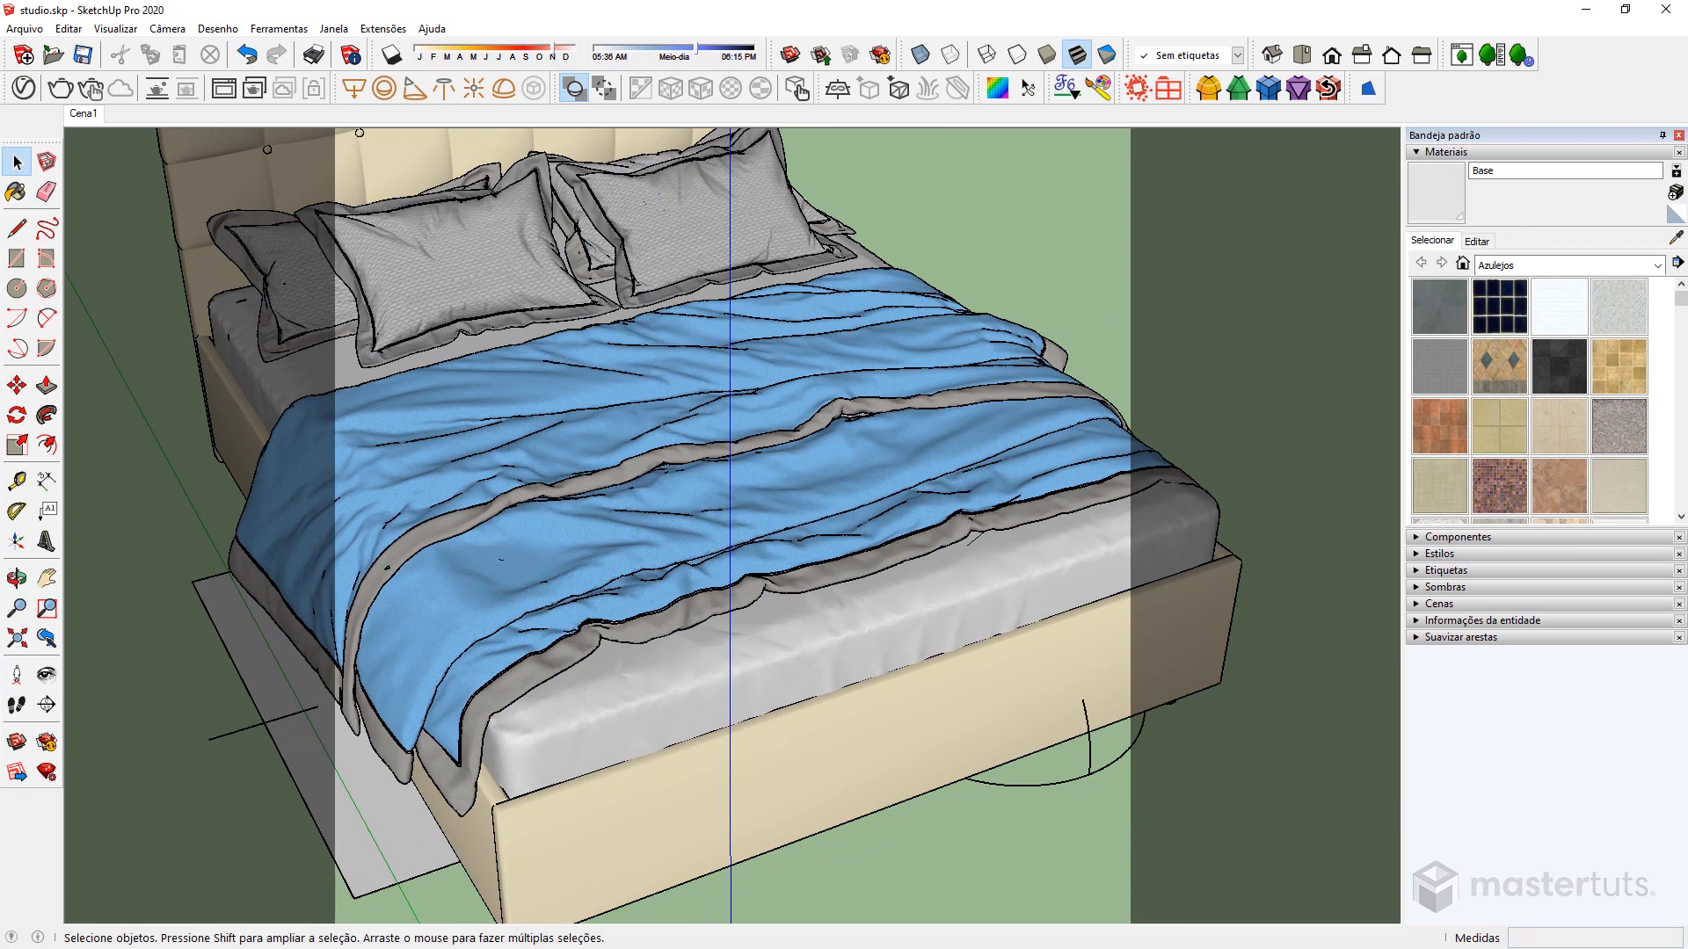
Switch to the Downloads folder and check the size of the exported Tivoli.skp file
{"action": "key", "text": "alt+Tab"}
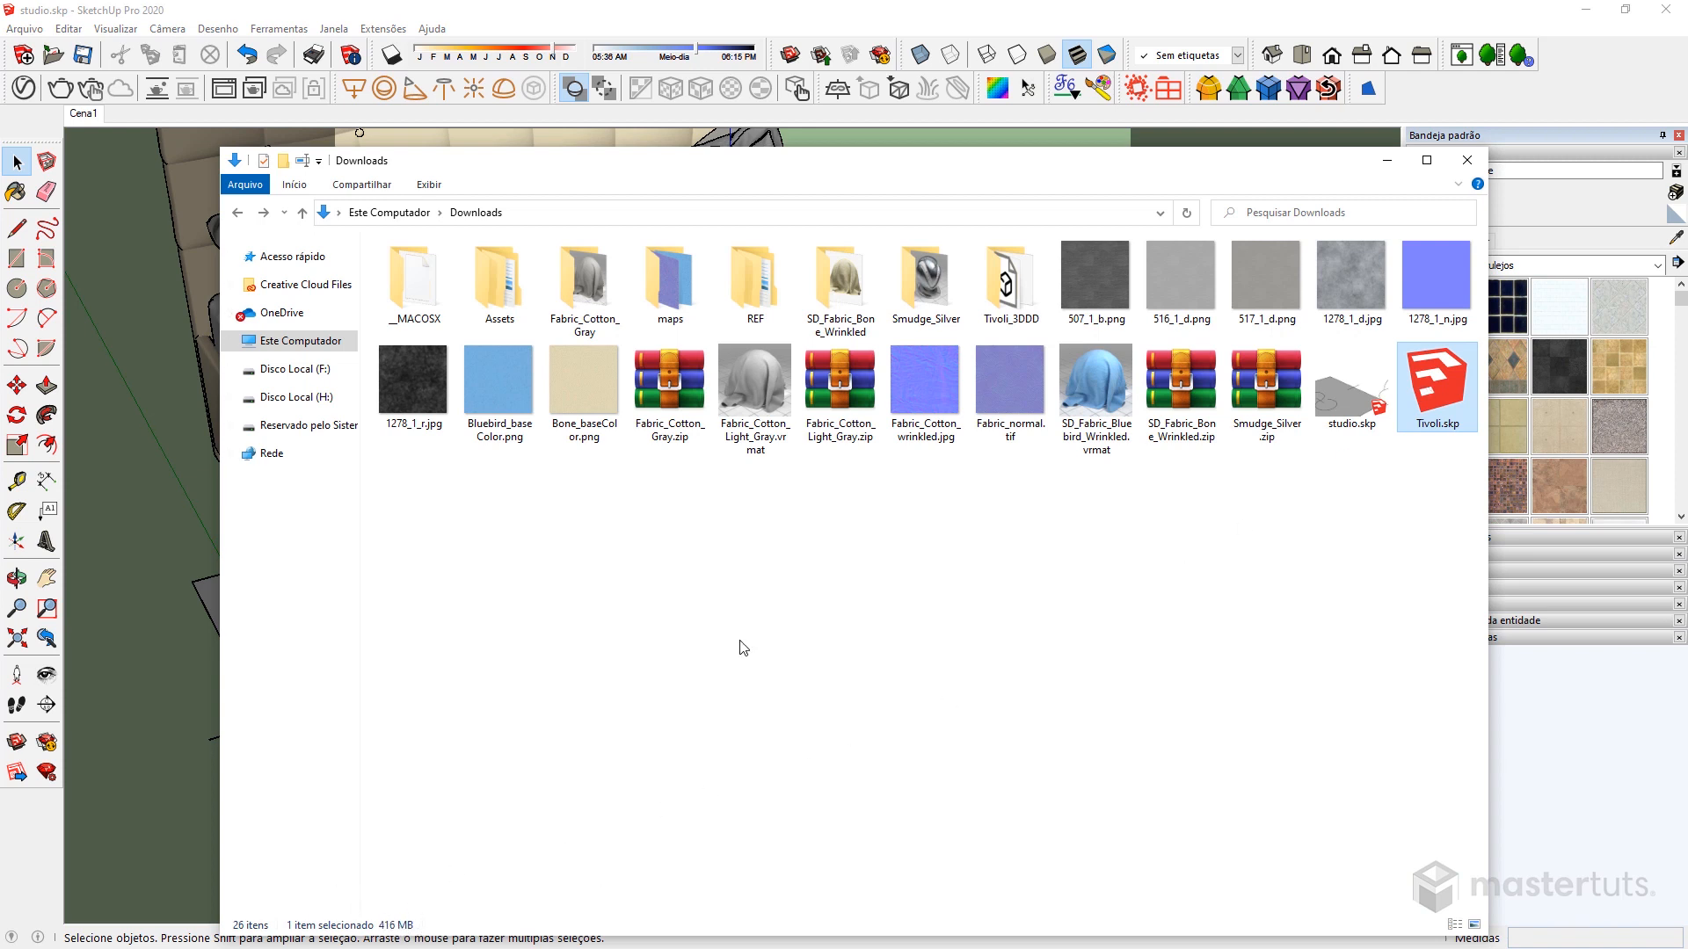
{"action": "mouse_move", "coordinate": [710, 172]}
{"action": "left_mouse_down"}
{"action": "mouse_move", "coordinate": [930, 181]}
{"action": "mouse_move", "coordinate": [1057, 153]}
{"action": "left_mouse_up"}
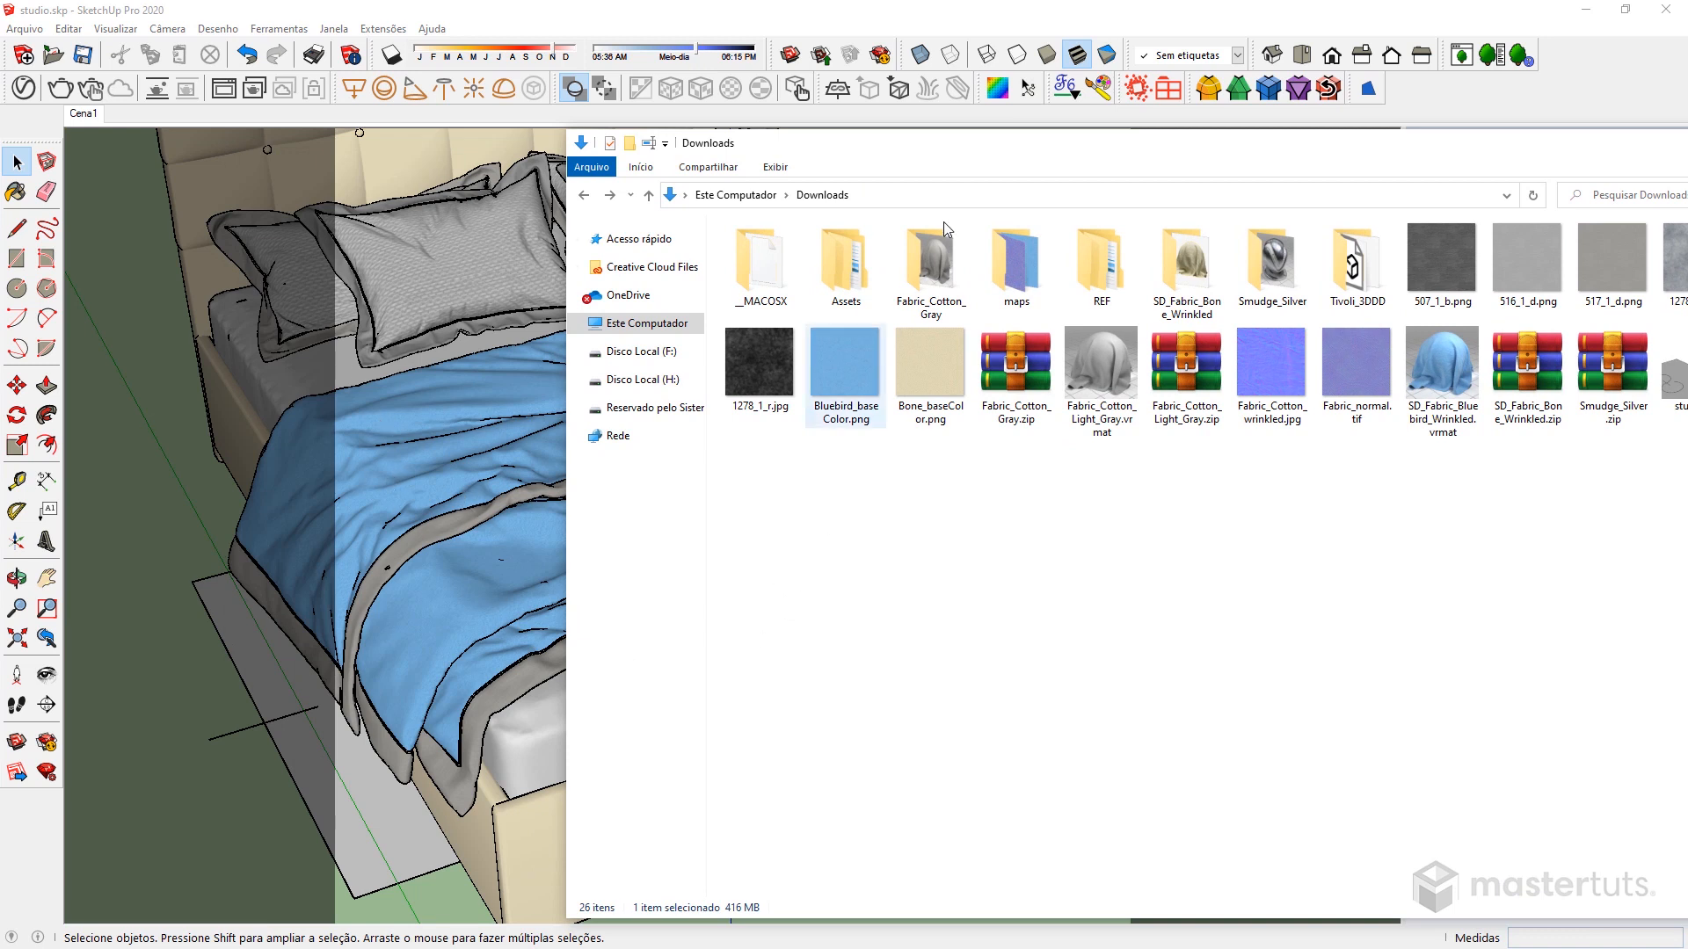
{"action": "left_click_drag", "start_coordinate": [968, 145], "coordinate": [530, 111]}
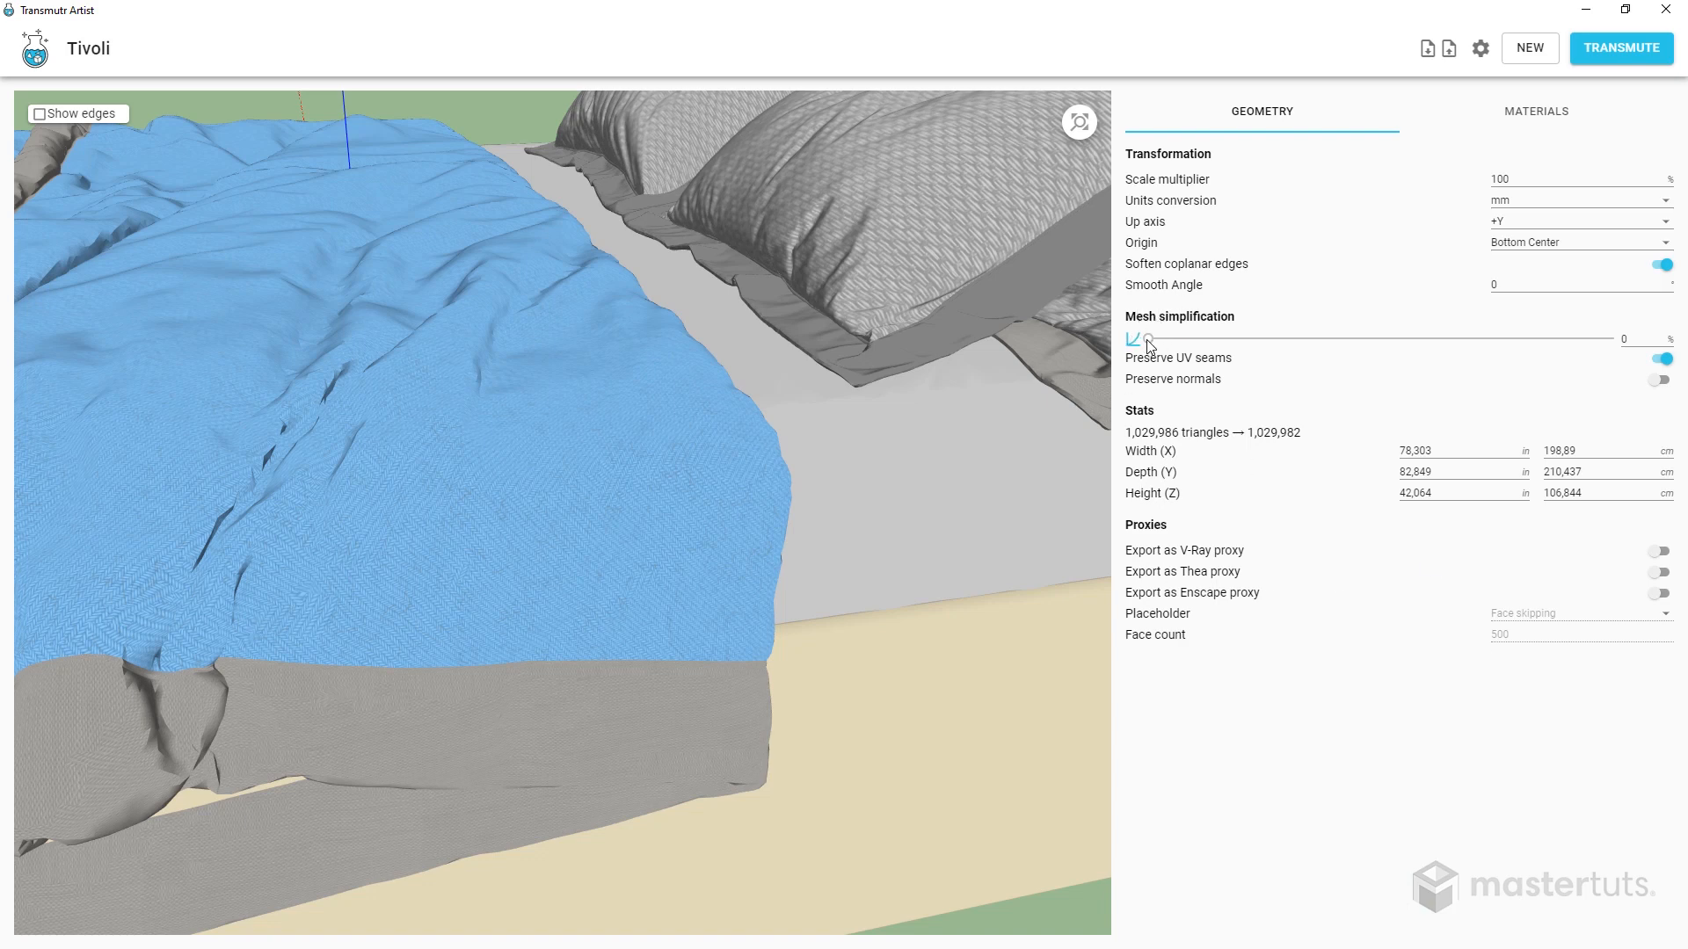
In Transmutr Artist, try a mesh simplification of 80.35% on the bed, inspect the blanket's folds, and reset it to 0%
{"action": "left_click_drag", "start_coordinate": [1148, 340], "coordinate": [1413, 340]}
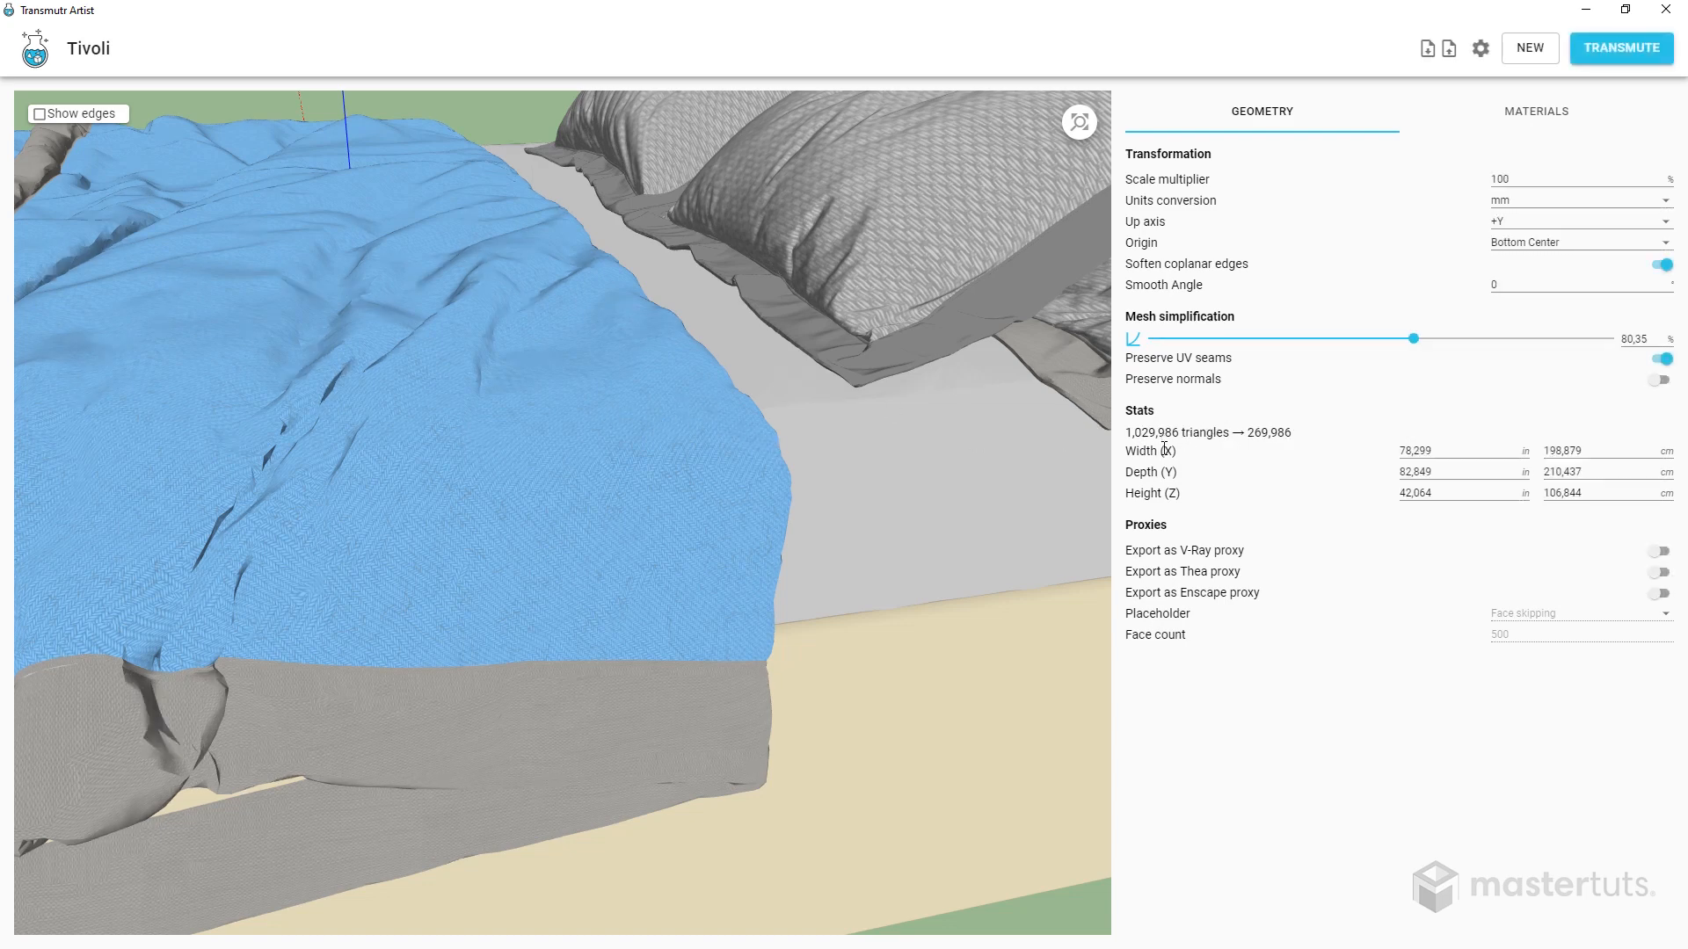
{"action": "left_click_drag", "start_coordinate": [721, 414], "coordinate": [866, 498]}
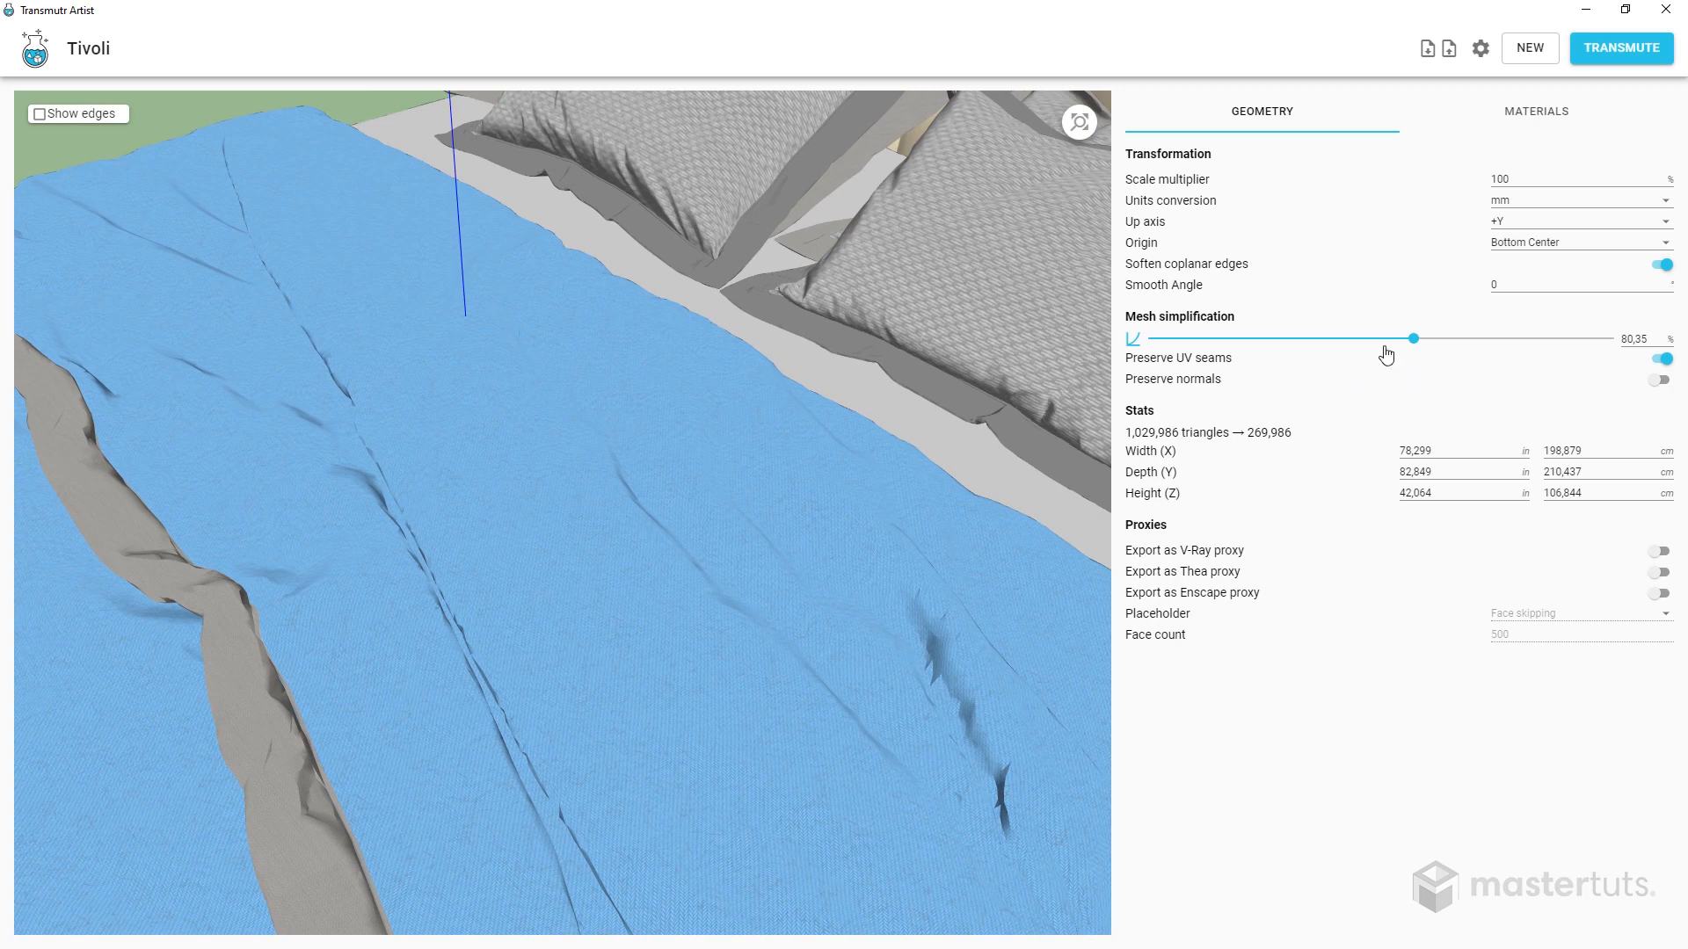
{"action": "left_click_drag", "start_coordinate": [1414, 342], "coordinate": [1129, 350]}
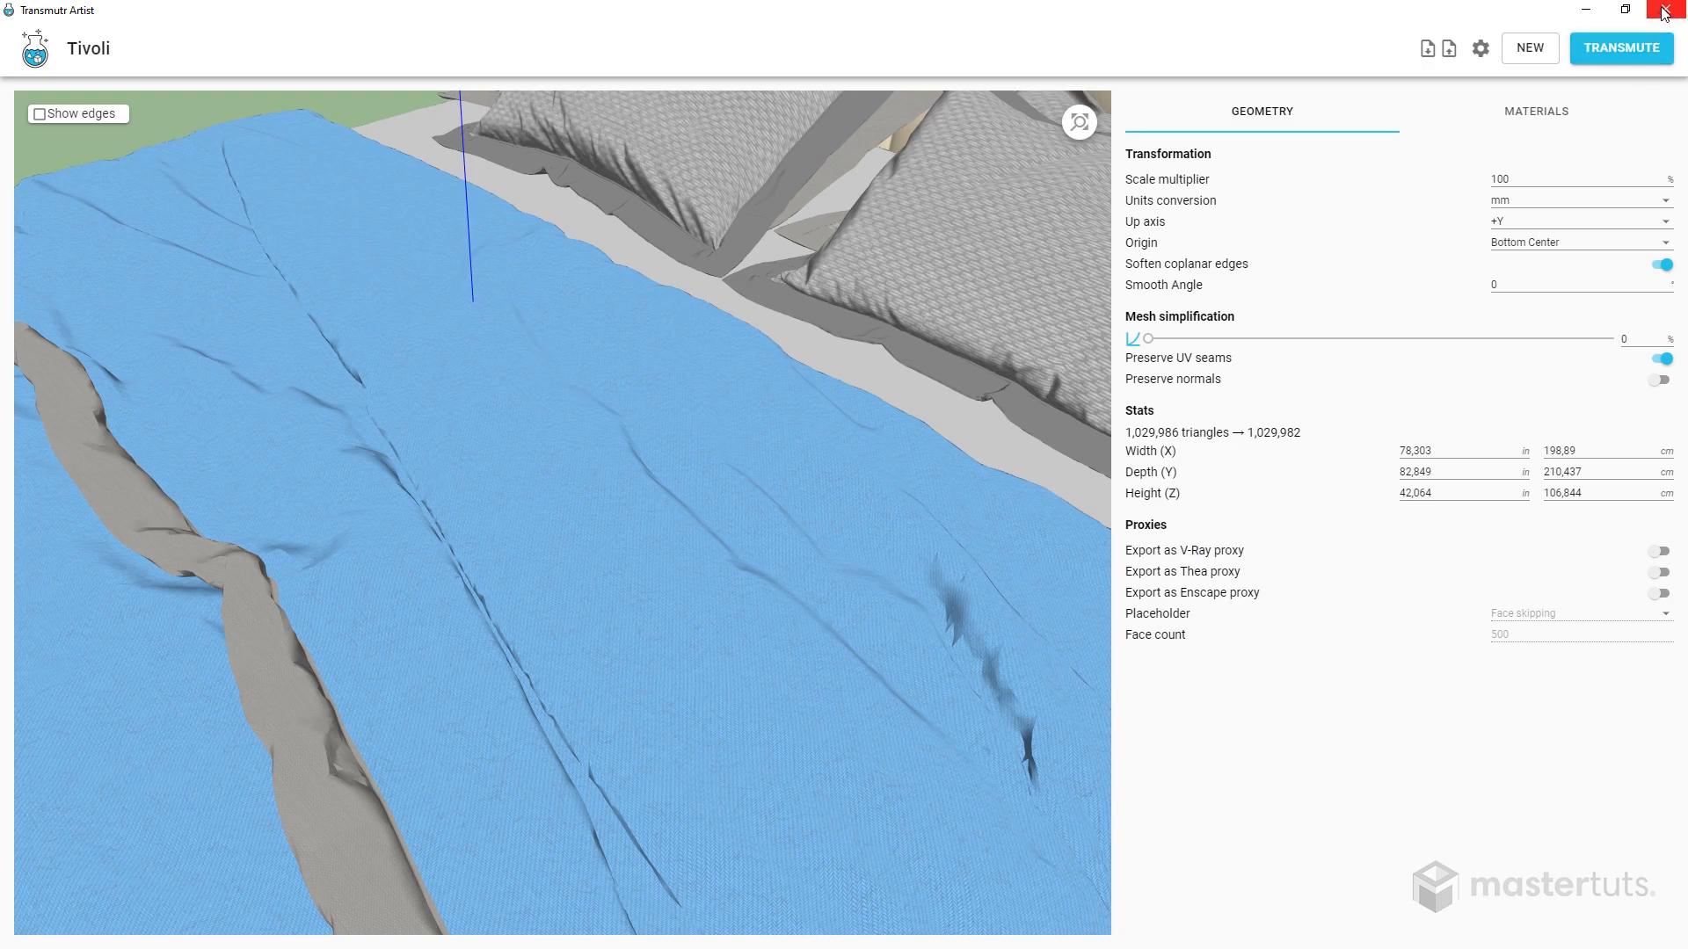
Return to the studio.skp scene in SketchUp and view the bed from its foot-end corner
{"action": "left_click", "coordinate": [1585, 10]}
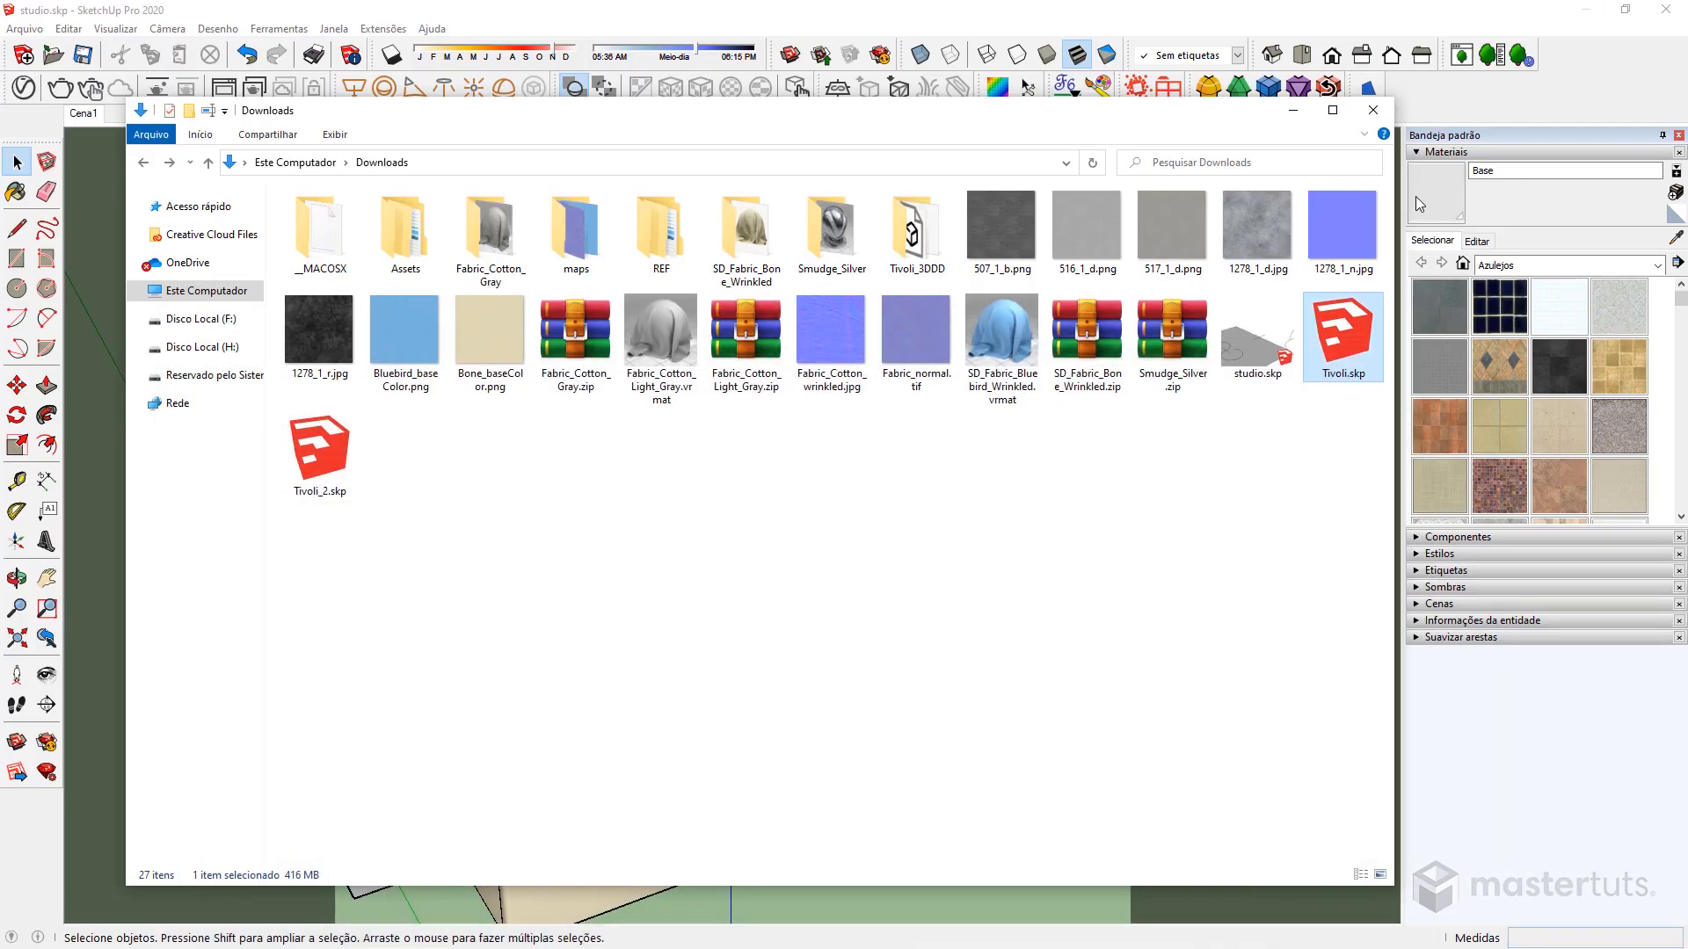
{"action": "left_click", "coordinate": [1292, 112]}
{"action": "mouse_move", "coordinate": [817, 479]}
{"action": "middle_mouse_down"}
{"action": "mouse_move", "coordinate": [802, 483]}
{"action": "mouse_move", "coordinate": [997, 408]}
{"action": "mouse_move", "coordinate": [1123, 407]}
{"action": "mouse_move", "coordinate": [1064, 435]}
{"action": "middle_mouse_up"}
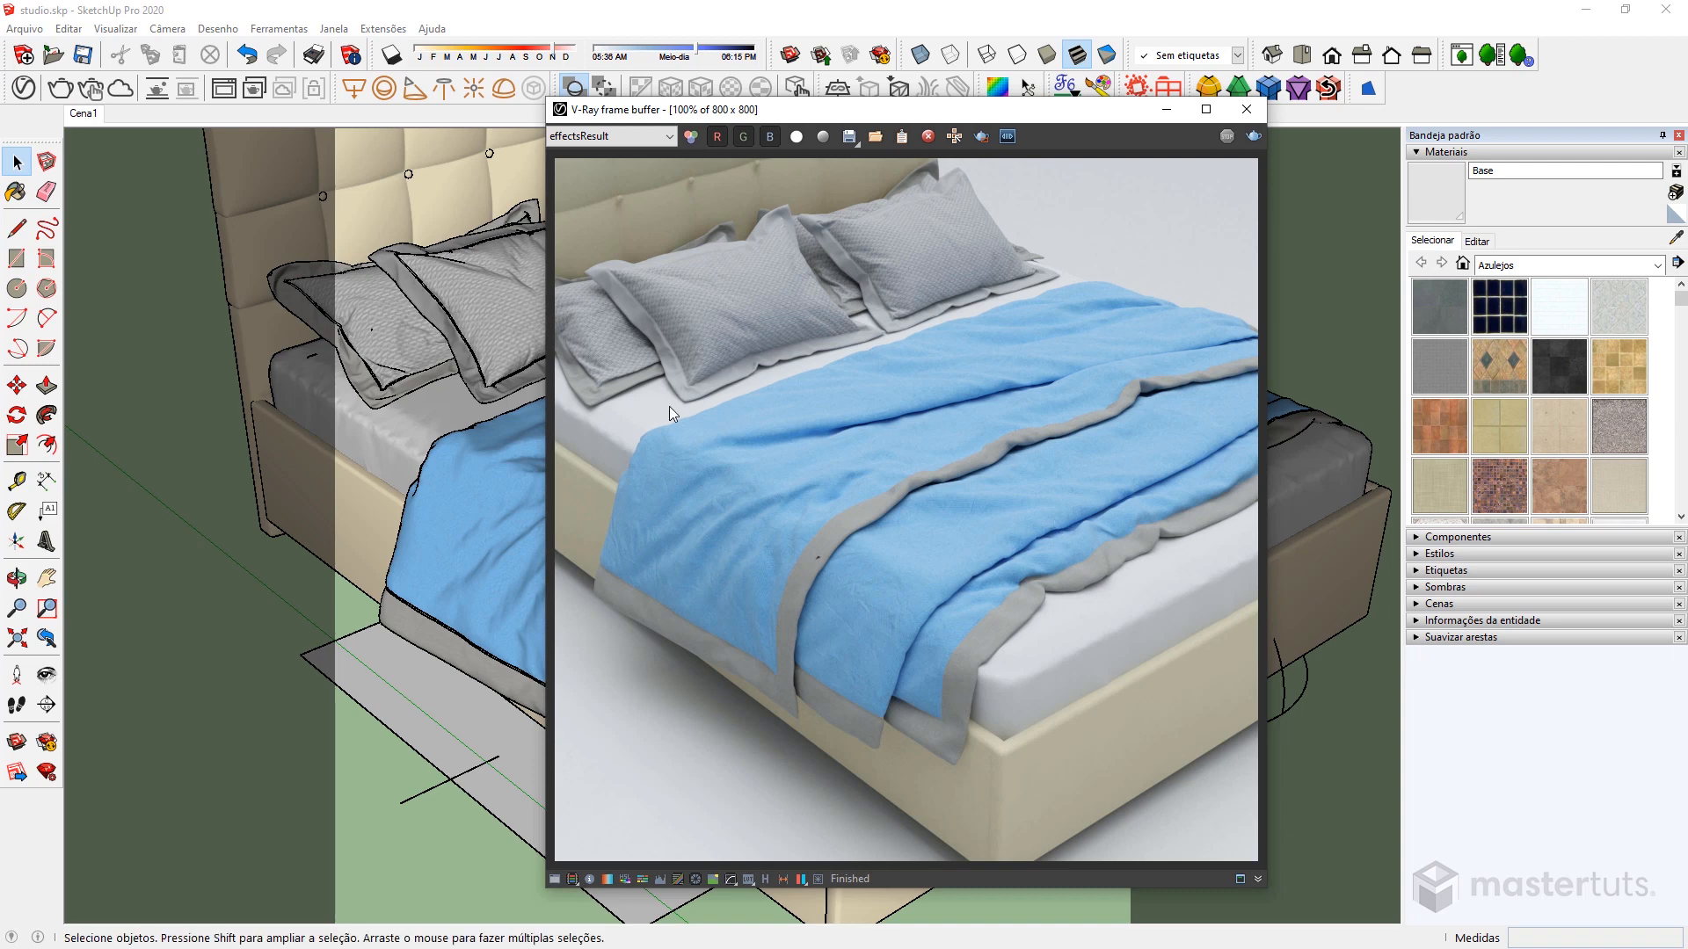
Open the V-Ray Asset Editor and sample the blue blanket's material to show its full settings and fabric preview
{"action": "left_click", "coordinate": [21, 88]}
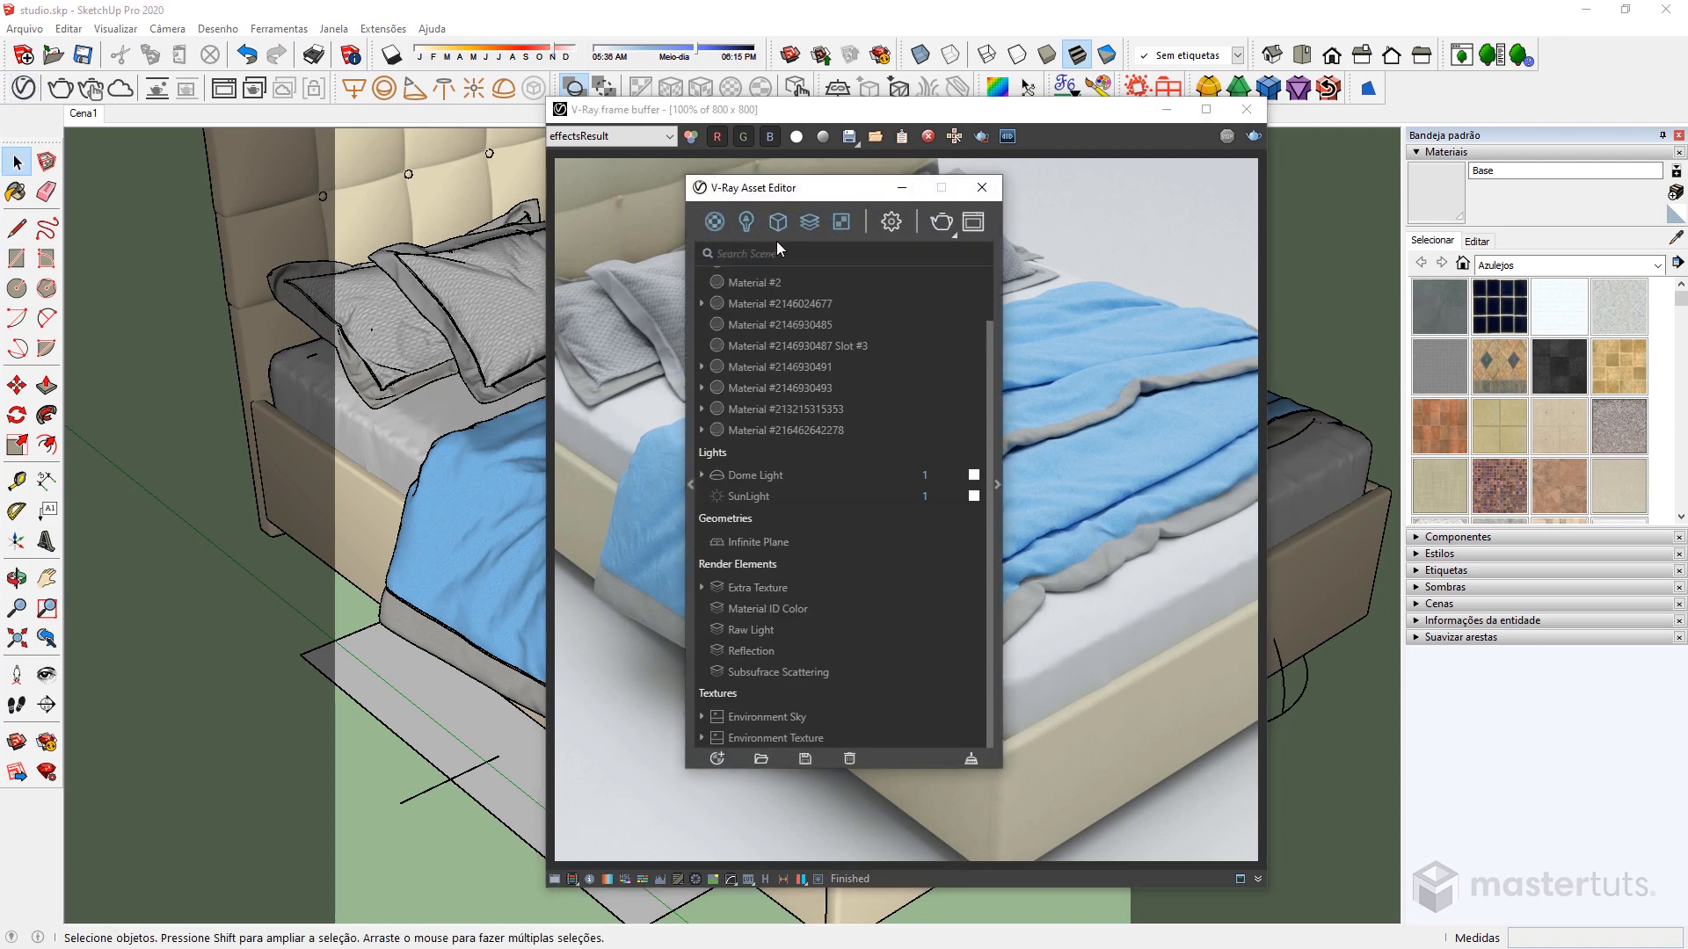
{"action": "left_click_drag", "start_coordinate": [791, 187], "coordinate": [218, 134]}
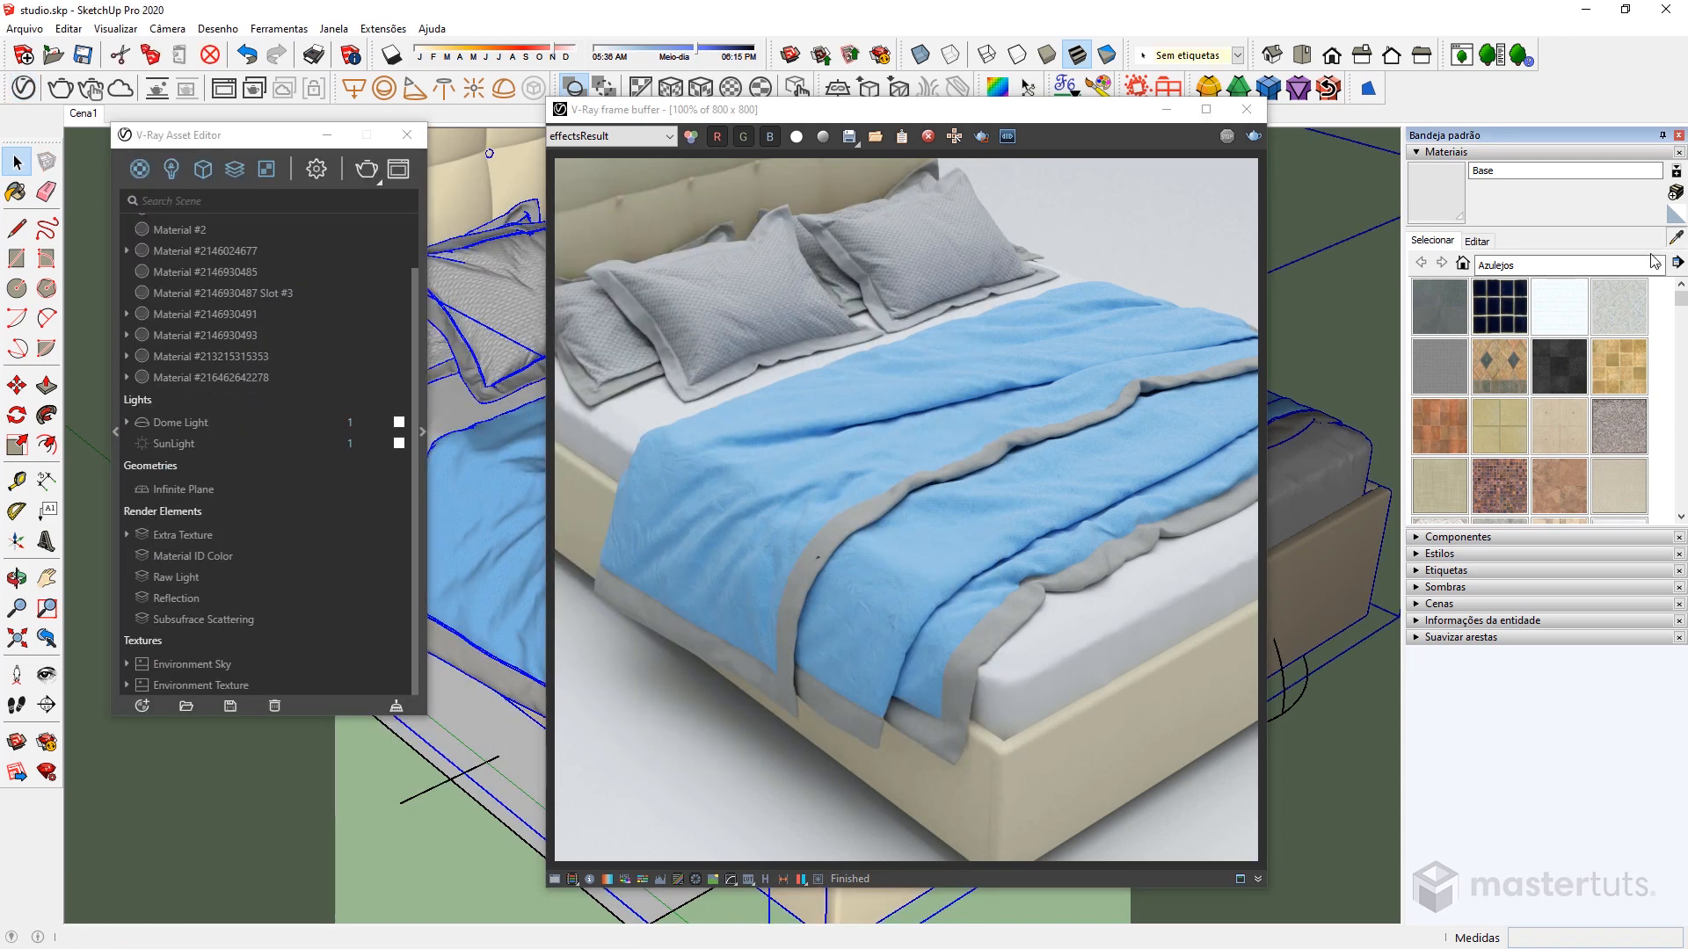
{"action": "left_click", "coordinate": [452, 499], "text": "alt"}
{"action": "left_click", "coordinate": [423, 432]}
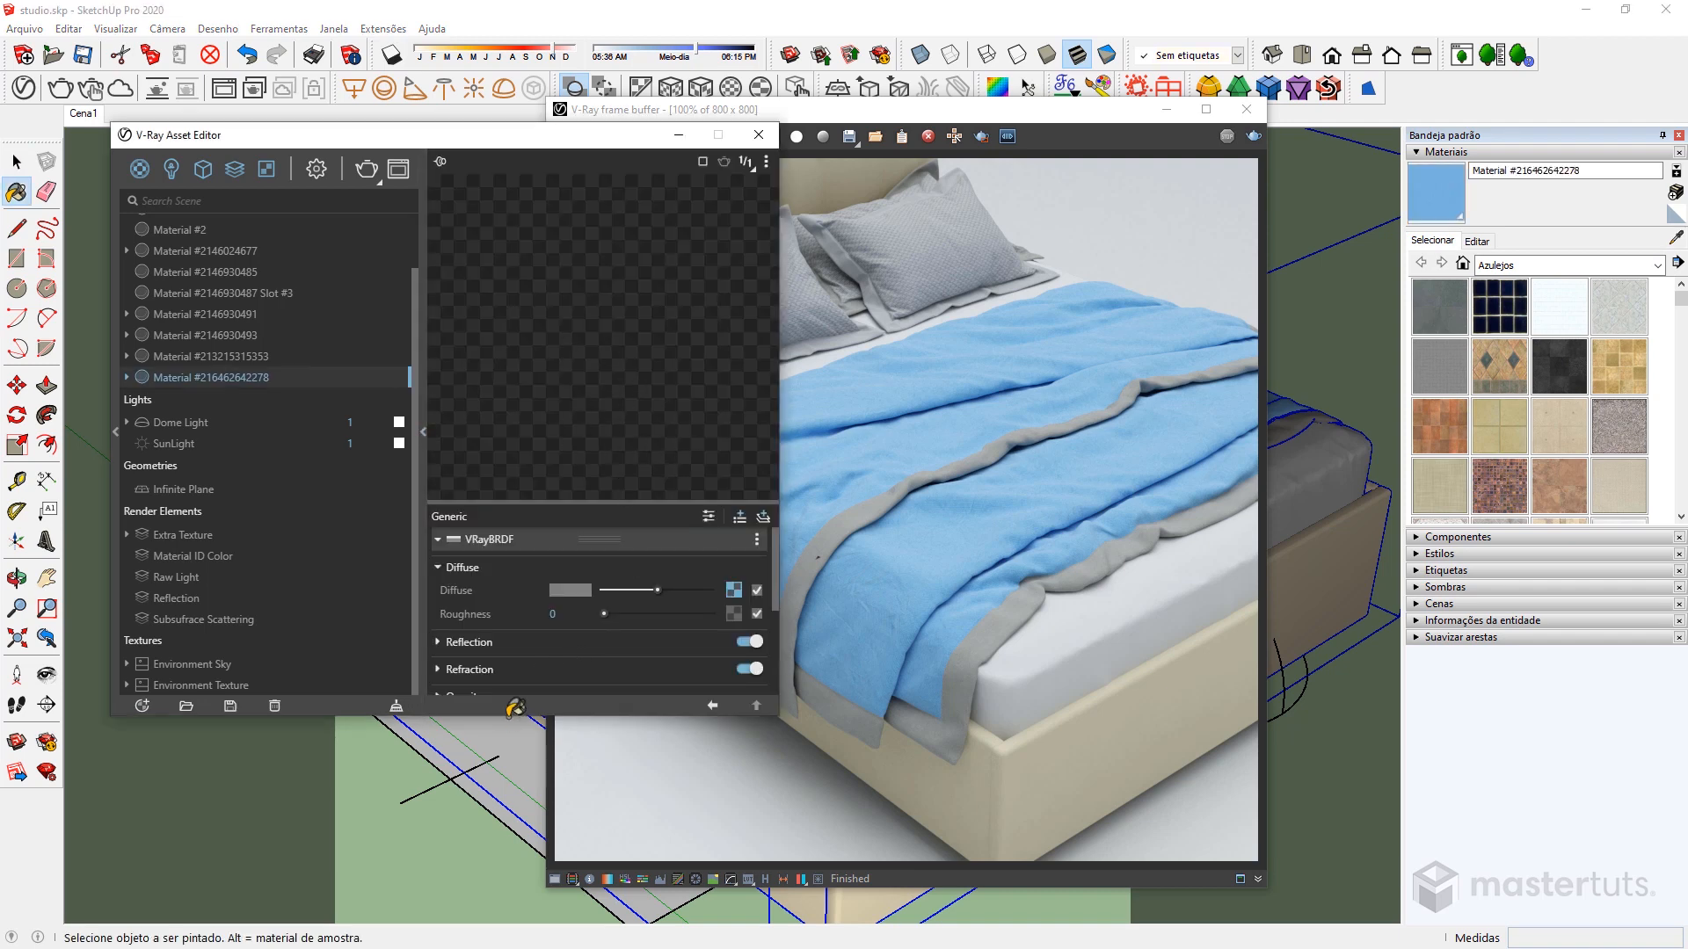
{"action": "left_click_drag", "start_coordinate": [527, 717], "coordinate": [528, 833]}
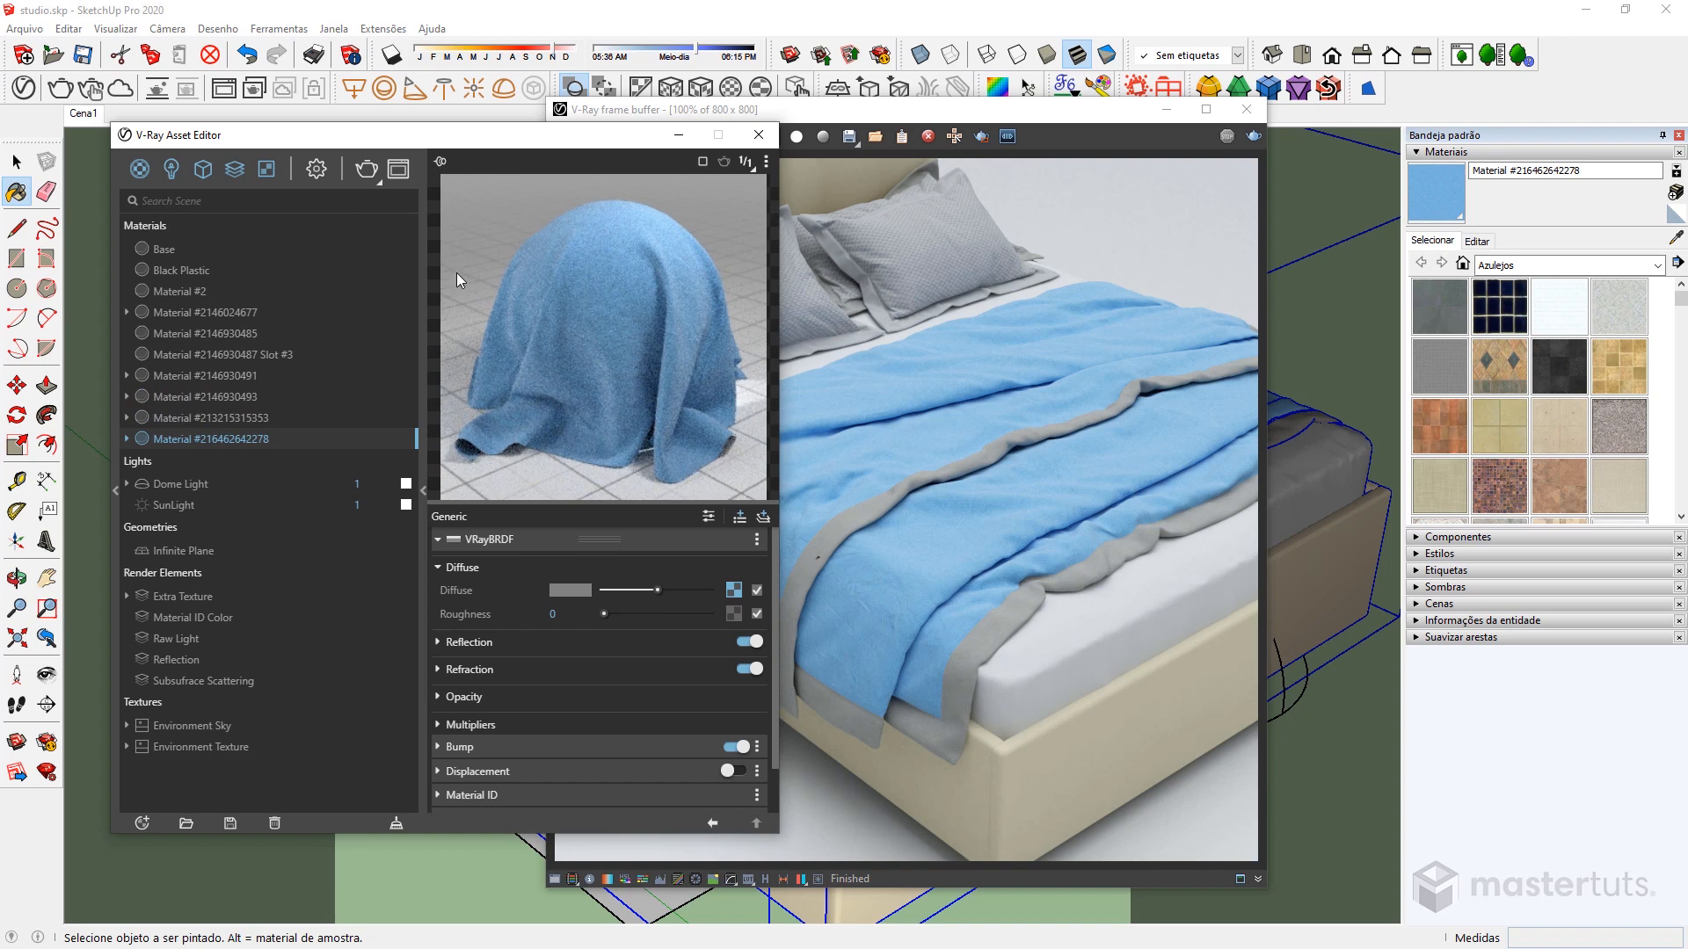
{"action": "left_click_drag", "start_coordinate": [444, 123], "coordinate": [399, 27]}
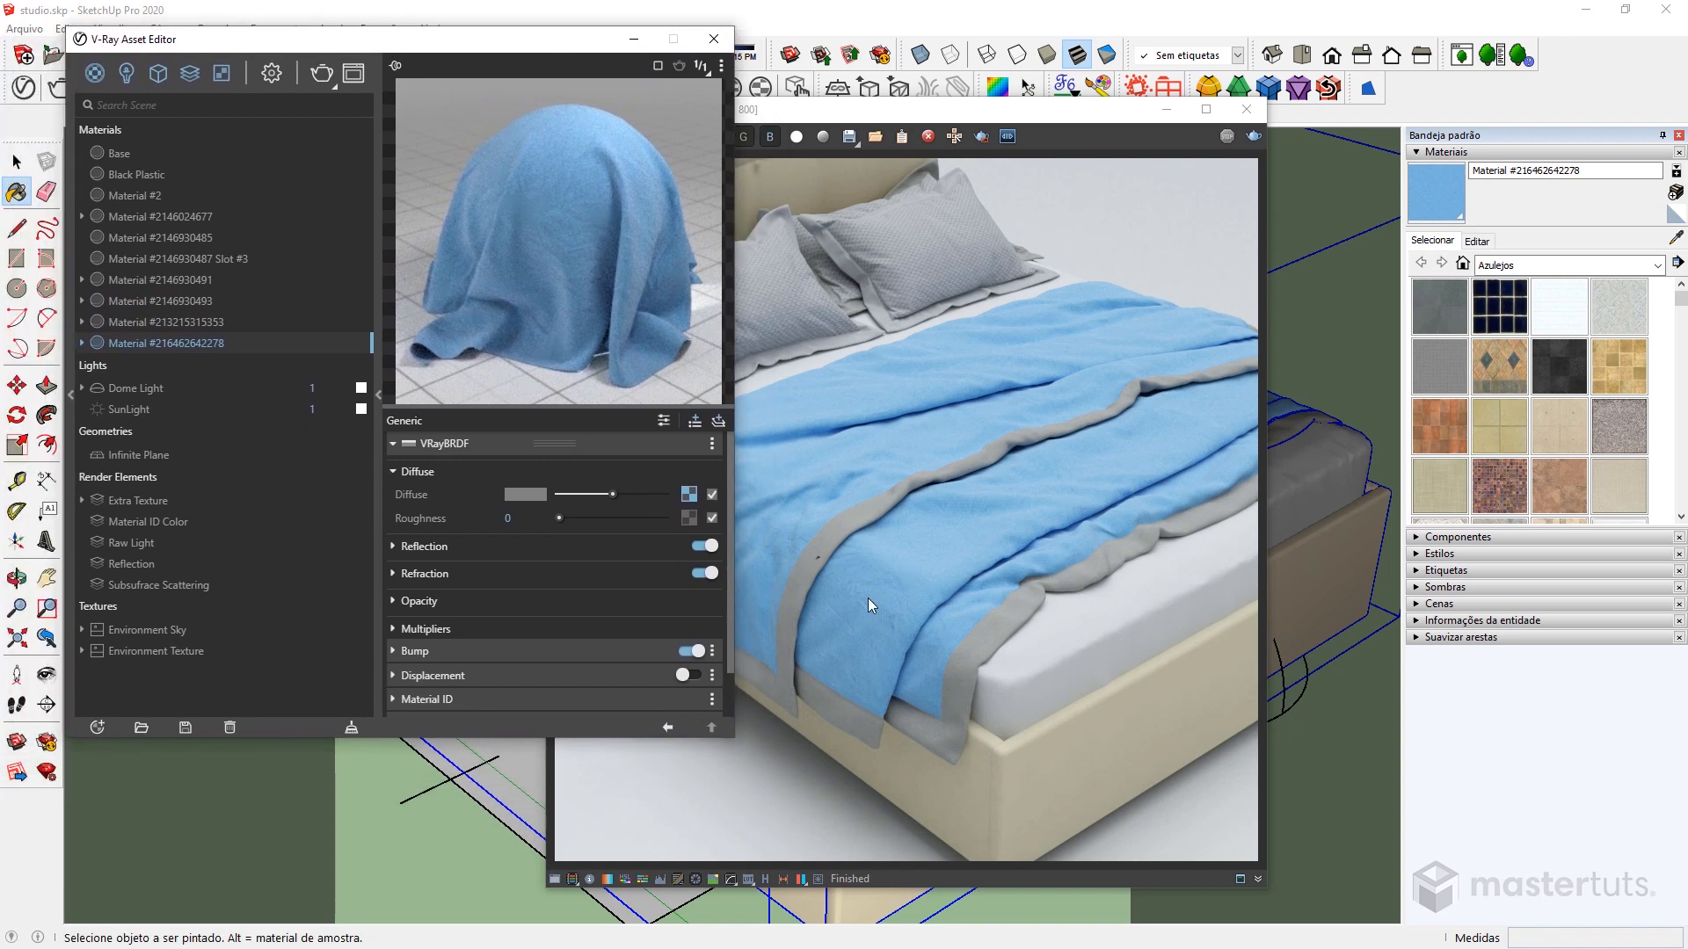
Compare the blanket's fabric detail in the render at 200% with its material preview and Bump settings
{"action": "scroll", "coordinate": [867, 594], "scroll_direction": "up", "scroll_amount": 2}
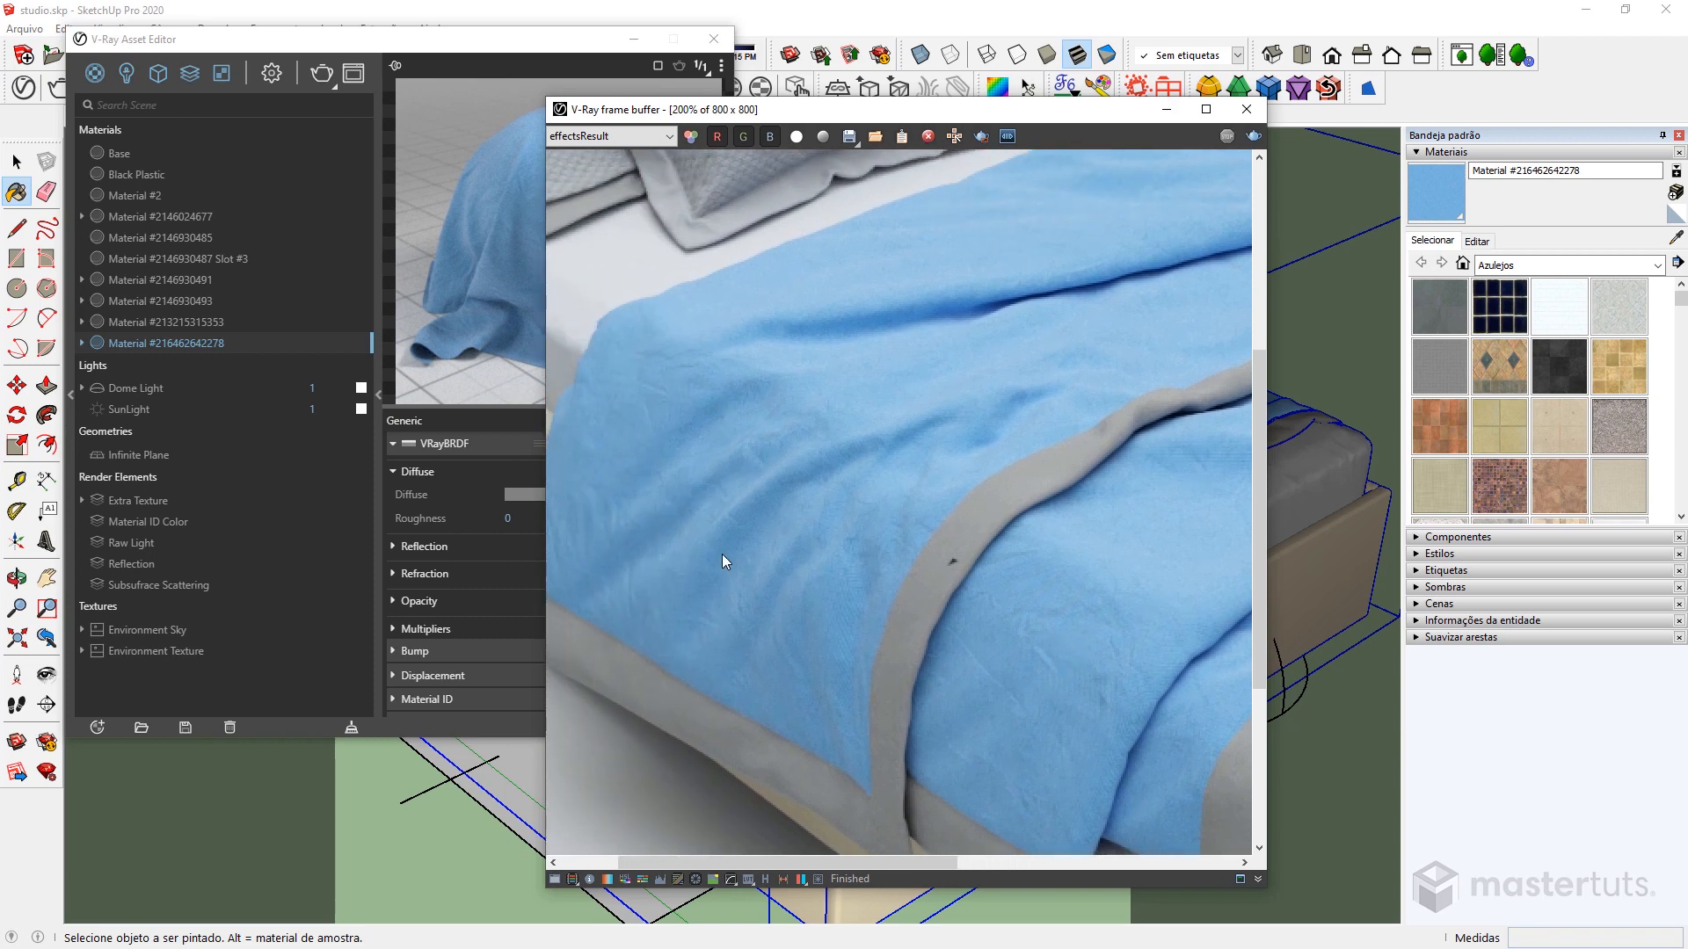
{"action": "middle_click_drag", "start_coordinate": [914, 390], "coordinate": [1030, 528]}
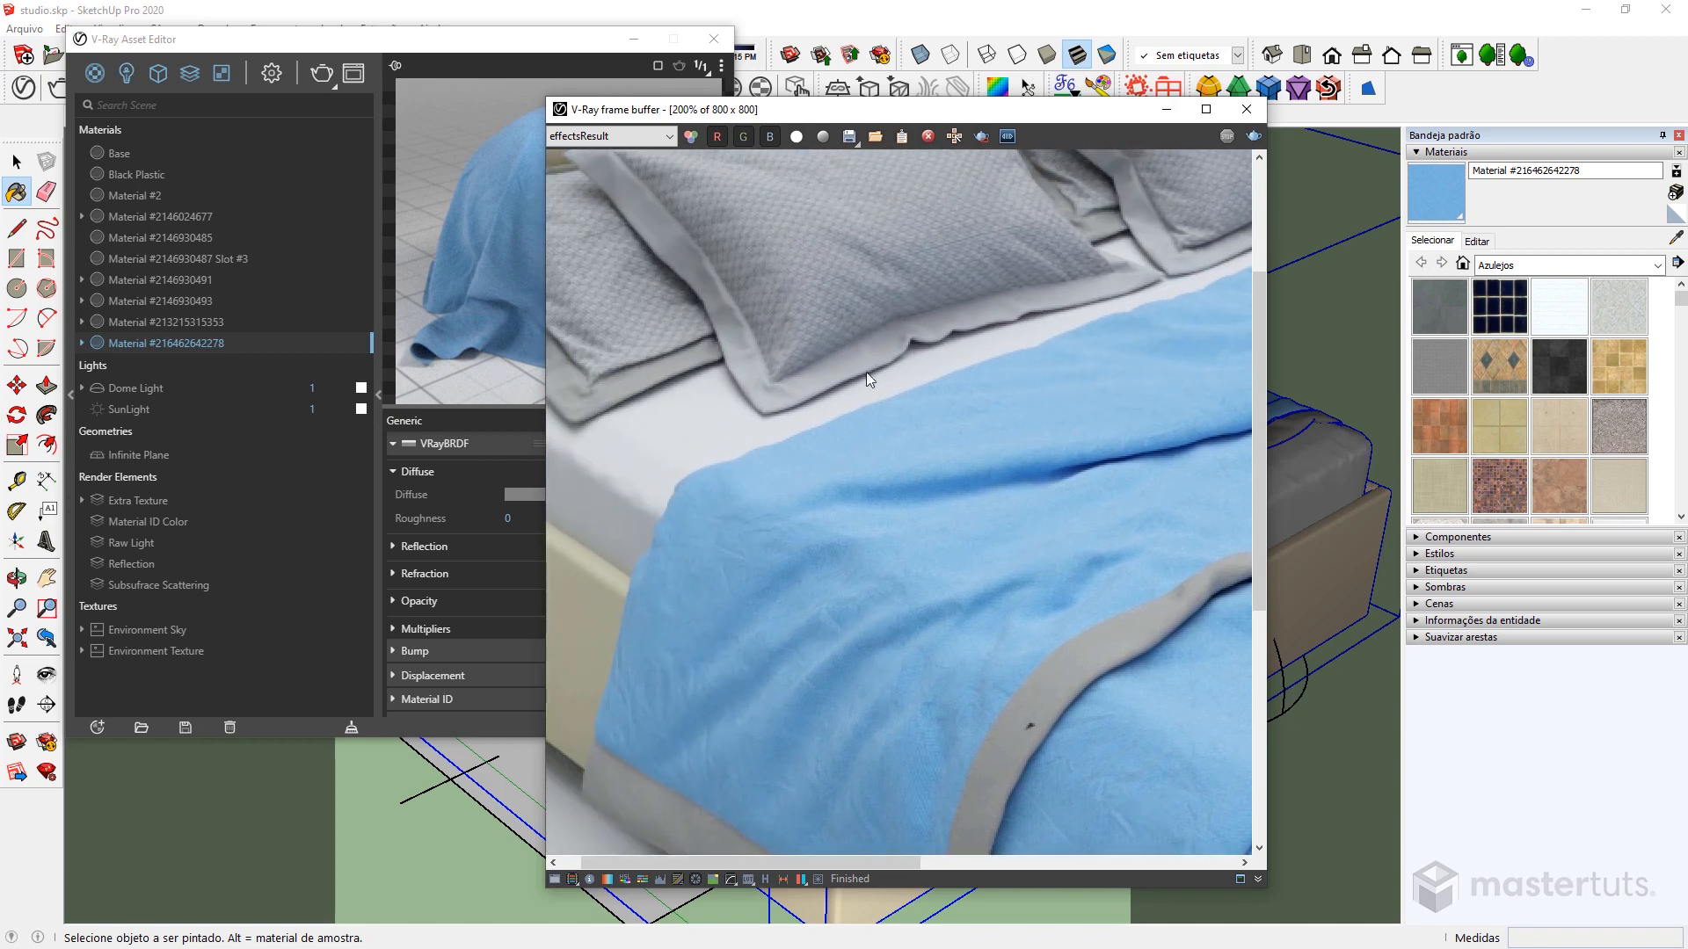
{"action": "left_click", "coordinate": [440, 55]}
{"action": "scroll", "coordinate": [524, 531], "scroll_direction": "down", "scroll_amount": 2}
{"action": "scroll", "coordinate": [536, 530], "scroll_direction": "up", "scroll_amount": 1}
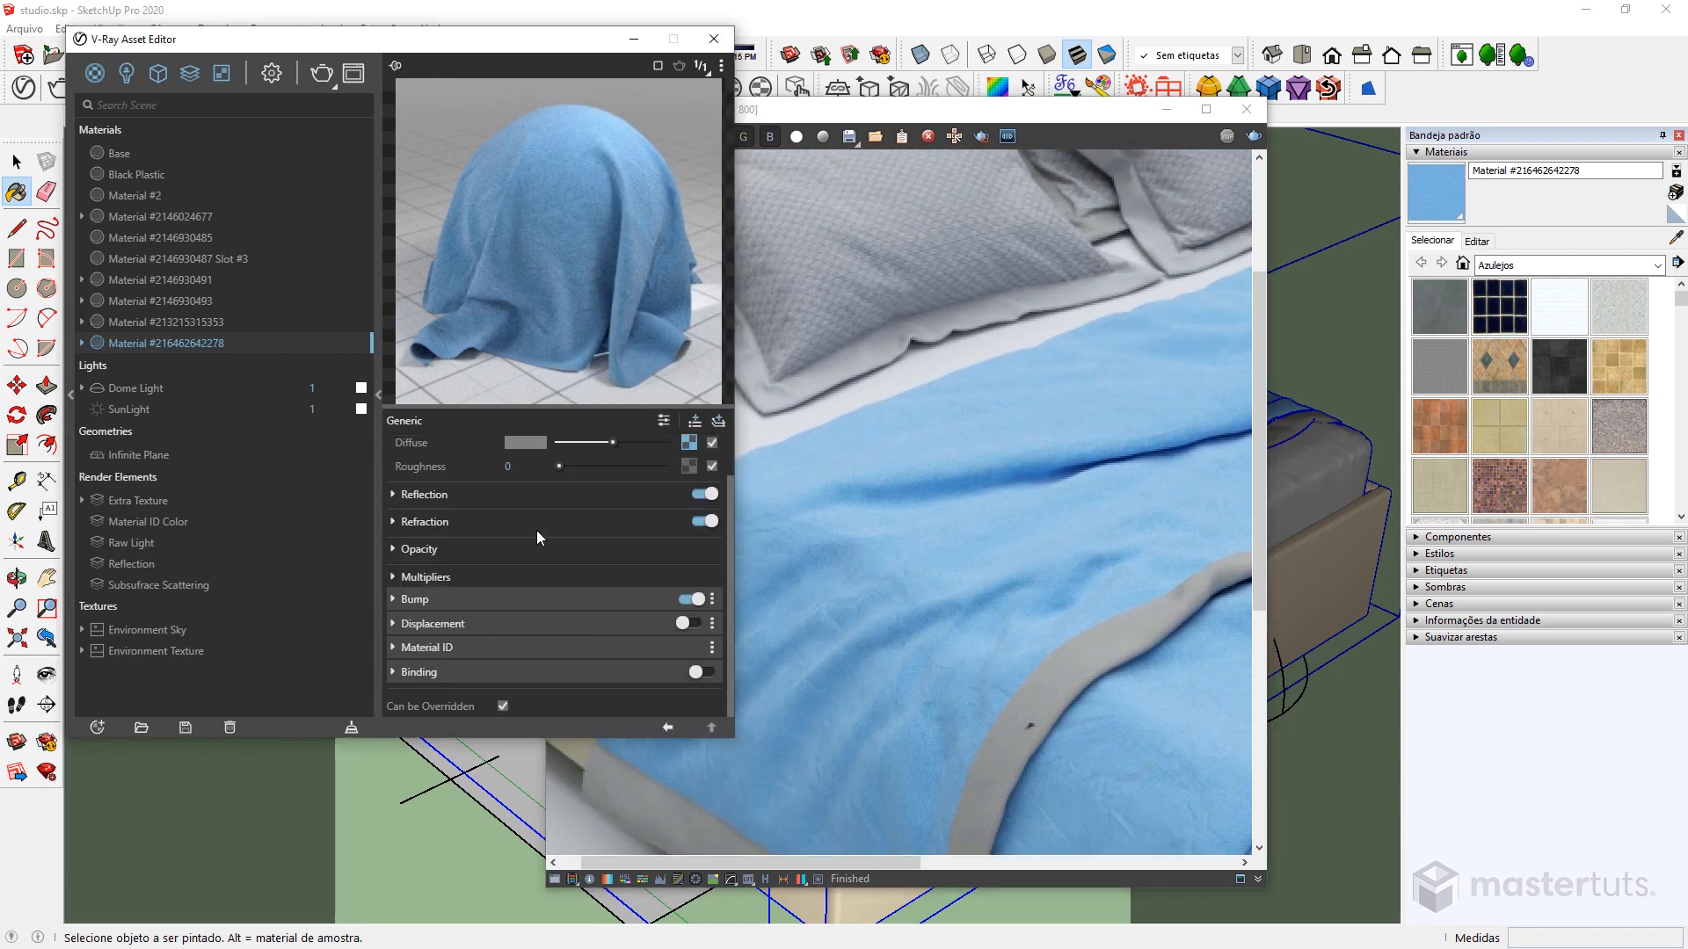
{"action": "left_click", "coordinate": [503, 599]}
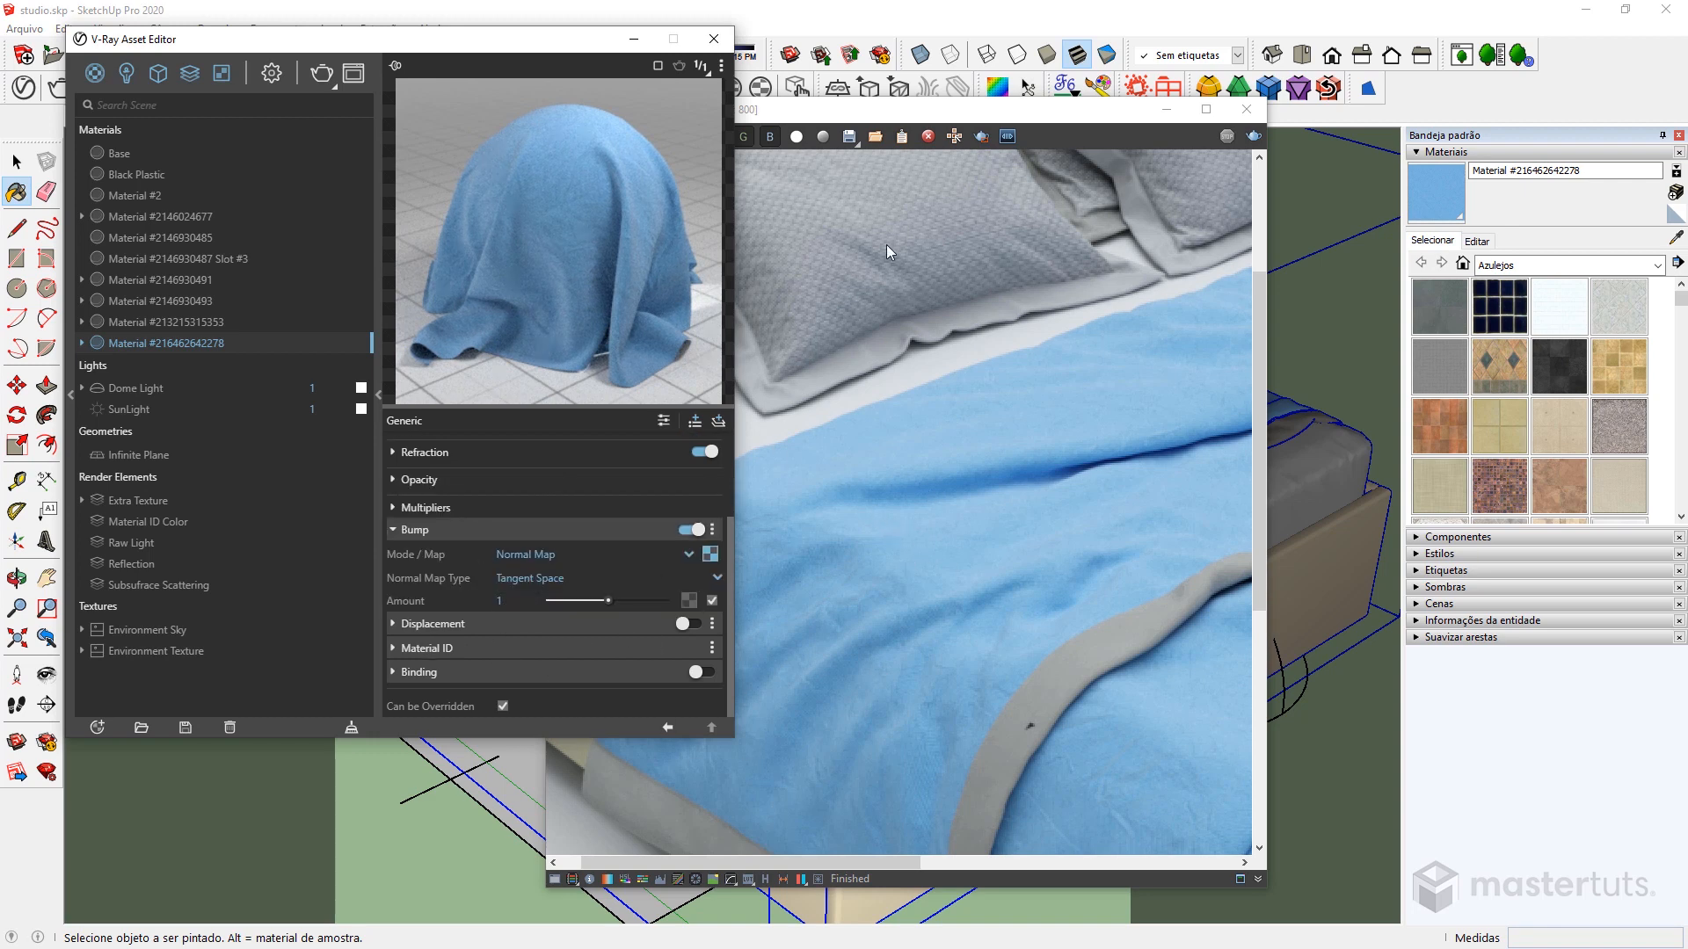
{"action": "left_click", "coordinate": [633, 39]}
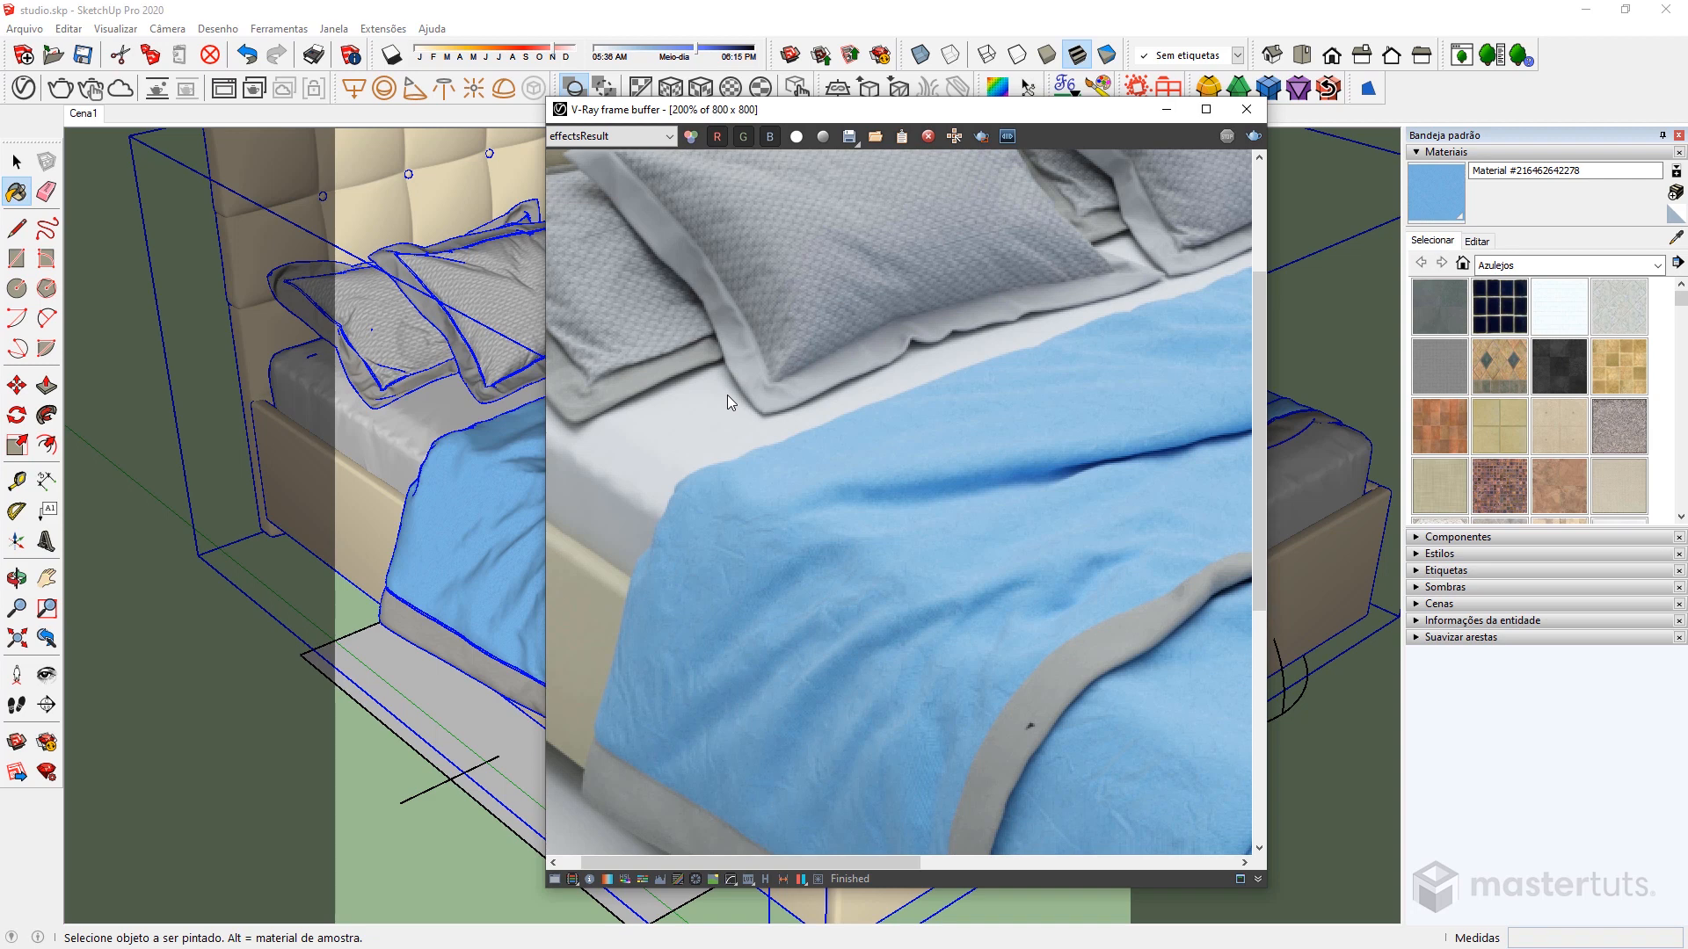
Review the complete bed render in the V-Ray frame buffer at 100%
{"action": "scroll", "coordinate": [794, 406], "scroll_direction": "down", "scroll_amount": 3}
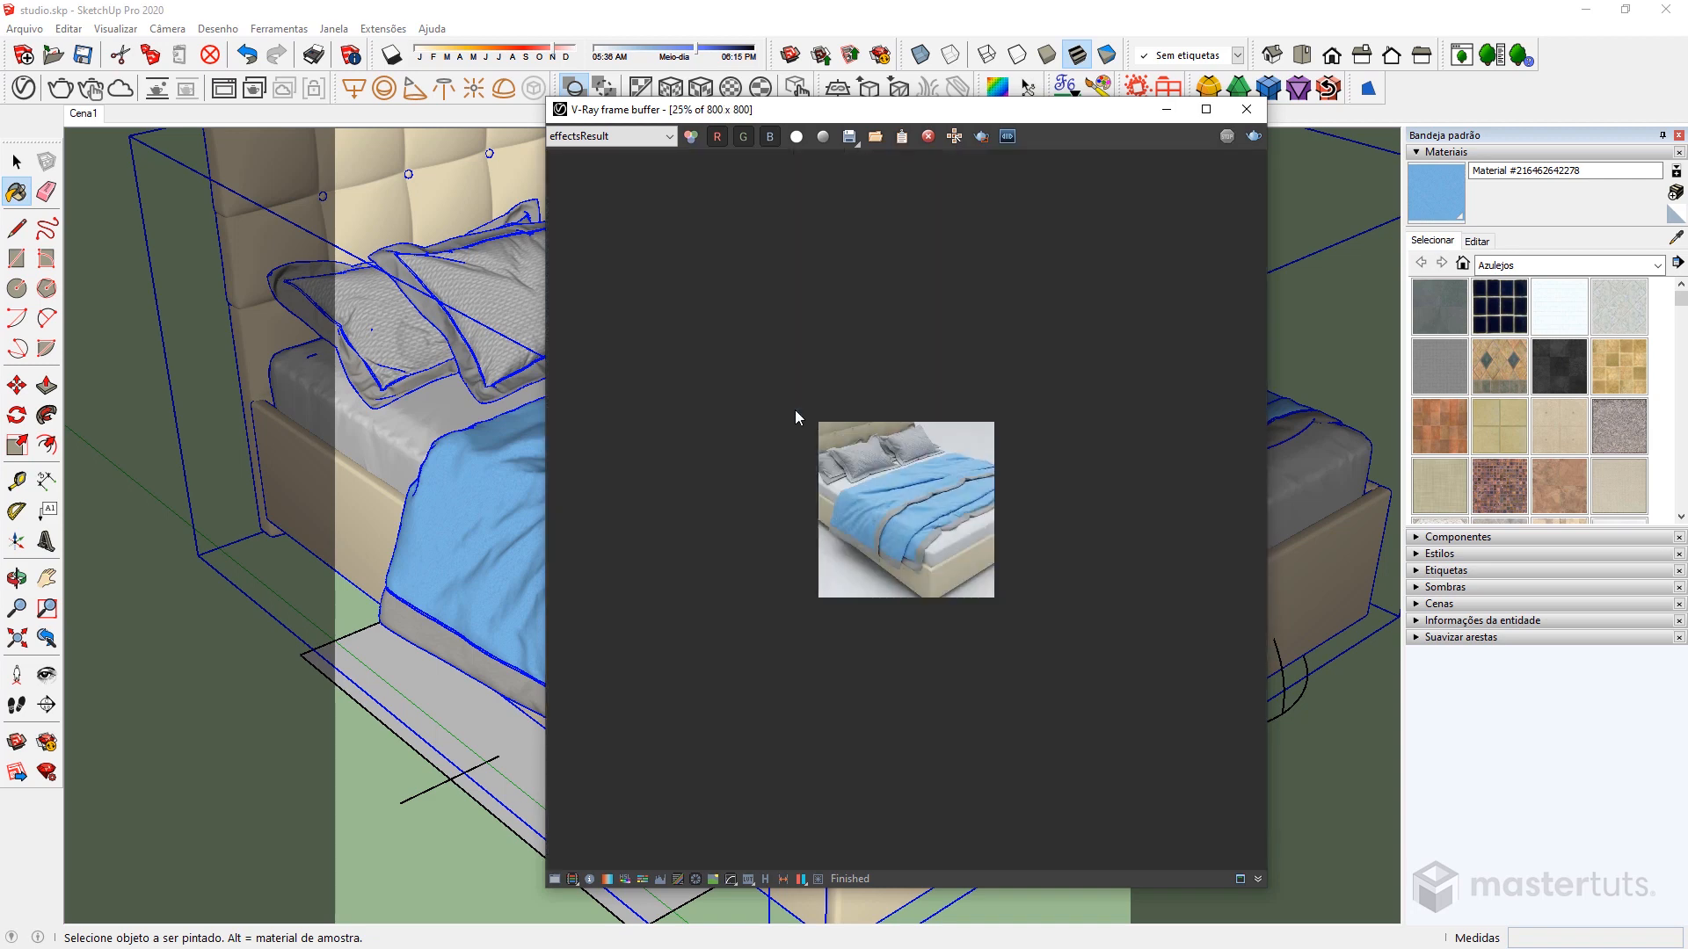
{"action": "scroll", "coordinate": [853, 429], "scroll_direction": "up", "scroll_amount": 2}
{"action": "scroll", "coordinate": [877, 444], "scroll_direction": "down", "scroll_amount": 1}
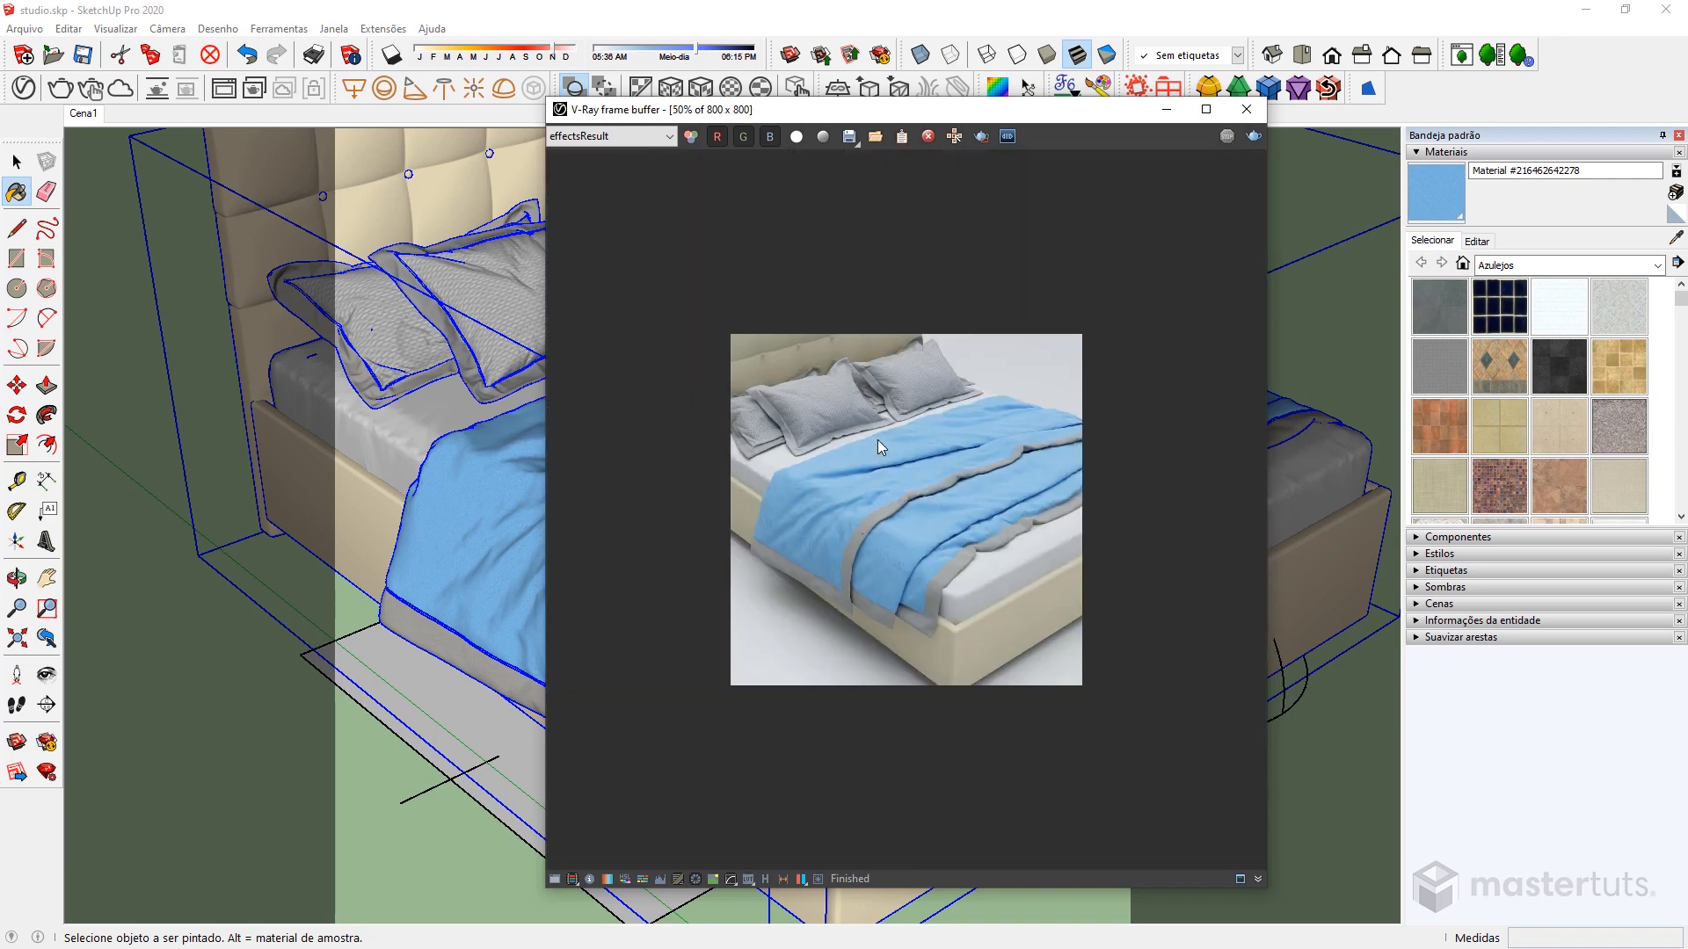
{"action": "scroll", "coordinate": [877, 440], "scroll_direction": "up", "scroll_amount": 1}
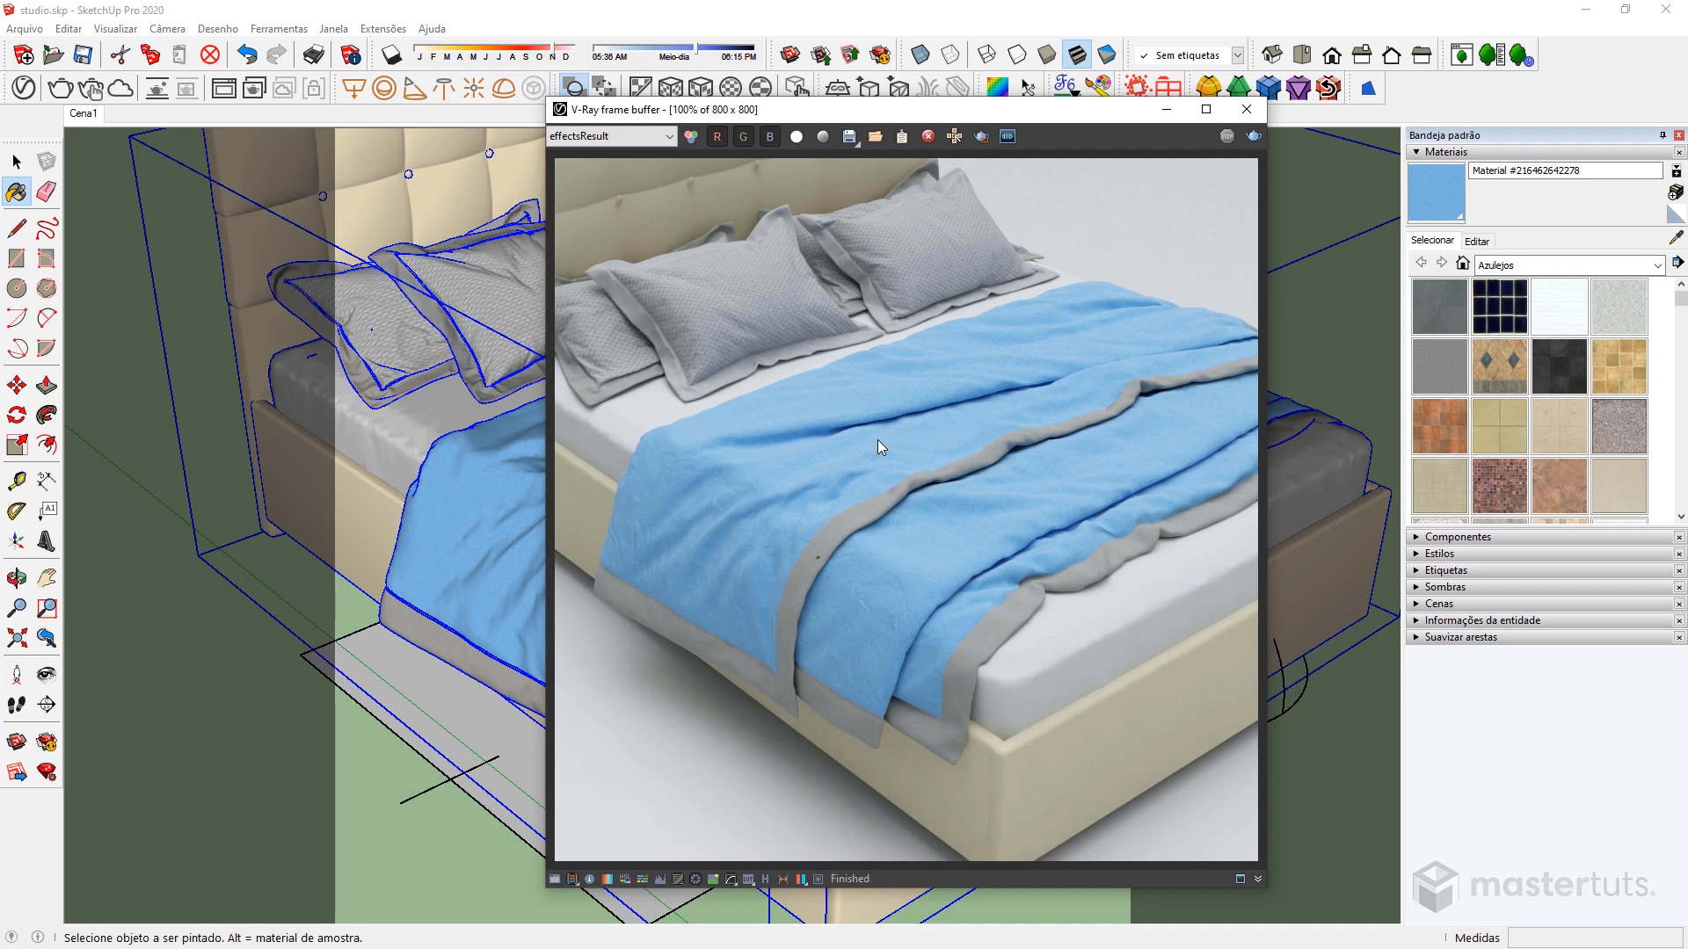